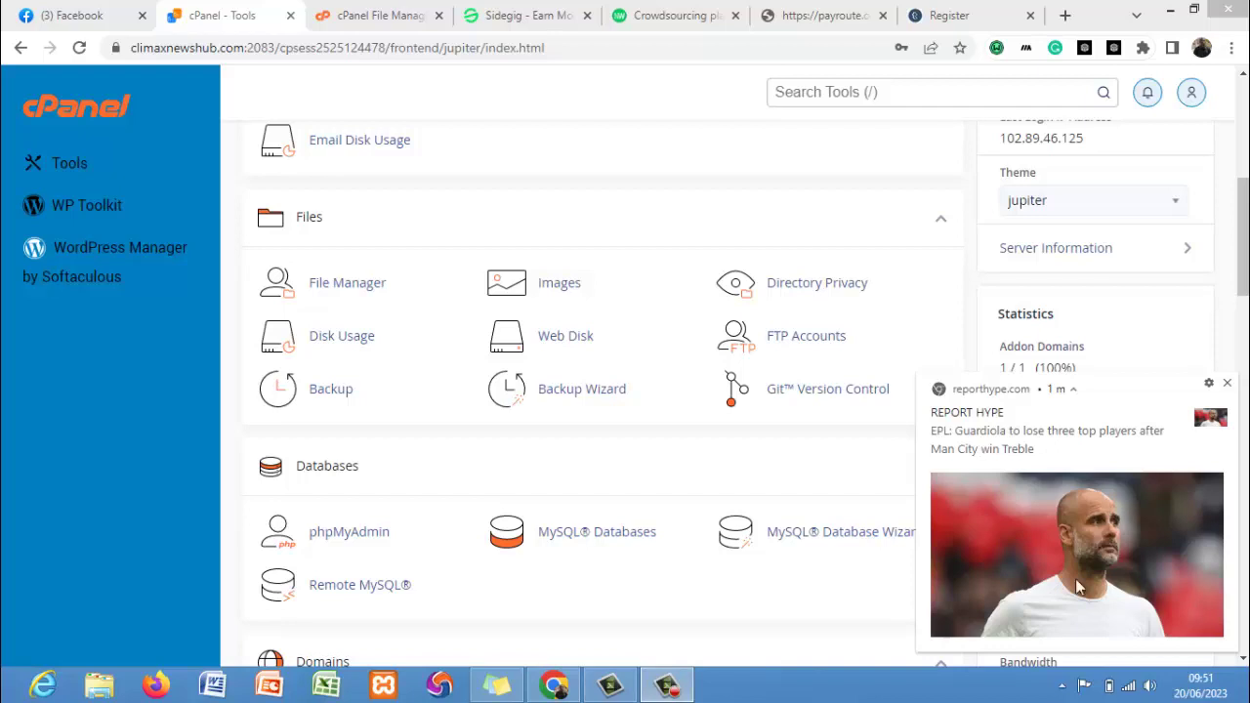
Open the email accounts list and dismiss the news notification.
{"action": "left_click", "coordinate": [666, 683]}
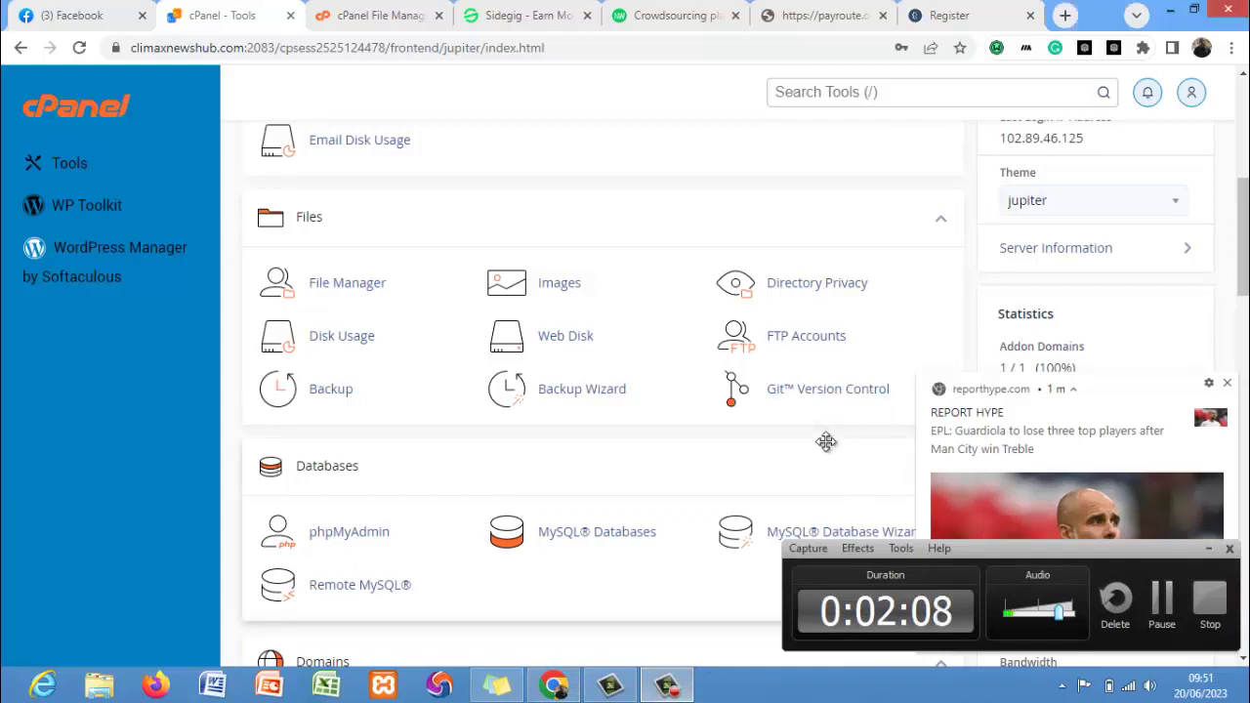
{"action": "left_click", "coordinate": [1206, 548]}
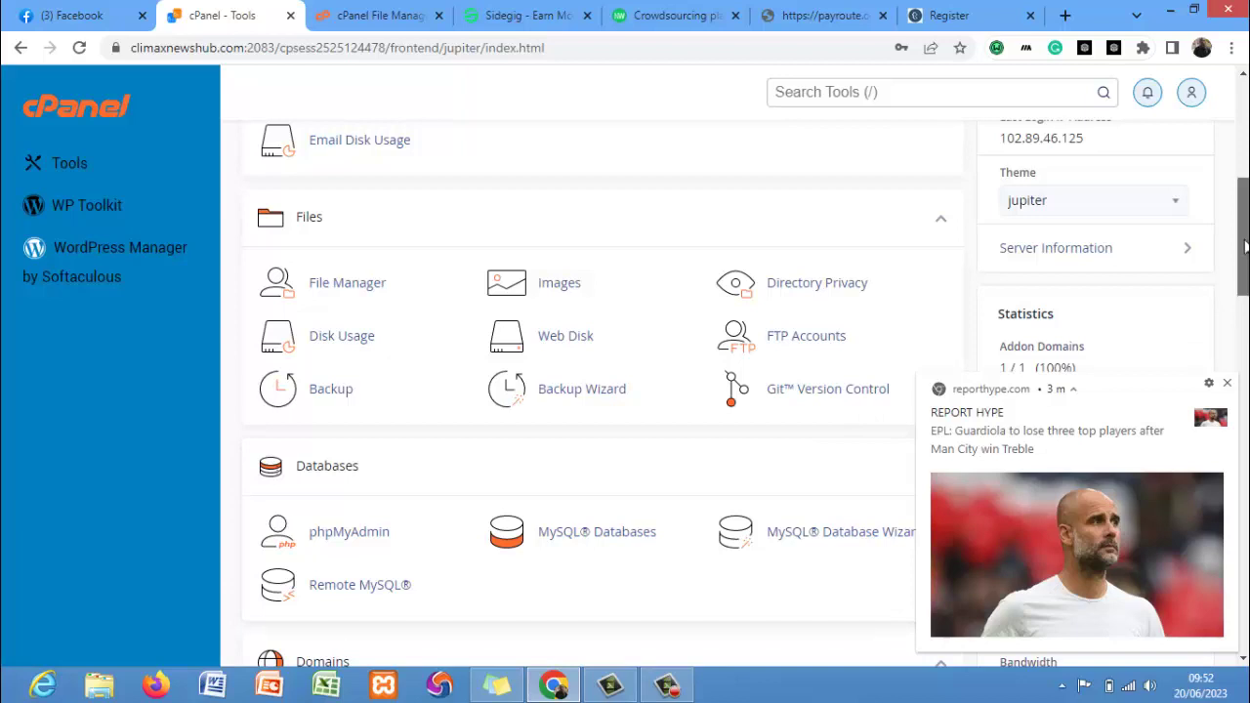
{"action": "left_click_drag", "start_coordinate": [1238, 295], "coordinate": [1246, 200]}
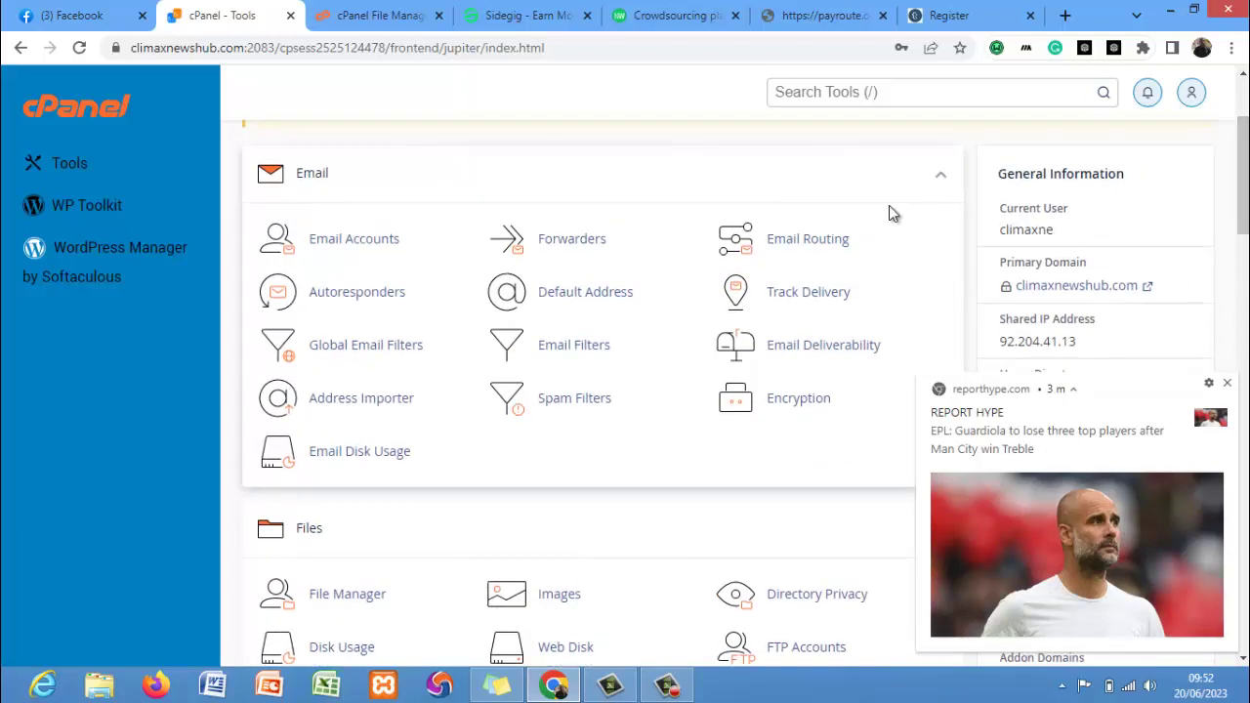
{"action": "left_click", "coordinate": [383, 251]}
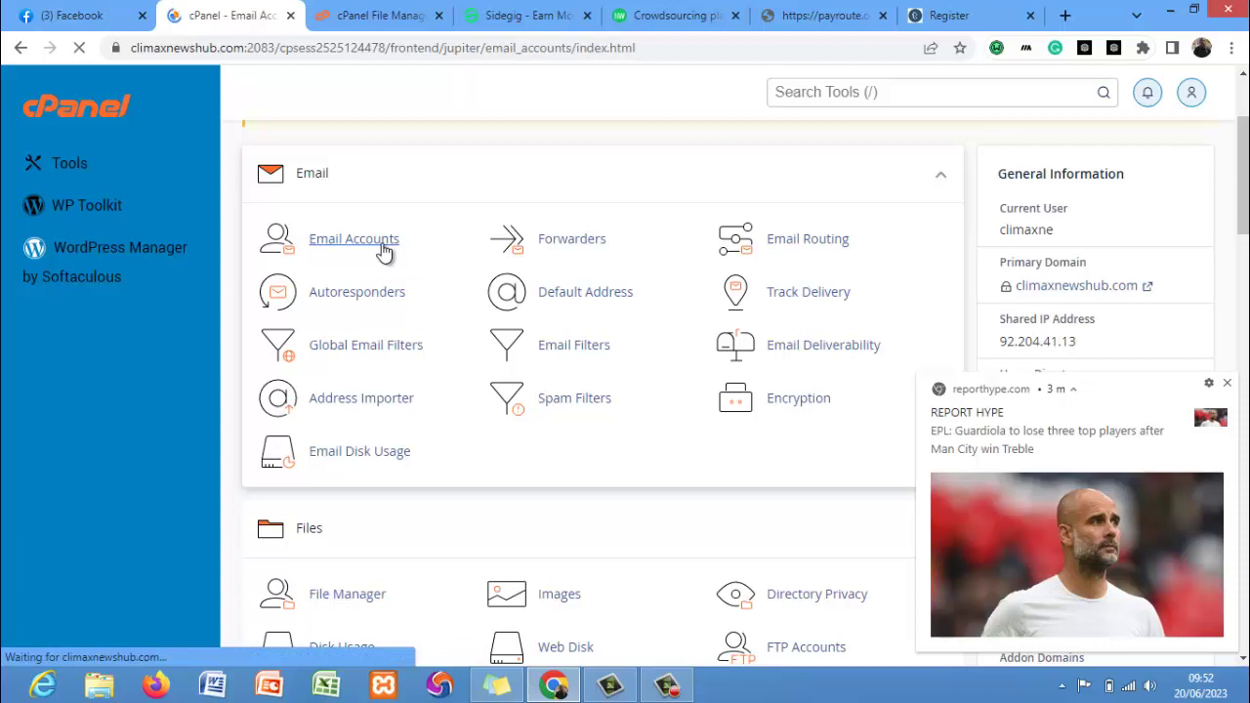
{"action": "left_click", "coordinate": [1228, 383]}
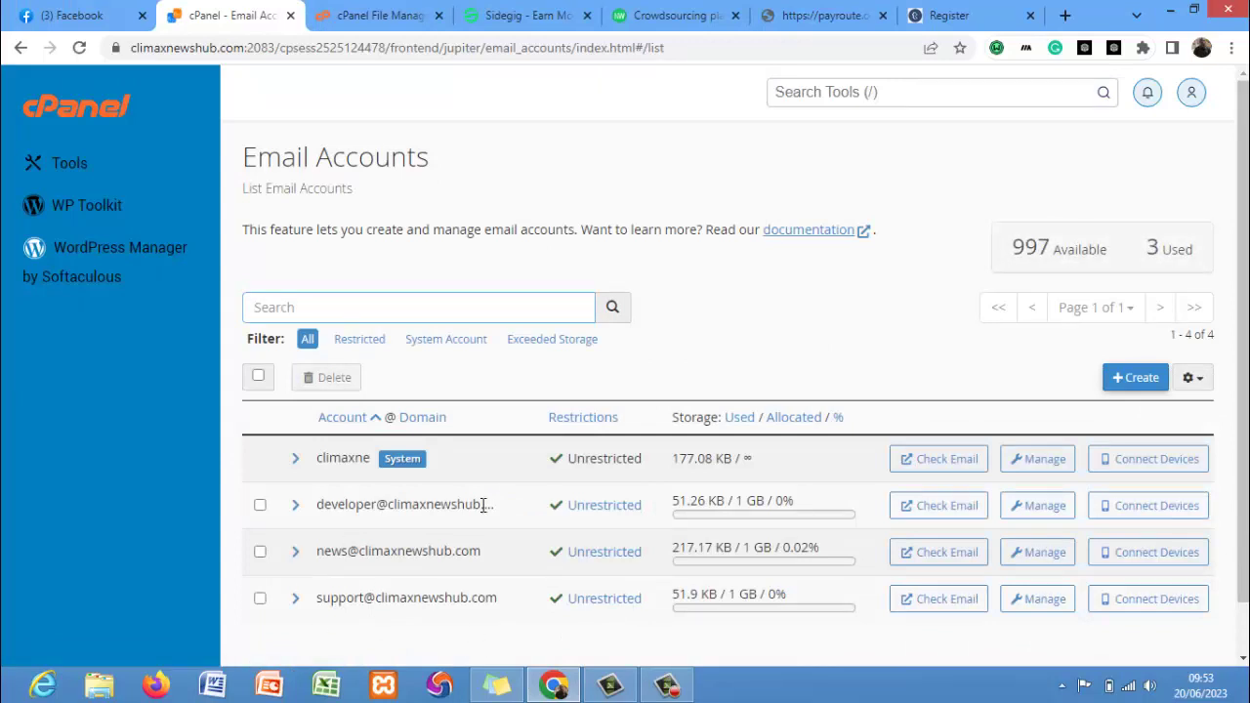
Start an 'admin' email account on climaxnewshub.com with a generated strong password.
{"action": "left_click", "coordinate": [1158, 377]}
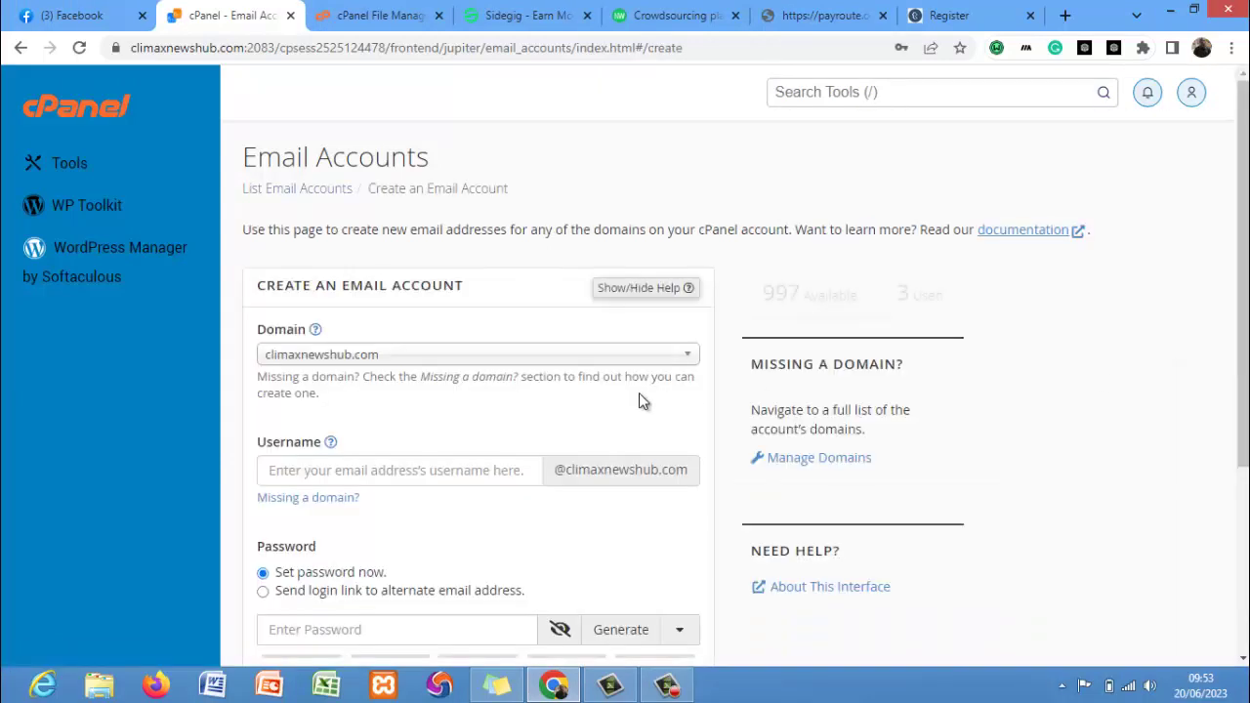
{"action": "left_click", "coordinate": [544, 355]}
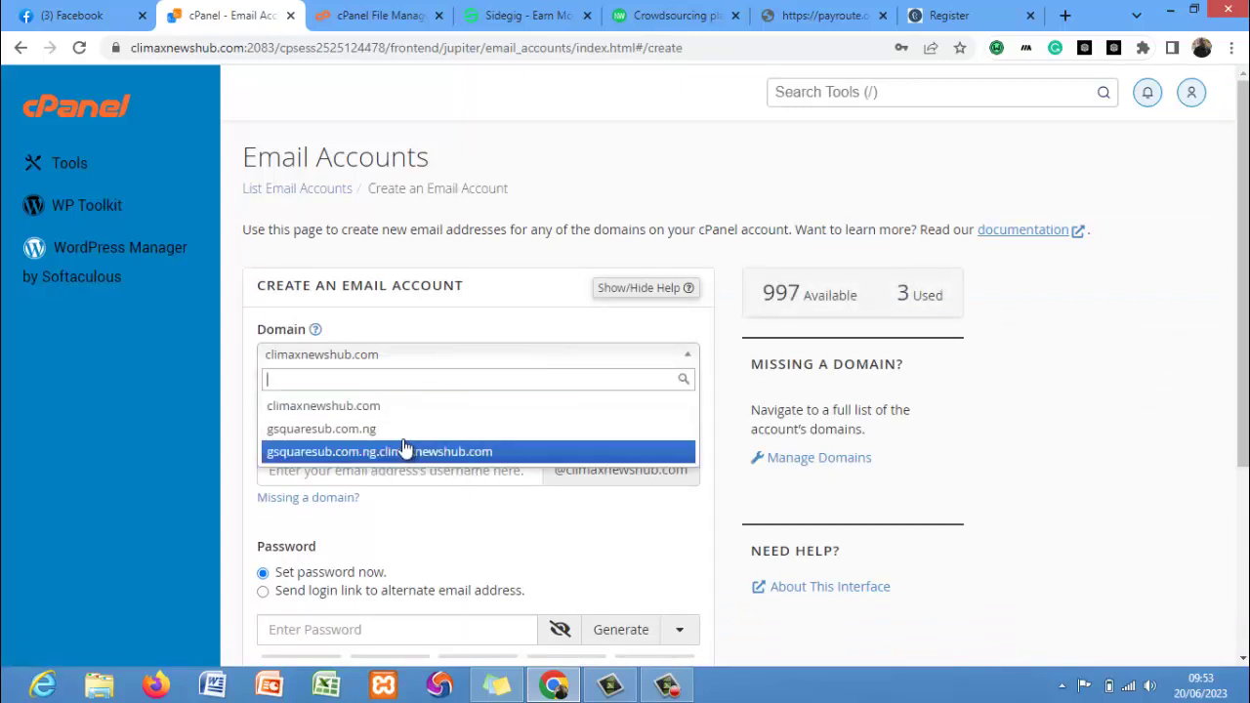
{"action": "left_click", "coordinate": [391, 407]}
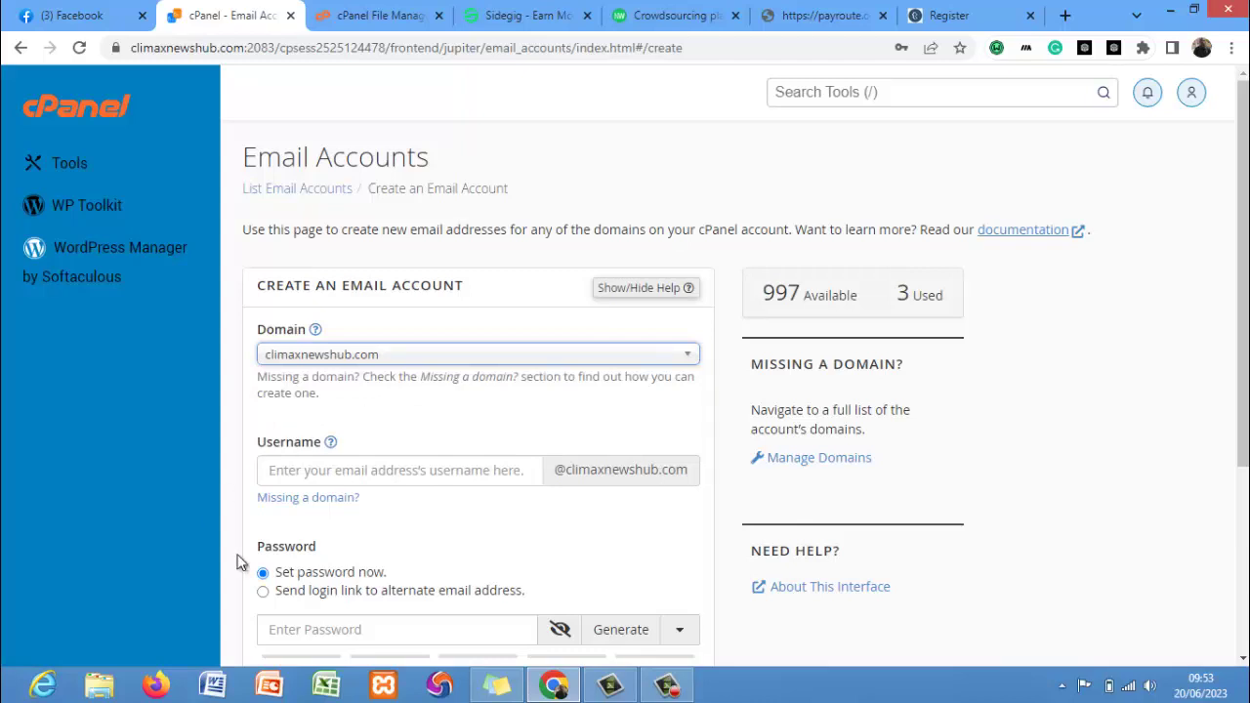
{"action": "left_click", "coordinate": [392, 469]}
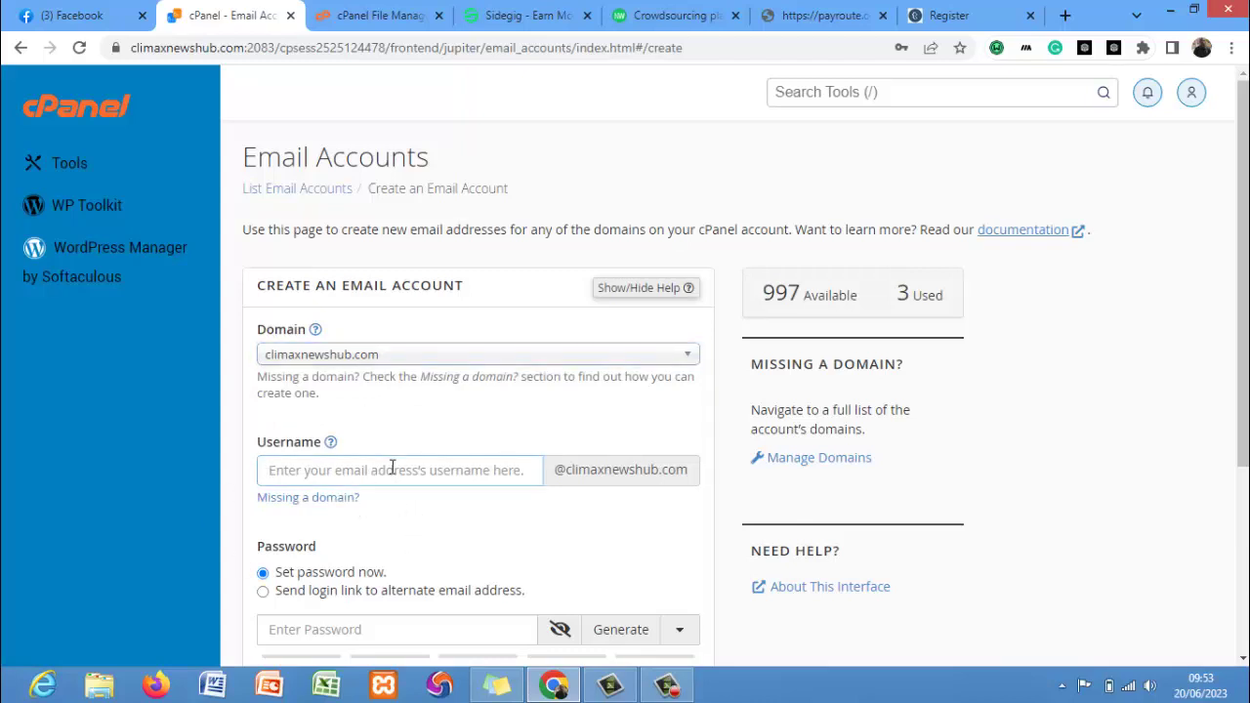
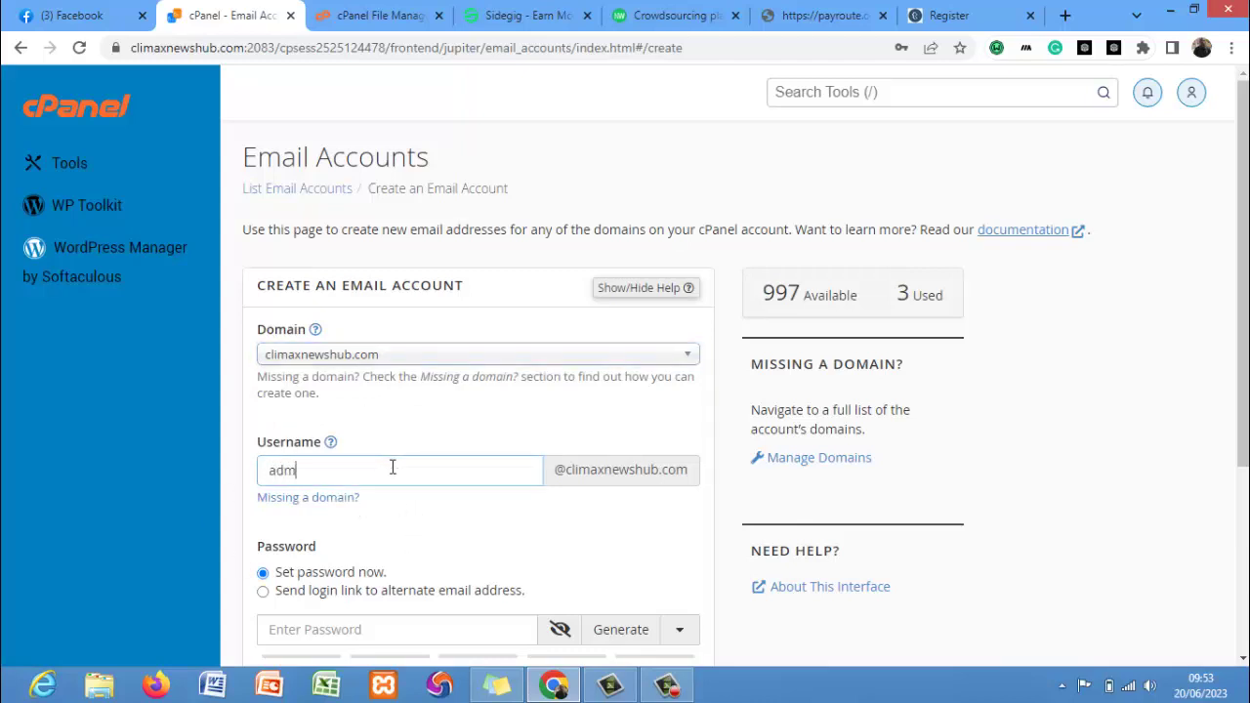
{"action": "left_click", "coordinate": [385, 625]}
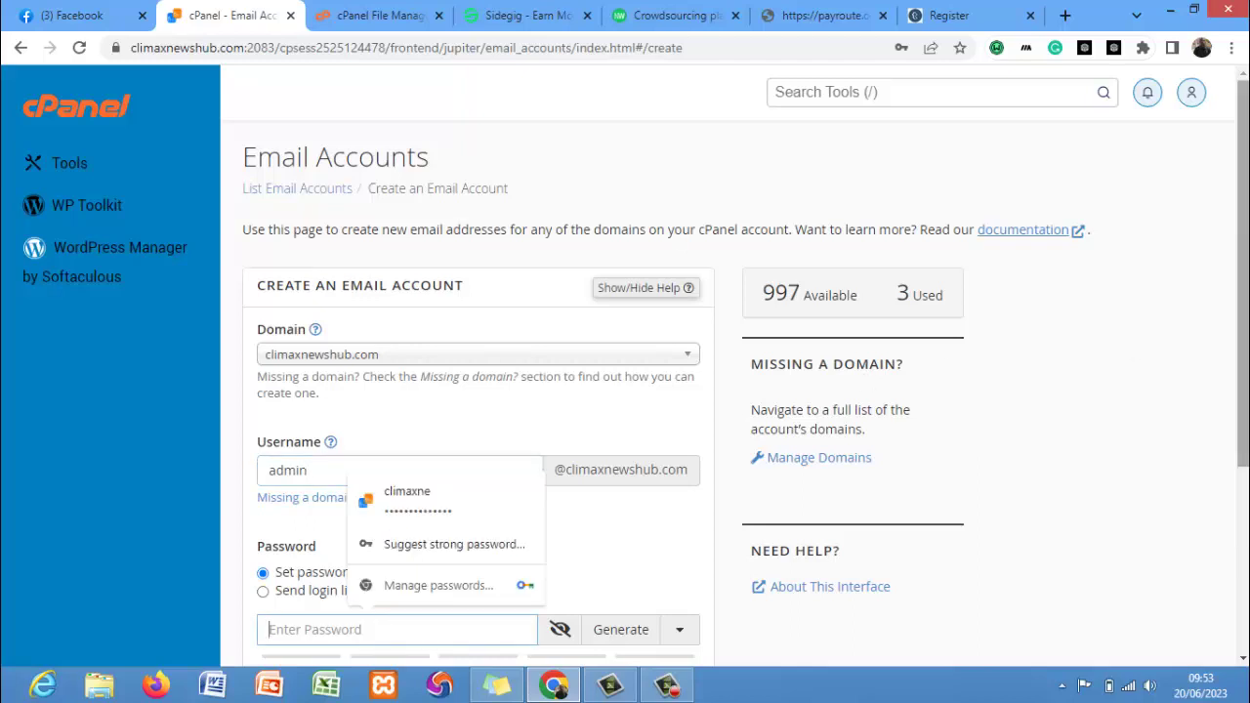
{"action": "scroll", "coordinate": [898, 530], "scroll_direction": "down", "scroll_amount": 3}
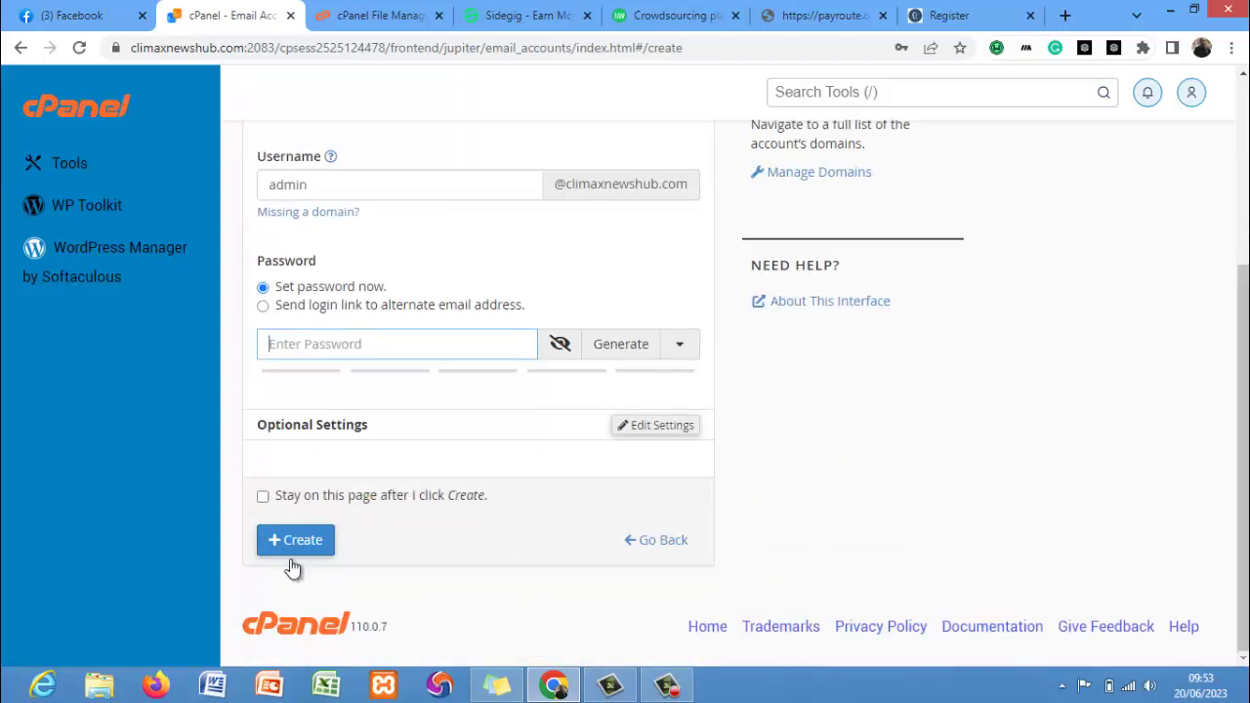
{"action": "left_click", "coordinate": [607, 354]}
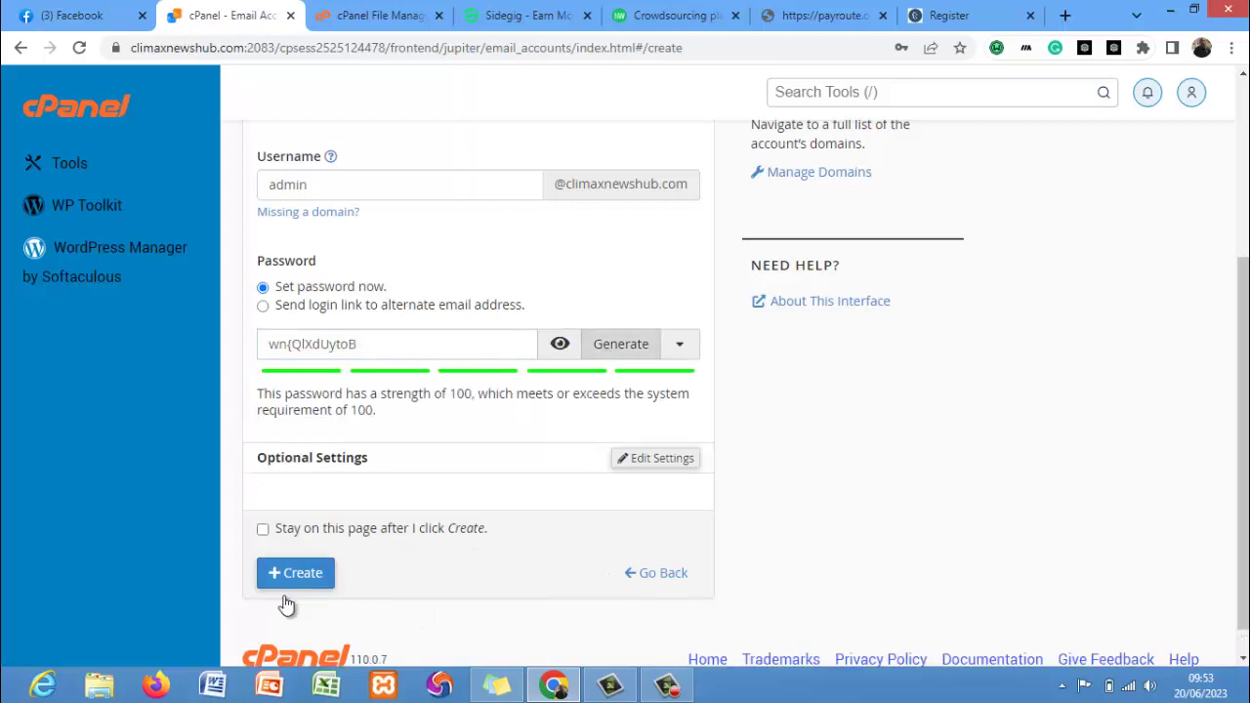
Create a new MySQL database named portal, giving climaxne_portal.
{"action": "left_click", "coordinate": [84, 167]}
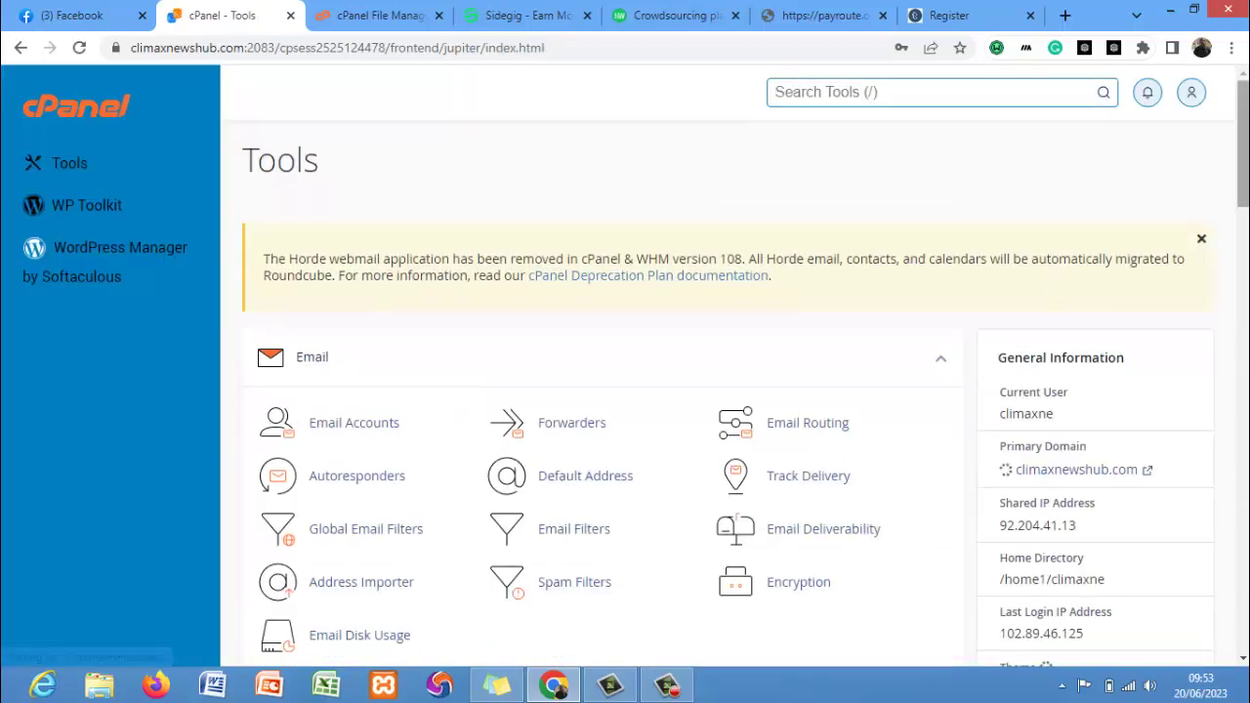
{"action": "scroll", "coordinate": [605, 282], "scroll_direction": "down", "scroll_amount": 4}
{"action": "scroll", "coordinate": [280, 594], "scroll_direction": "down", "scroll_amount": 1}
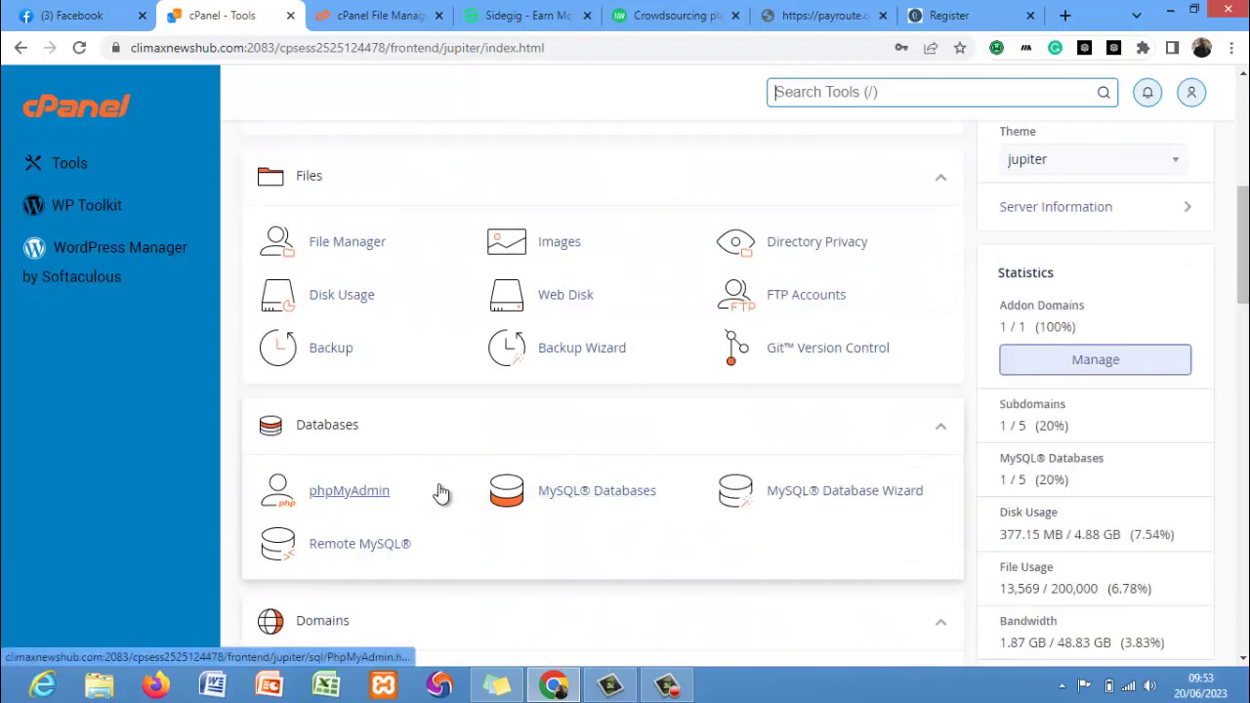
{"action": "left_click", "coordinate": [604, 506]}
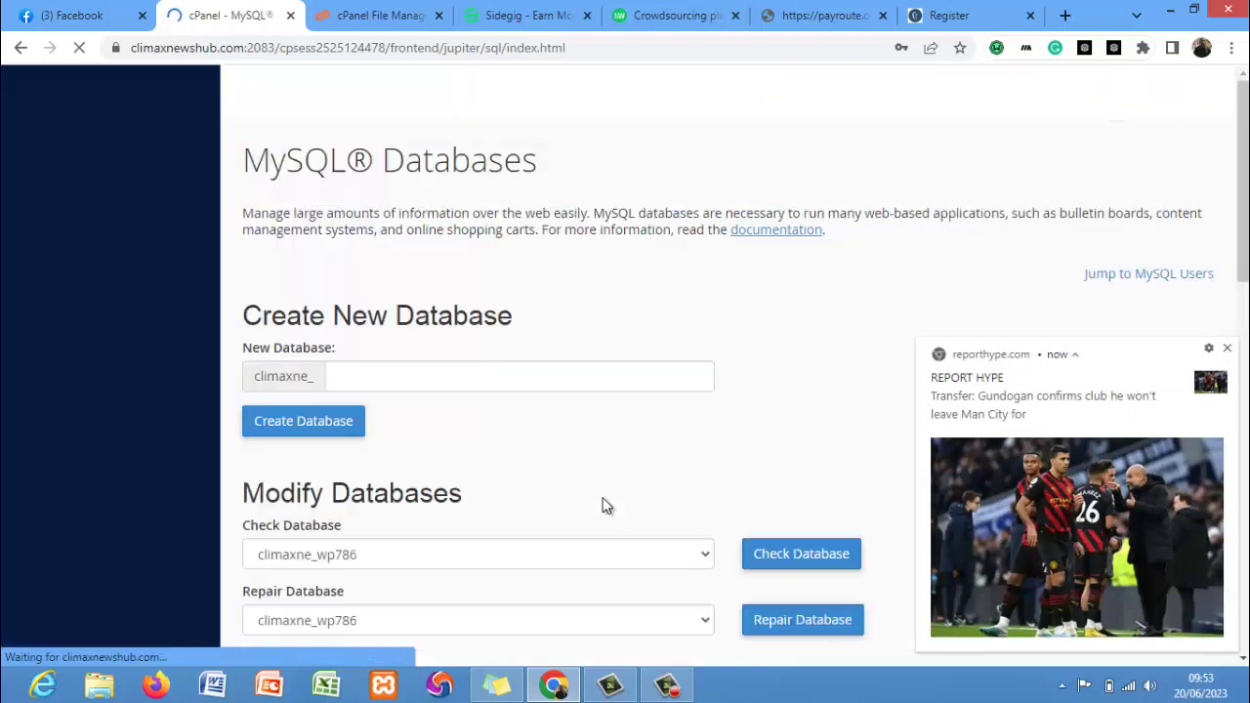
{"action": "left_click", "coordinate": [489, 383]}
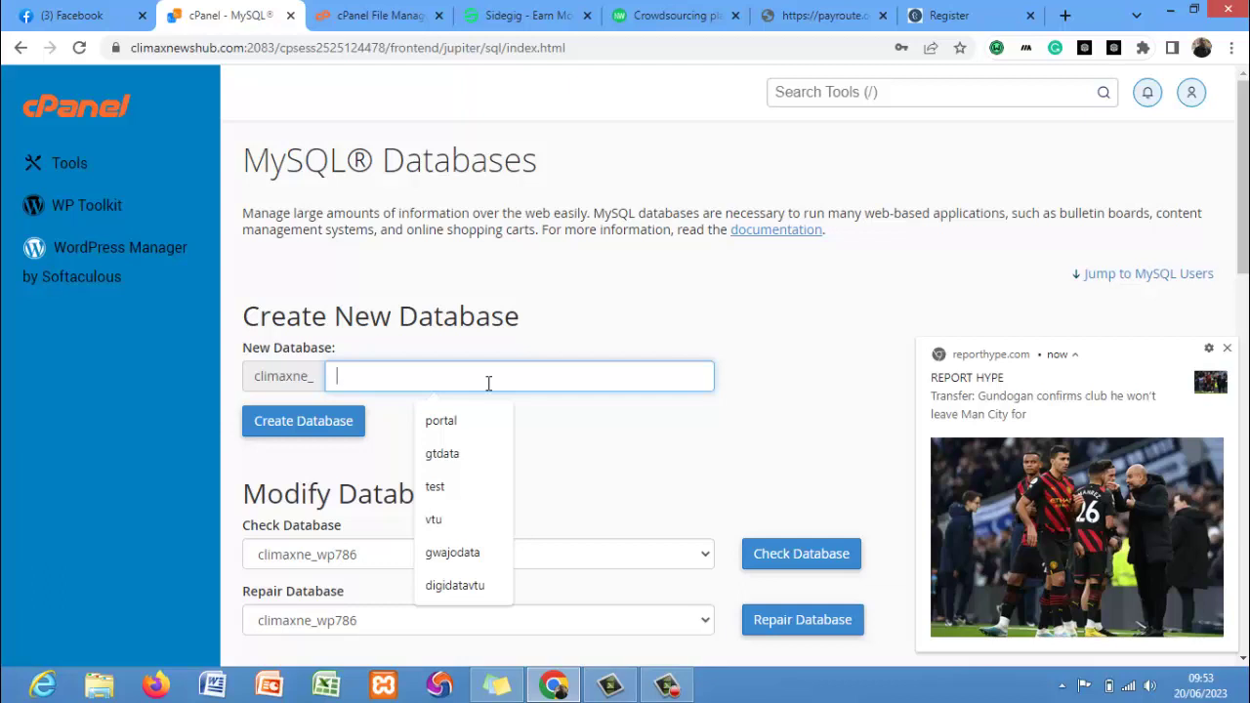
{"action": "type", "text": "porta"}
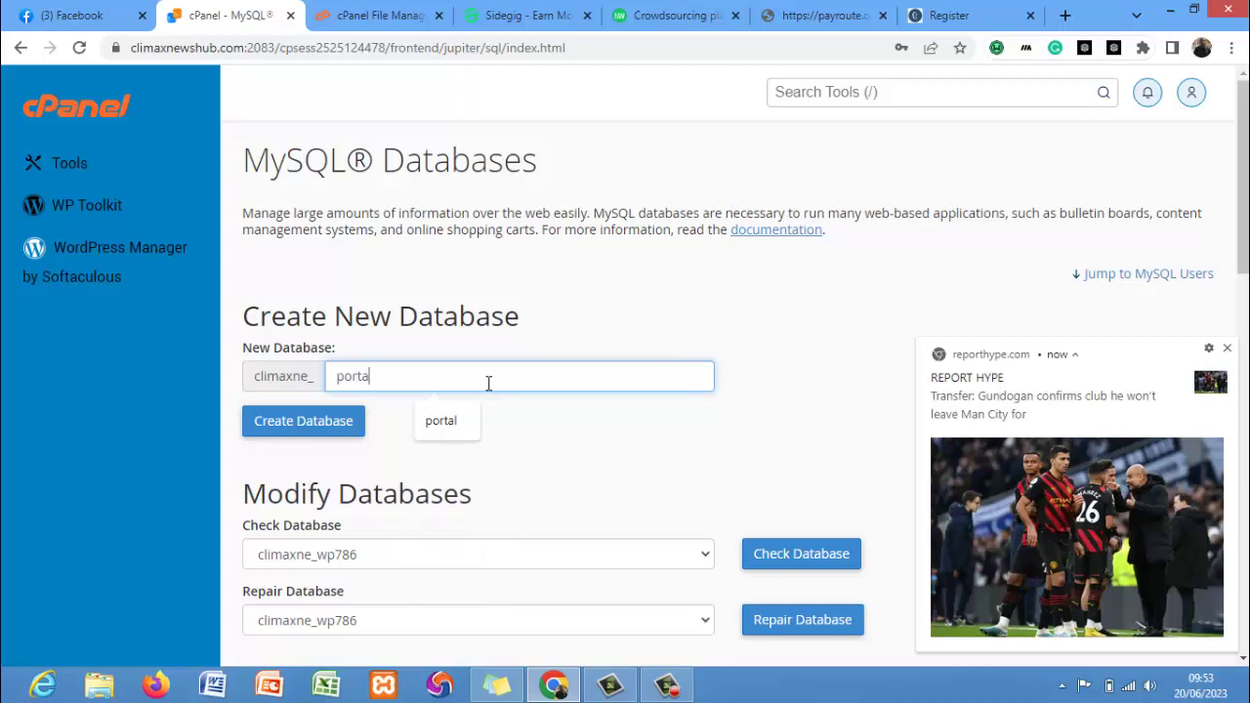
{"action": "type", "text": "l"}
{"action": "left_click", "coordinate": [344, 421]}
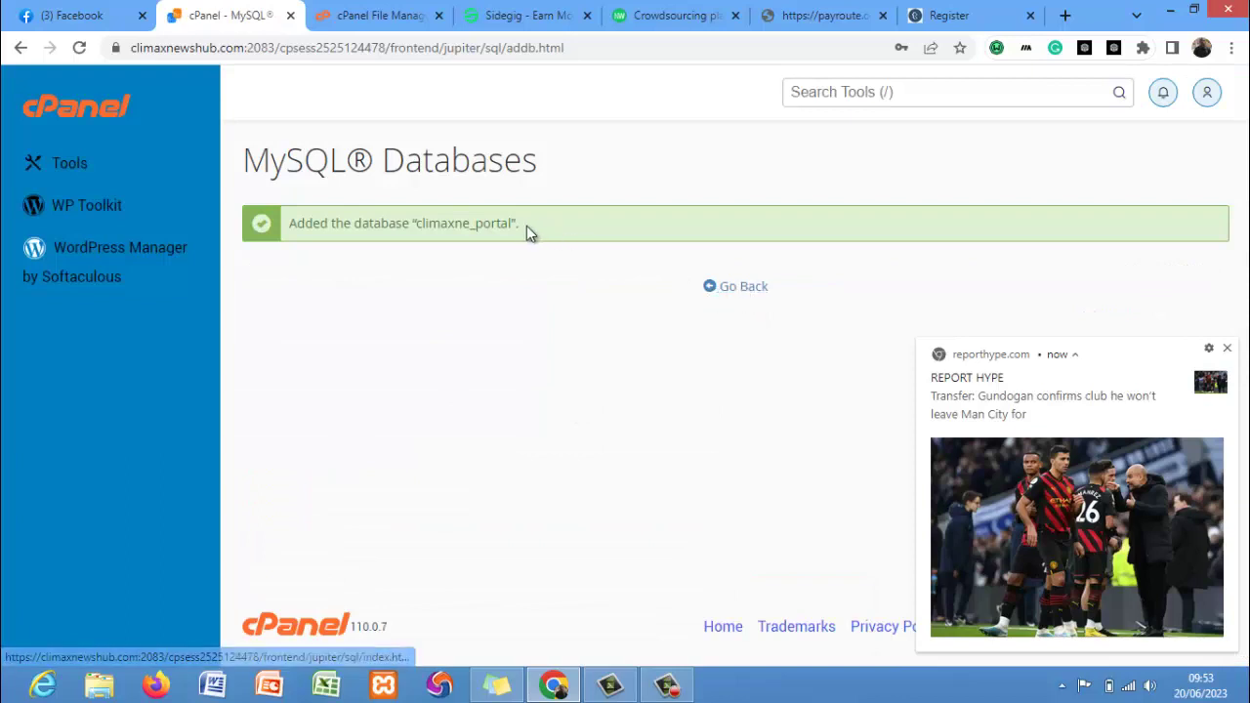
Copy the climaxne_portal name into Sticky Notes and go back to MySQL Databases.
{"action": "left_click_drag", "start_coordinate": [505, 224], "coordinate": [420, 227]}
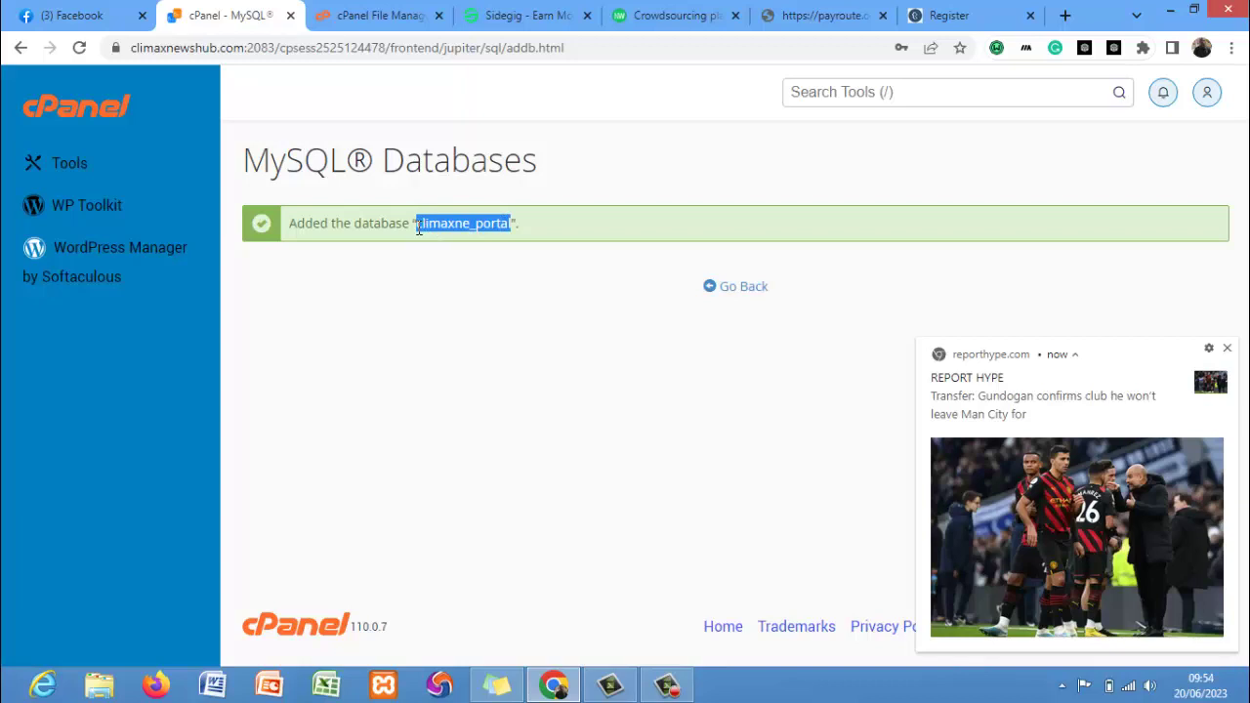
{"action": "left_click", "coordinate": [496, 685]}
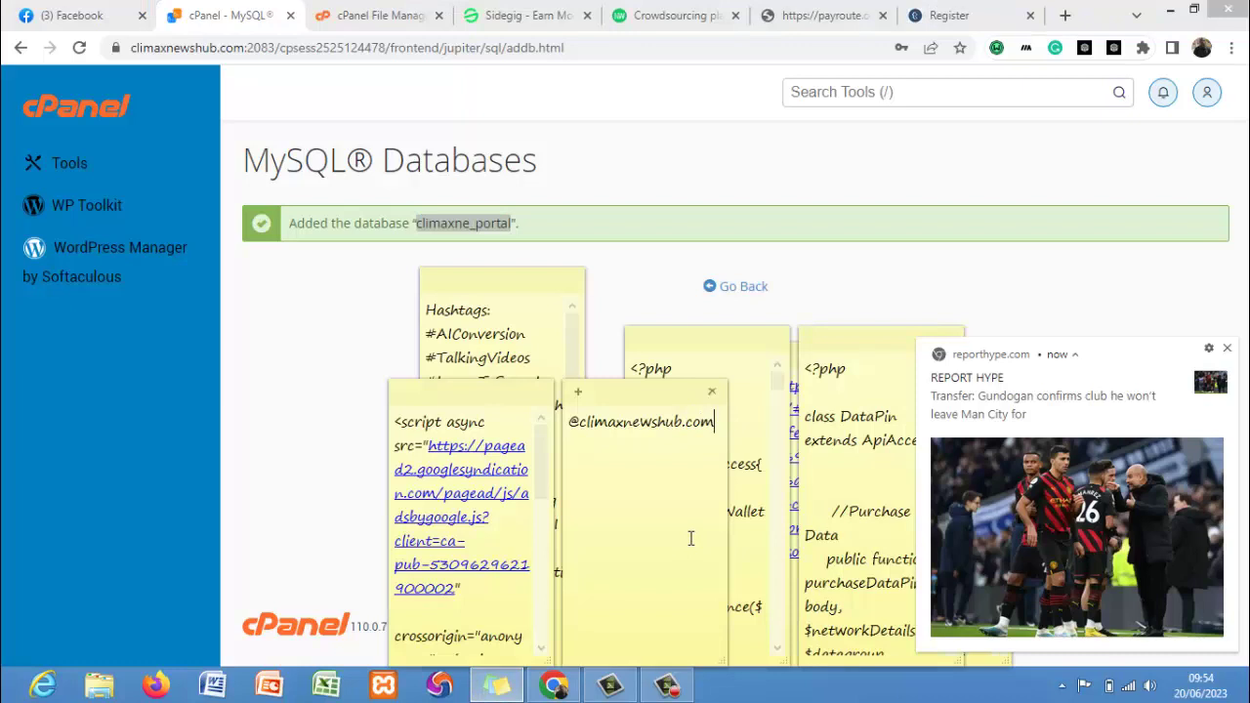
{"action": "type", "text": "climaxne_portal"}
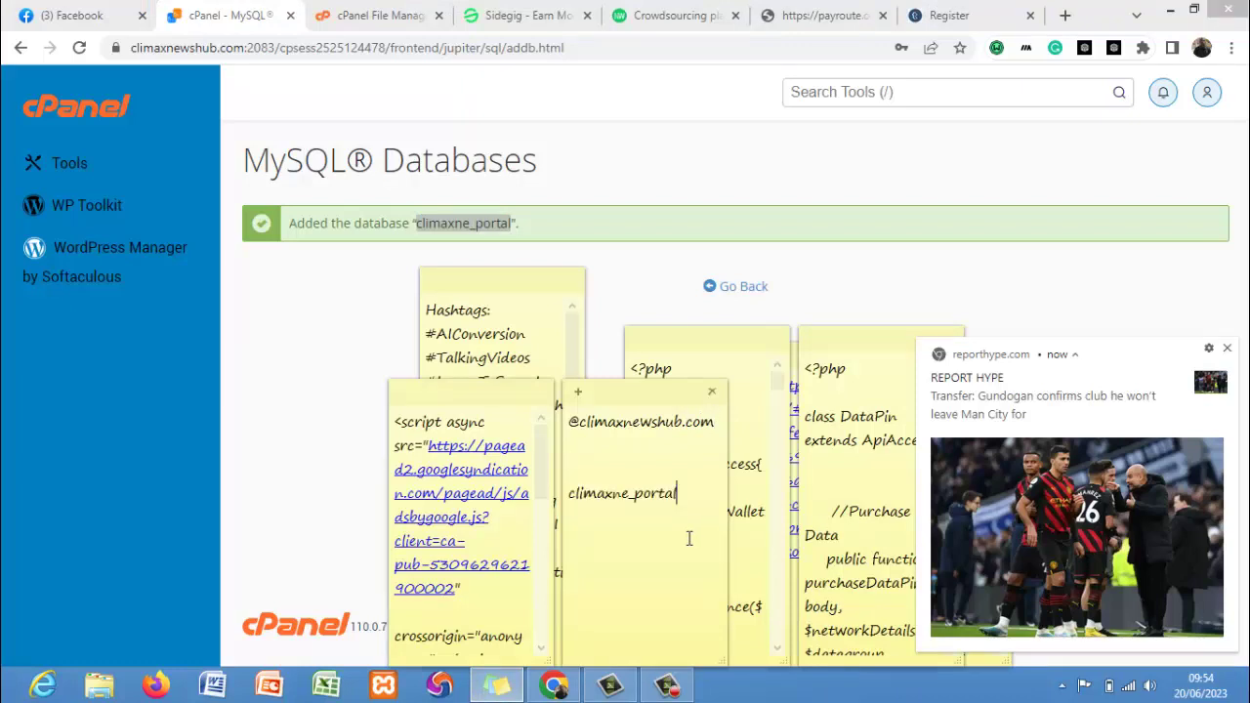
{"action": "left_click", "coordinate": [713, 271]}
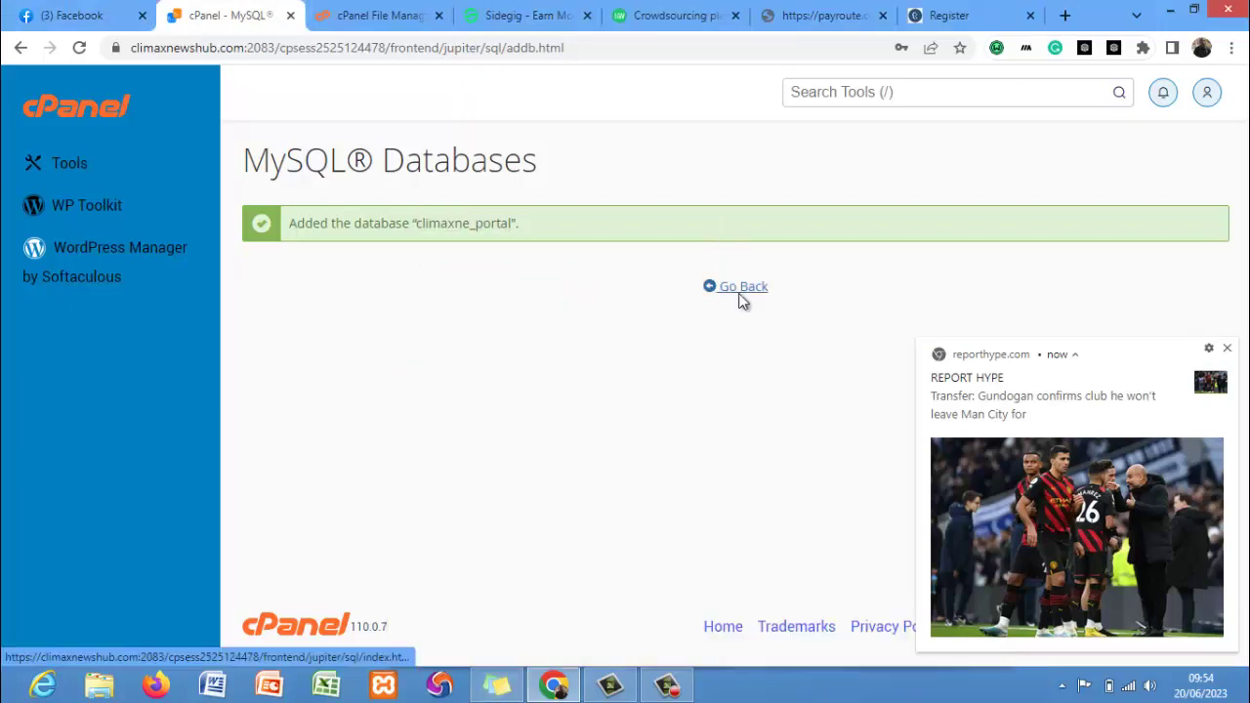
{"action": "left_click", "coordinate": [738, 293]}
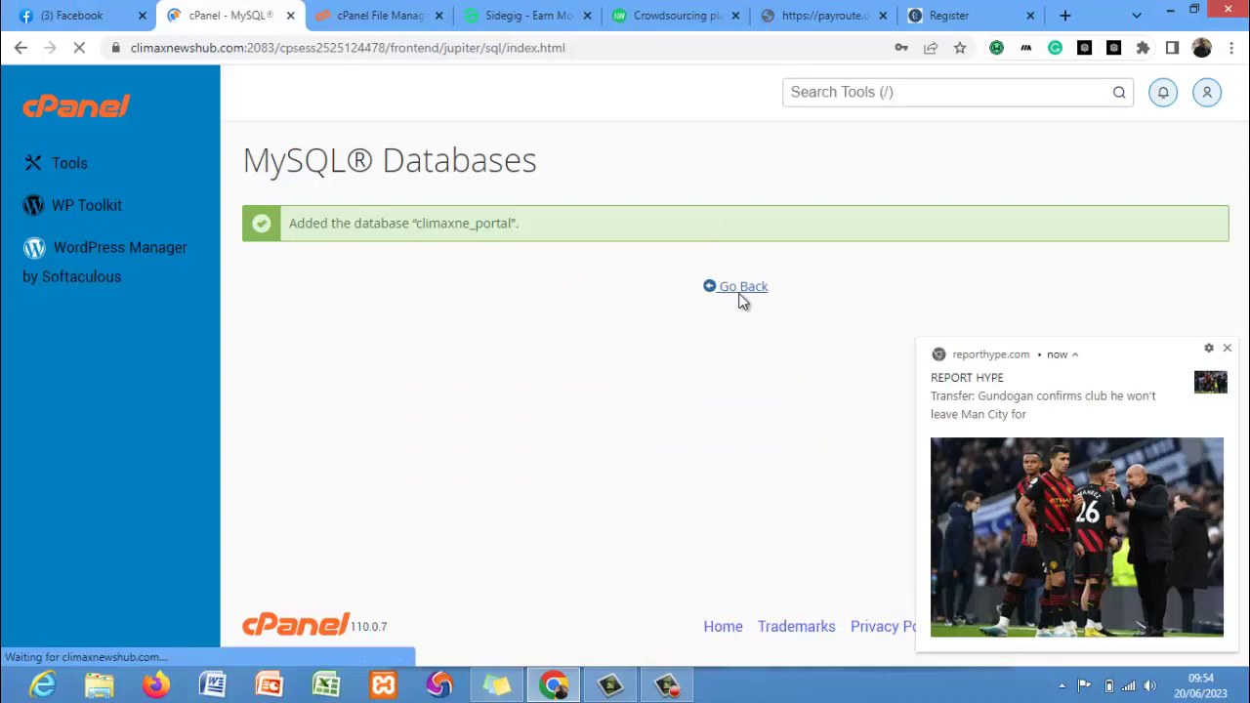
{"action": "scroll", "coordinate": [1017, 329], "scroll_direction": "down", "scroll_amount": 5}
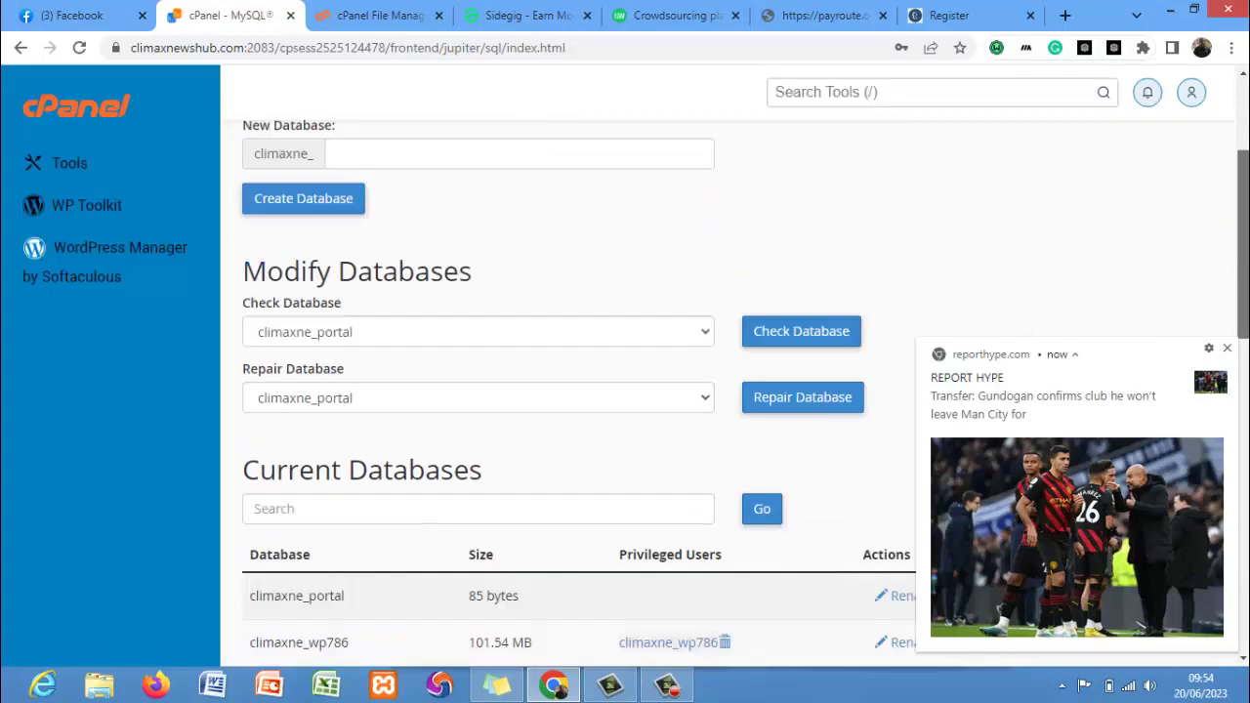
Enter portal as the new MySQL username.
{"action": "scroll", "coordinate": [497, 349], "scroll_direction": "down", "scroll_amount": 4}
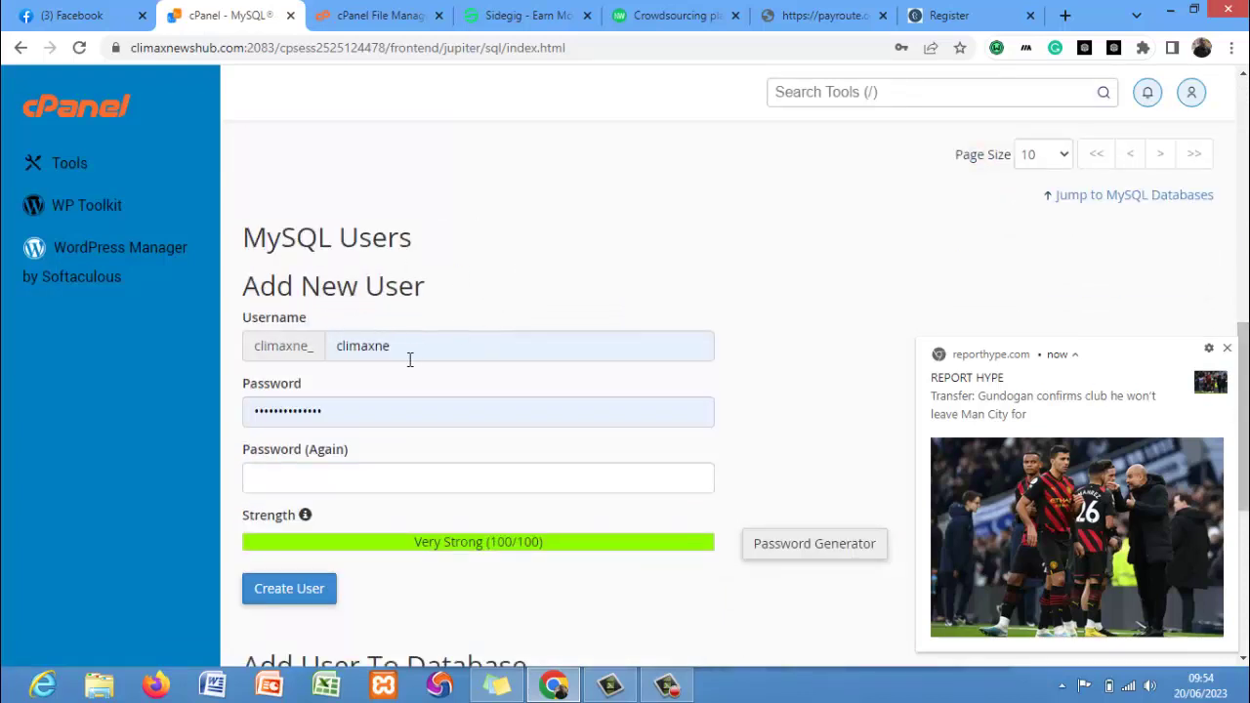
{"action": "left_click", "coordinate": [410, 355]}
{"action": "key", "text": "BackSpace"}
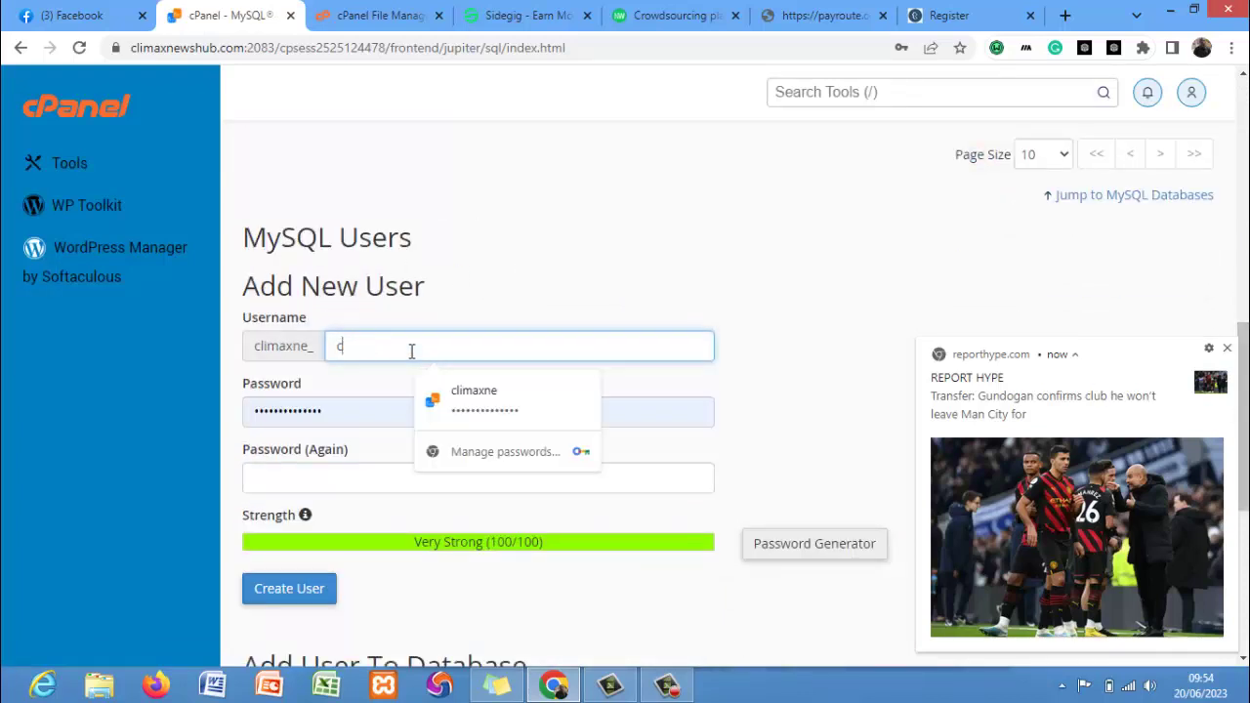
{"action": "key", "text": "BackSpace"}
{"action": "type", "text": "port"}
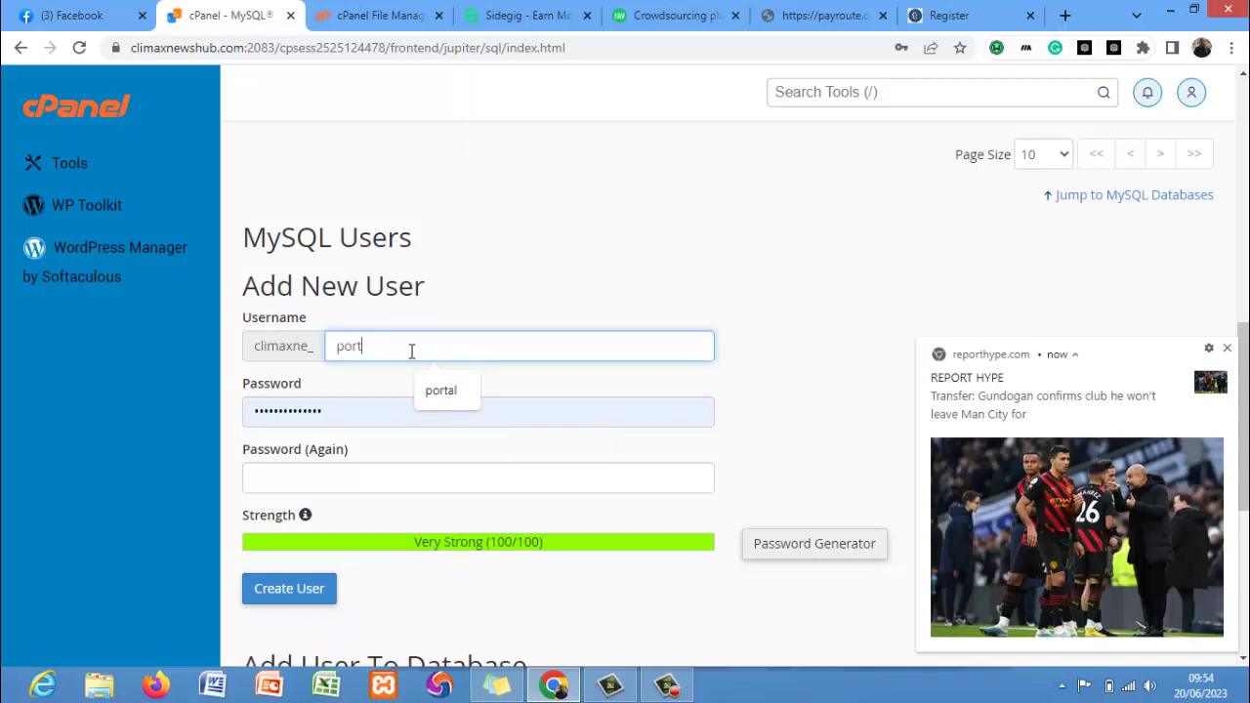
{"action": "type", "text": "al"}
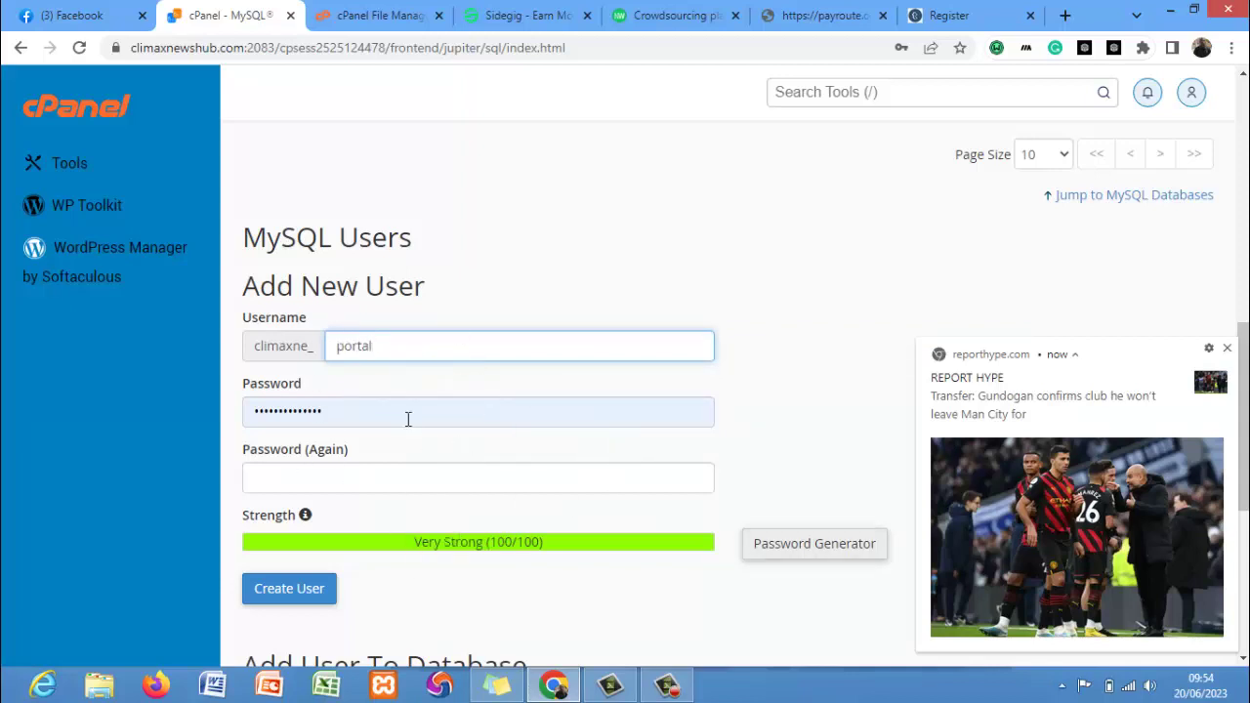
Generate a strong random password and use it for both password fields.
{"action": "left_click", "coordinate": [817, 559]}
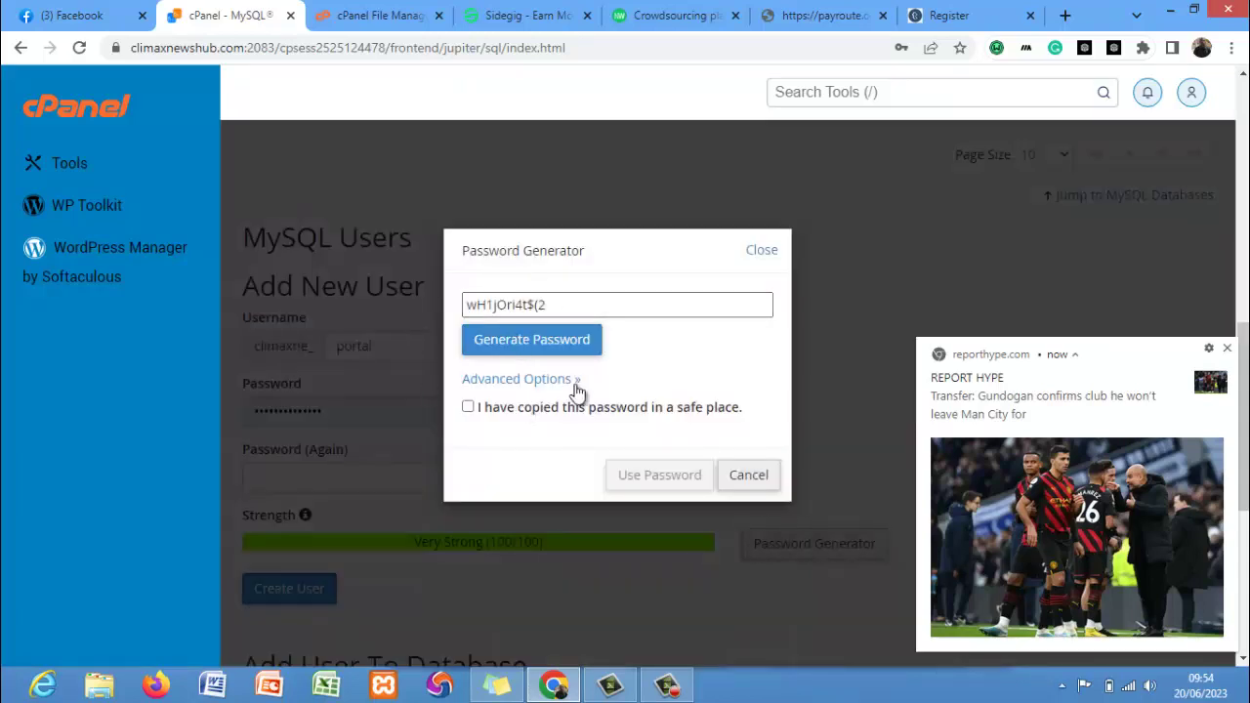
{"action": "left_click", "coordinate": [537, 337]}
{"action": "left_click", "coordinate": [537, 338]}
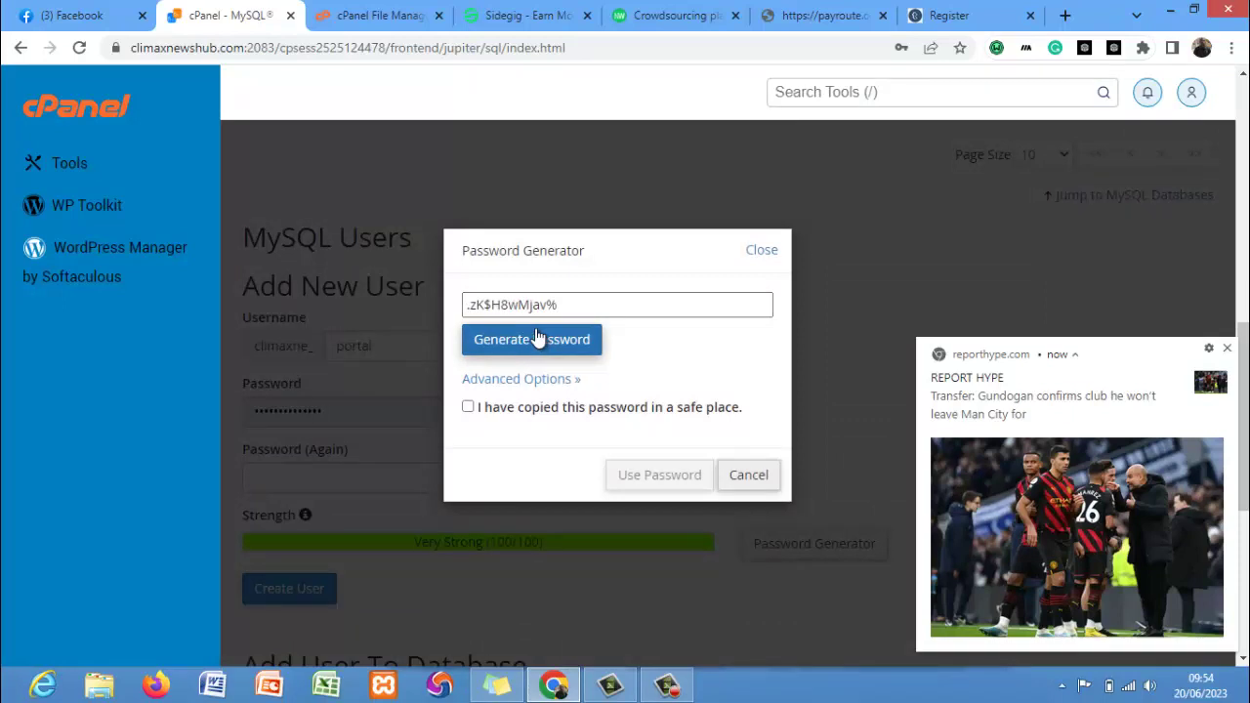
{"action": "left_click", "coordinate": [537, 338]}
{"action": "left_click", "coordinate": [537, 338]}
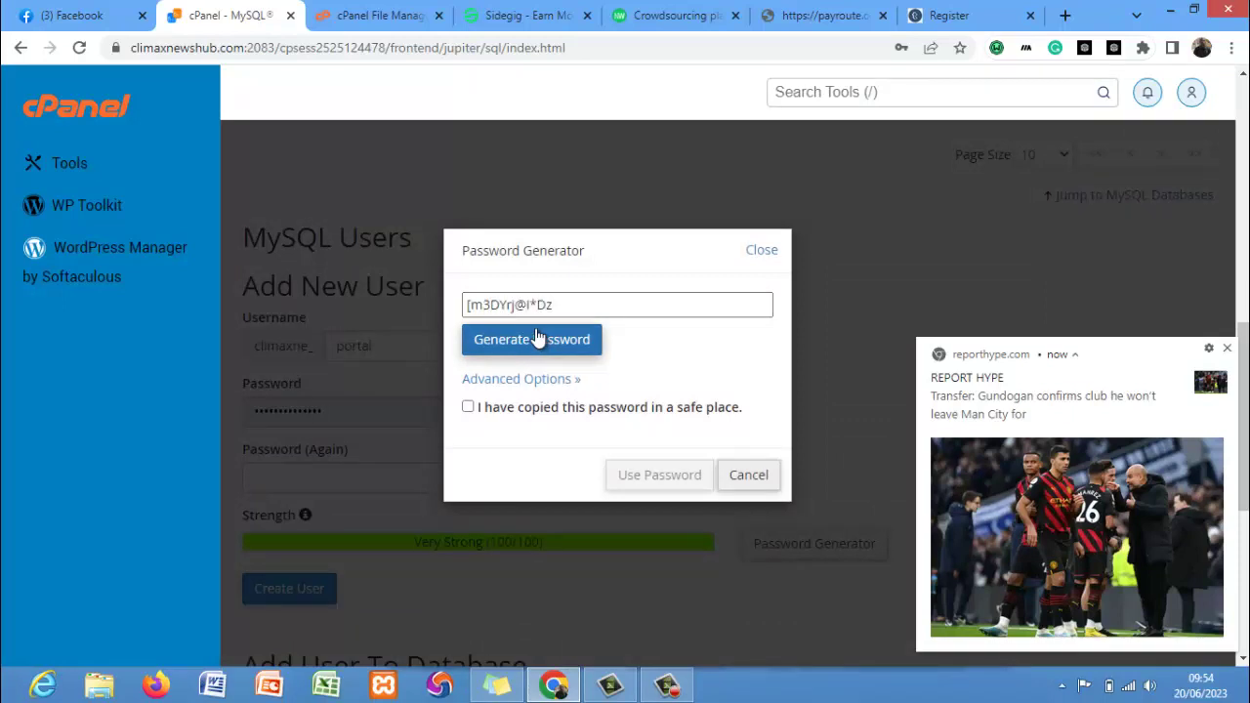
{"action": "left_click", "coordinate": [537, 338]}
{"action": "left_click", "coordinate": [539, 339]}
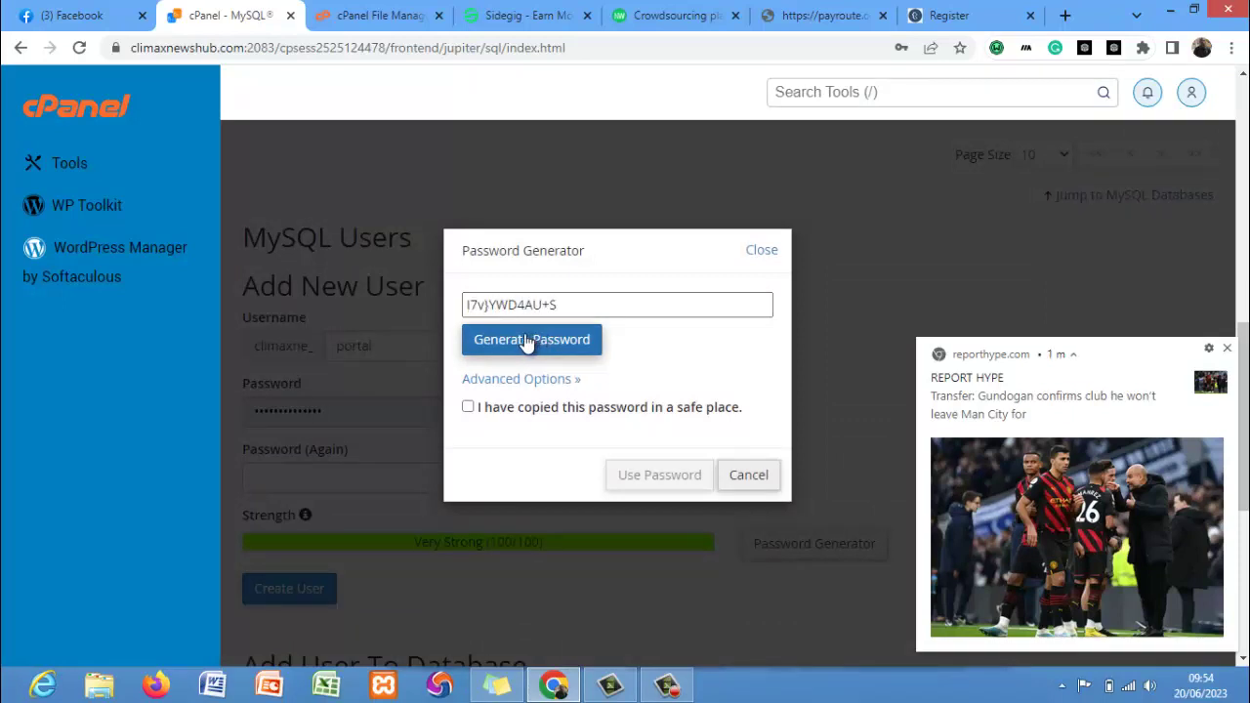
{"action": "left_click", "coordinate": [468, 406]}
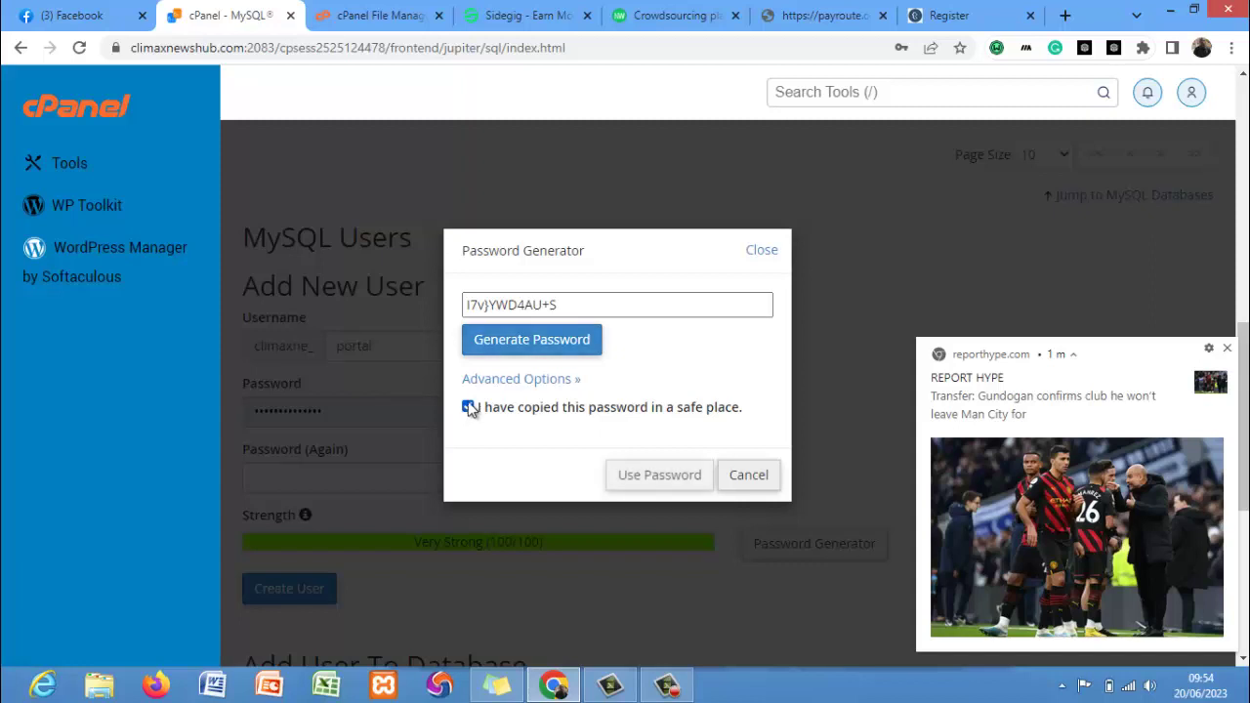
{"action": "left_click", "coordinate": [562, 296]}
{"action": "key", "text": "ctrl+c"}
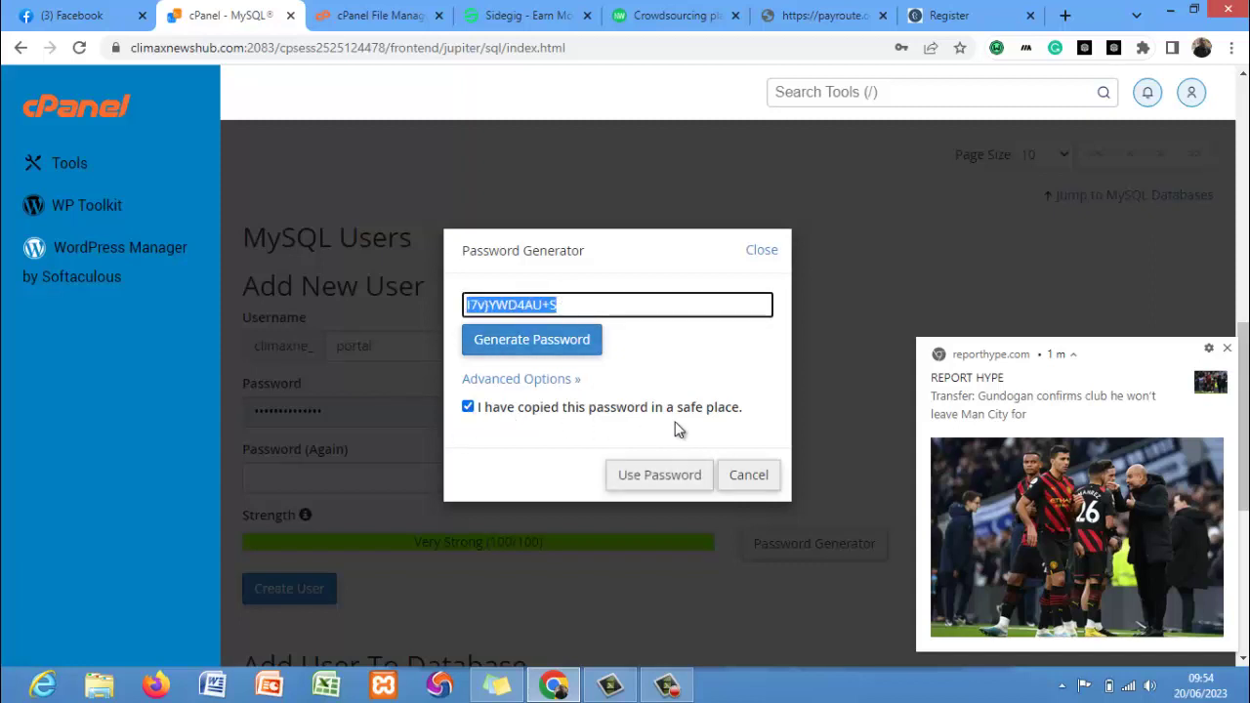
{"action": "left_click", "coordinate": [659, 476]}
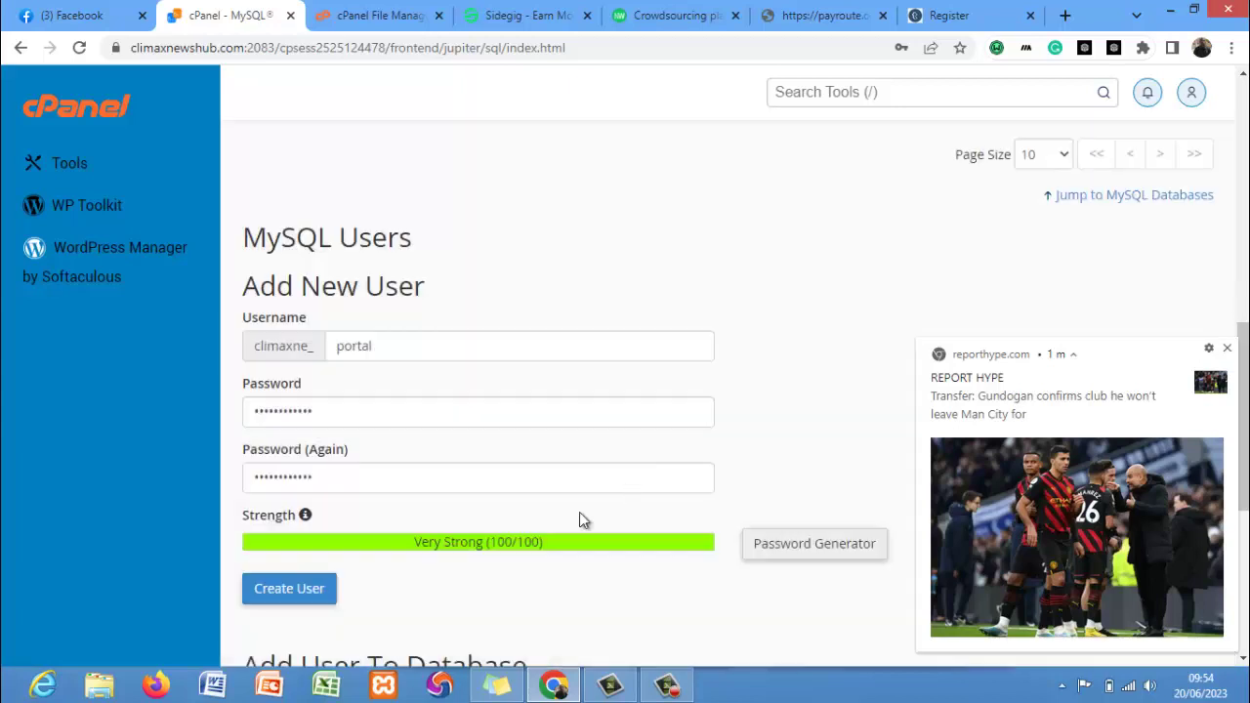
Paste the password into Sticky Notes and create the climaxne_portal MySQL user.
{"action": "left_click", "coordinate": [498, 687]}
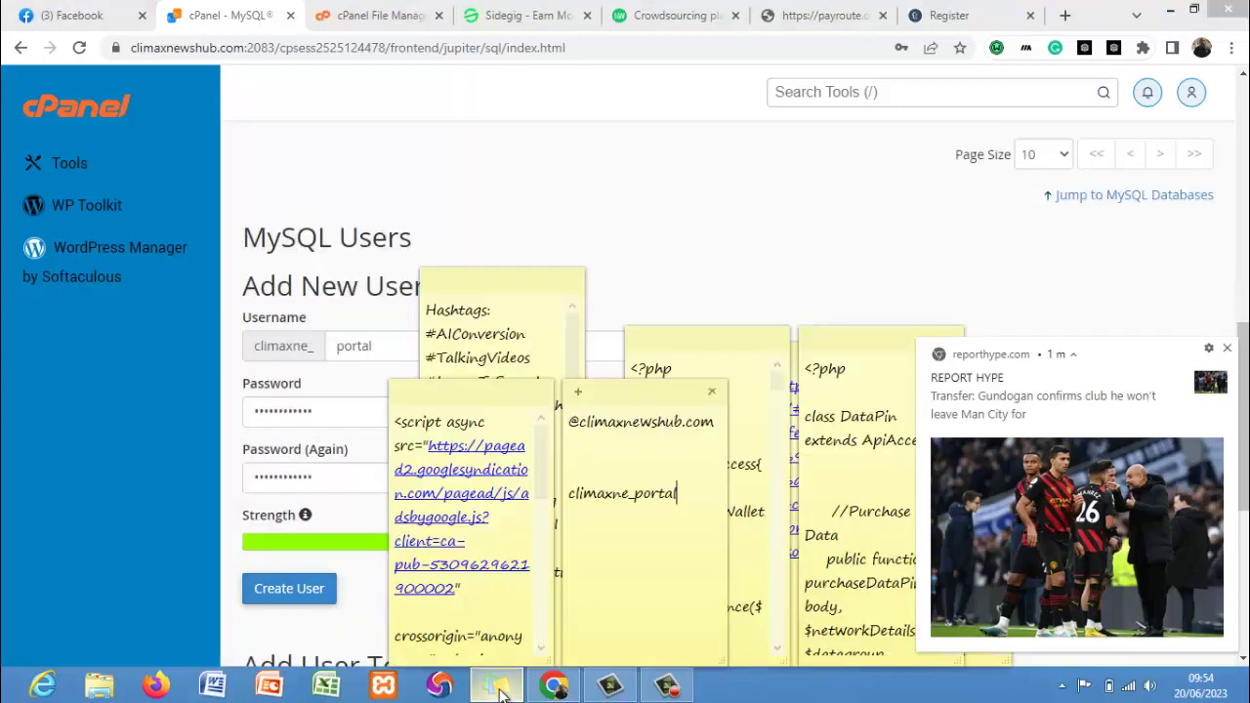
{"action": "key", "text": "ctrl+v"}
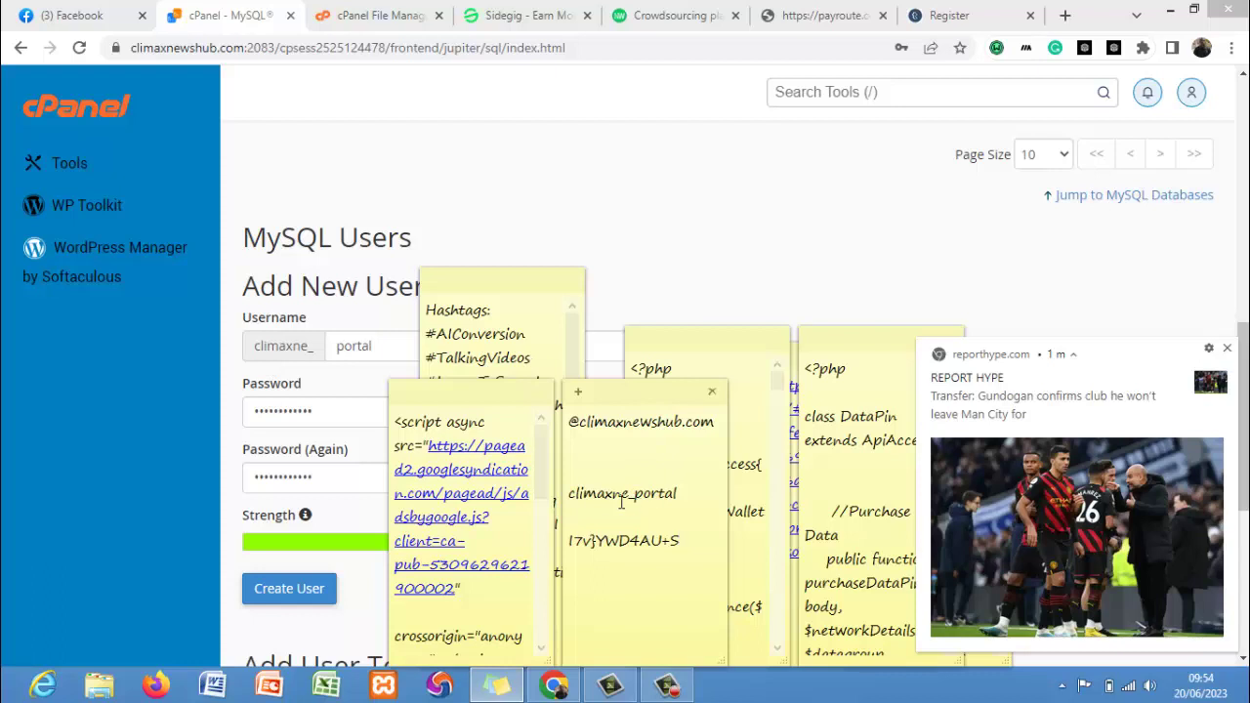
{"action": "left_click", "coordinate": [282, 591]}
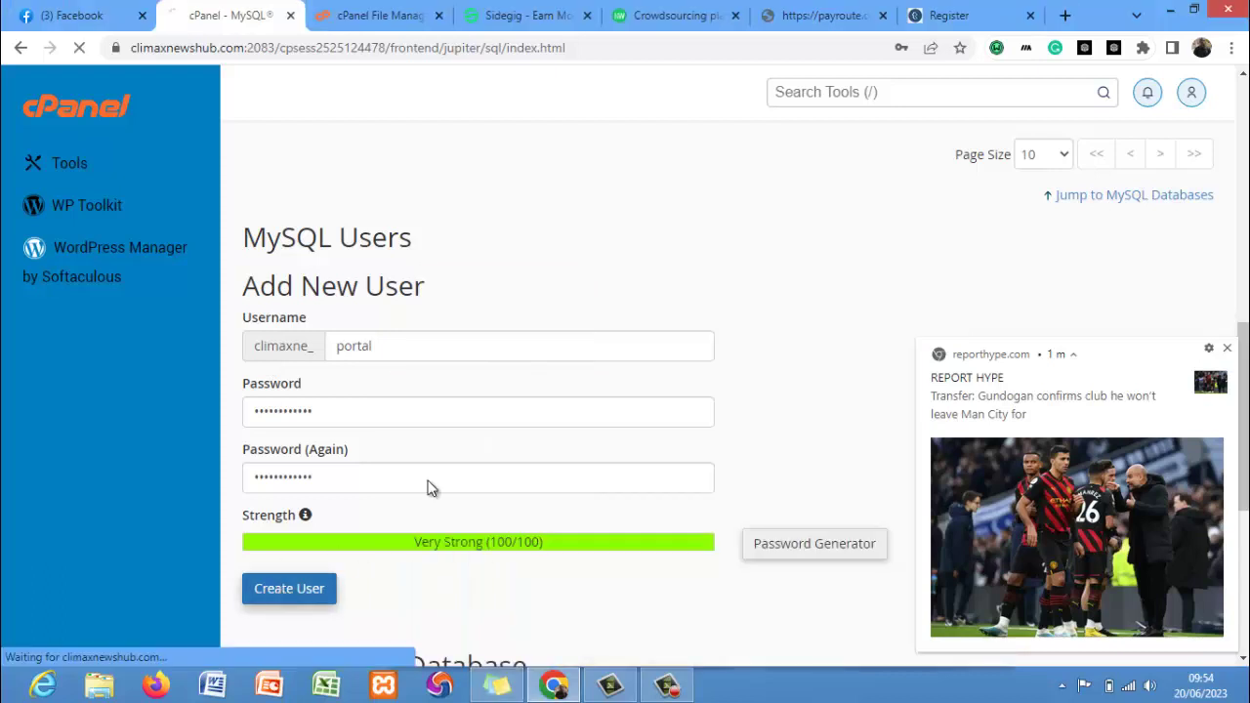
{"action": "left_click", "coordinate": [1227, 348]}
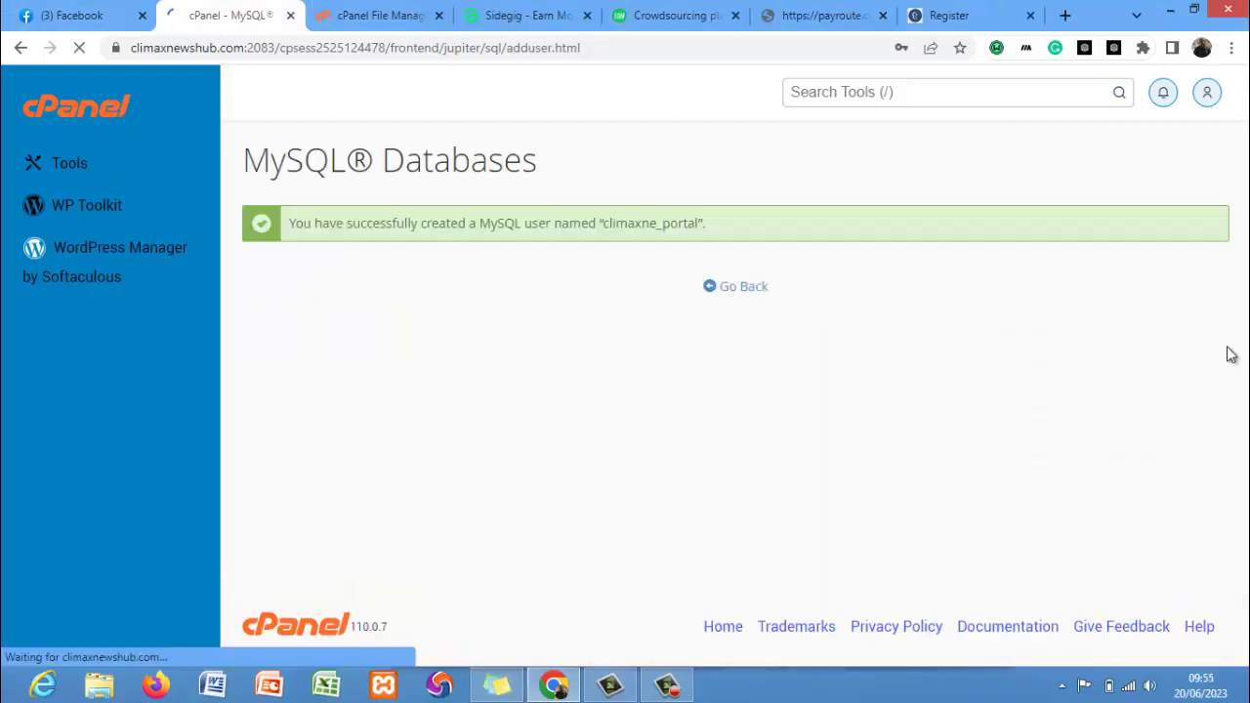
{"action": "left_click", "coordinate": [929, 351]}
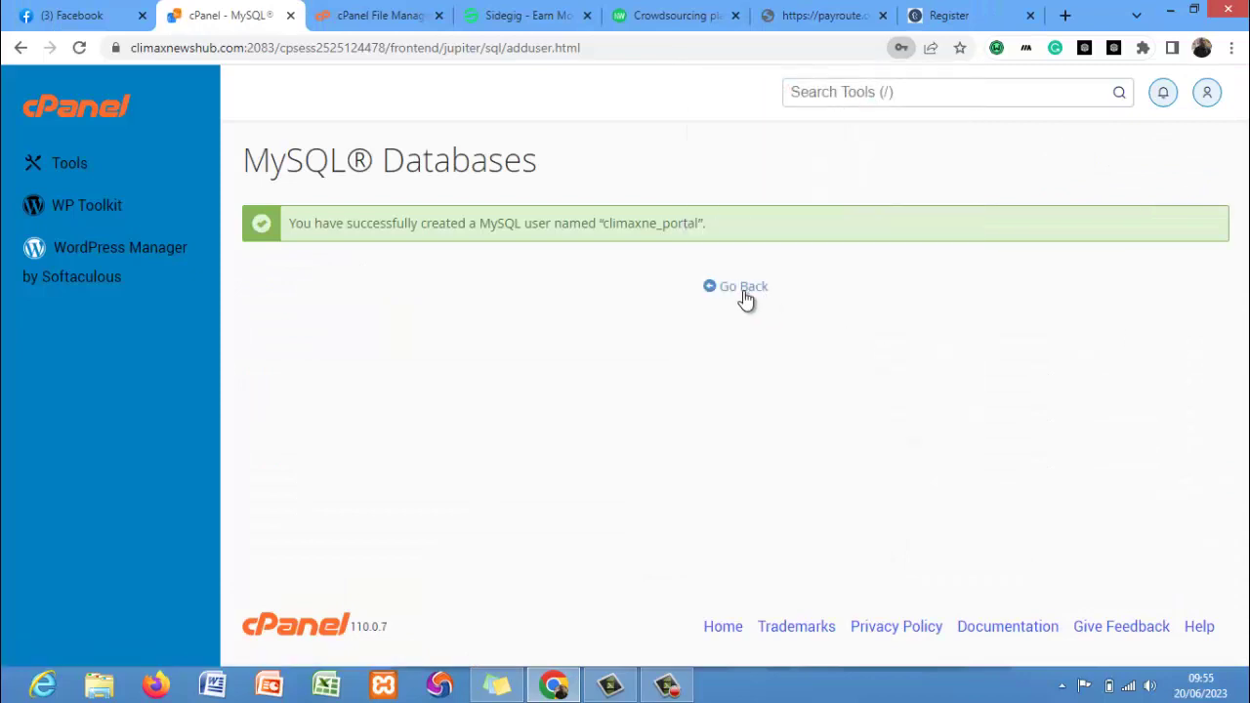
{"action": "left_click", "coordinate": [745, 298]}
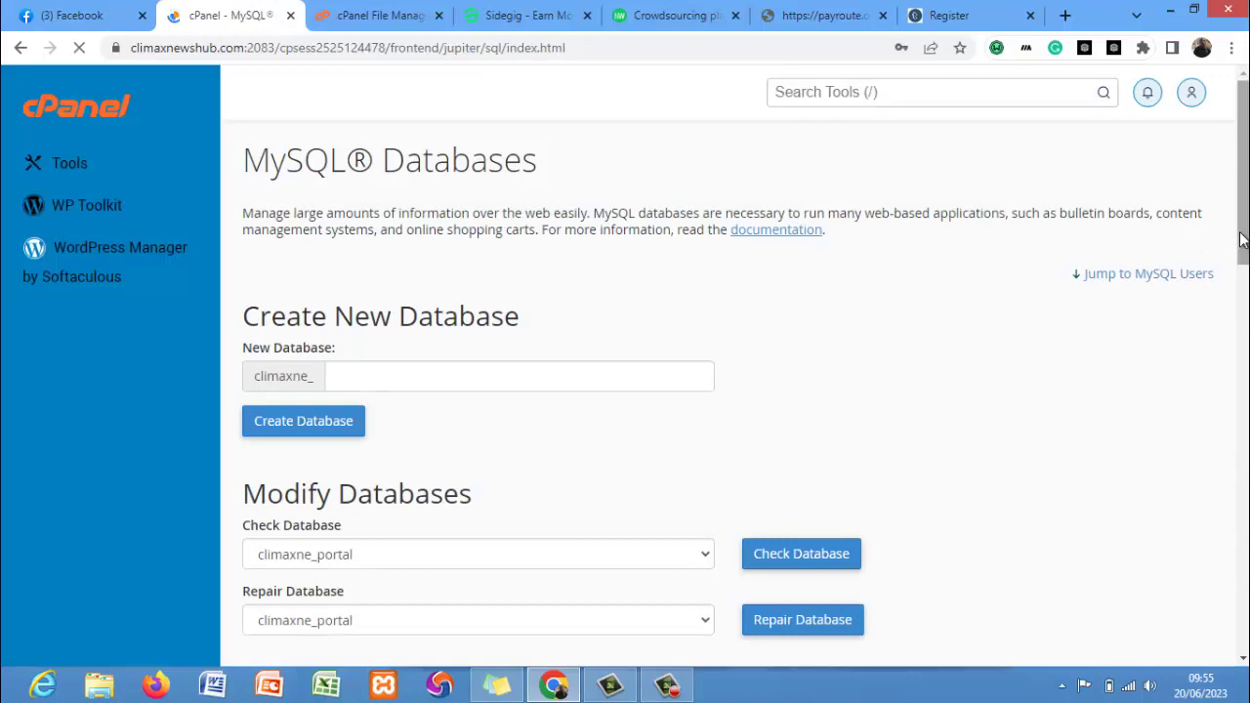
Add user climaxne_portal to database climaxne_portal under Add User To Database.
{"action": "left_click", "coordinate": [1148, 274]}
{"action": "scroll", "coordinate": [722, 391], "scroll_direction": "down", "scroll_amount": 5}
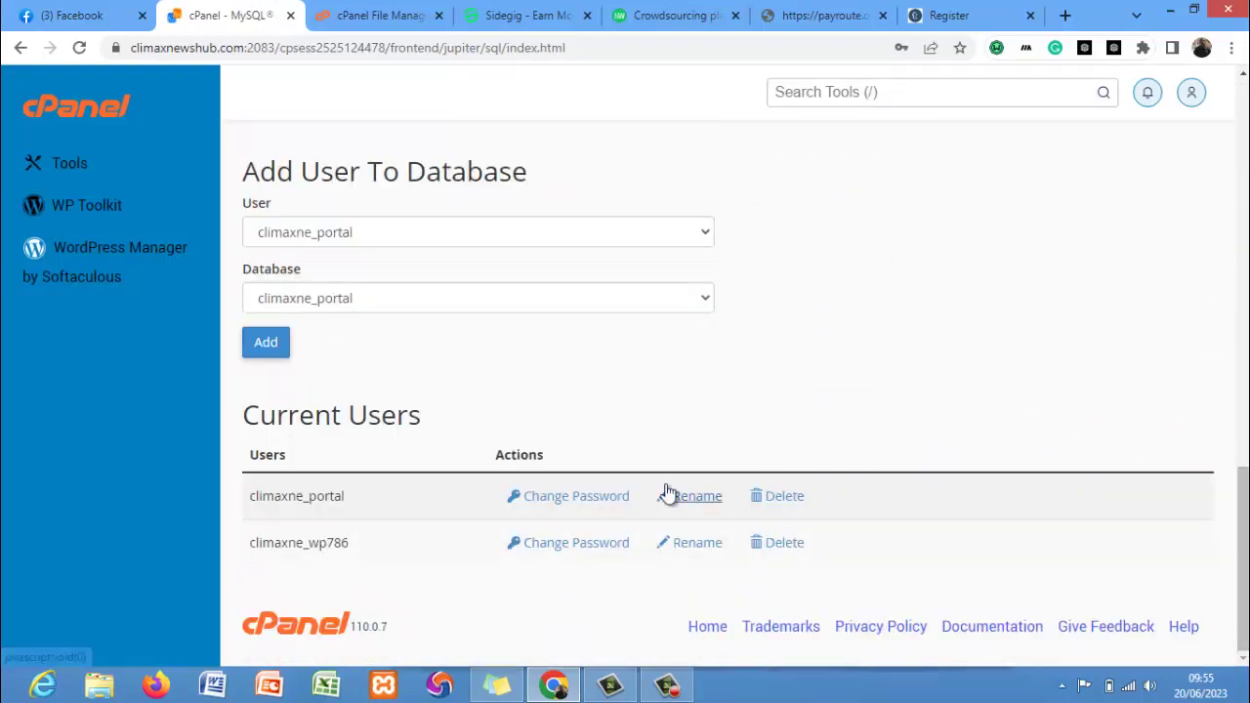
{"action": "left_click", "coordinate": [369, 244]}
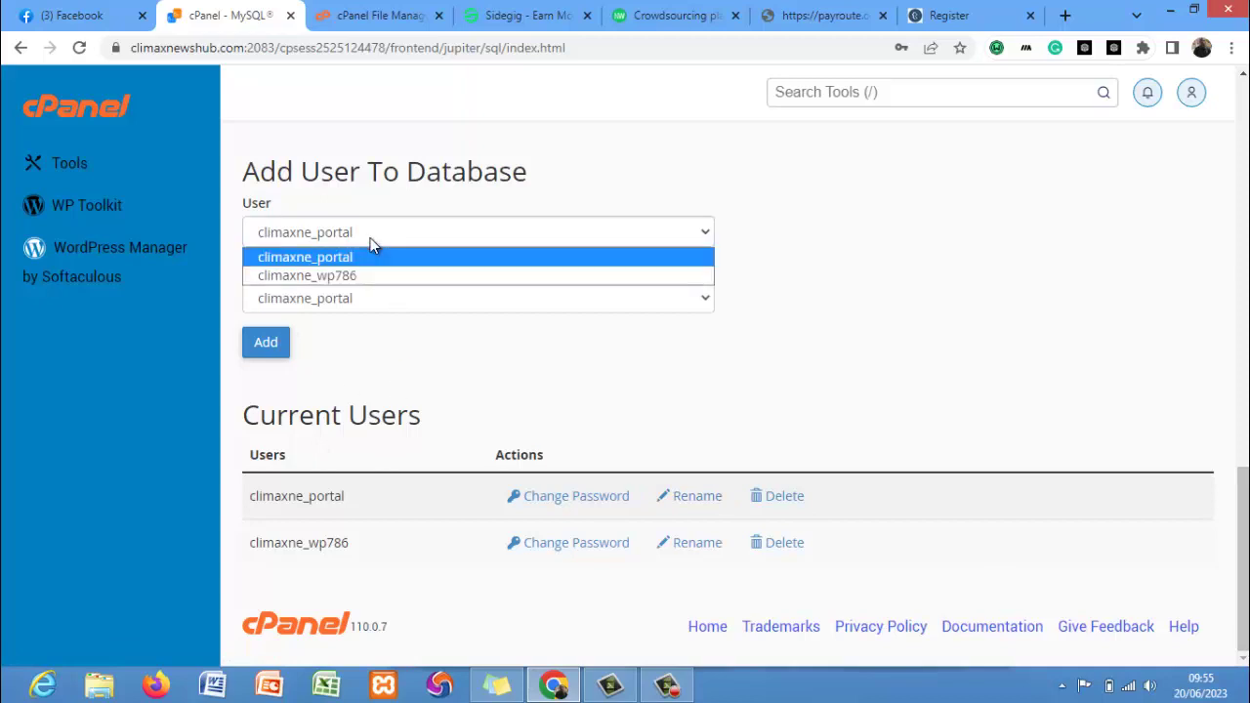
{"action": "left_click", "coordinate": [370, 244]}
{"action": "left_click", "coordinate": [371, 307]}
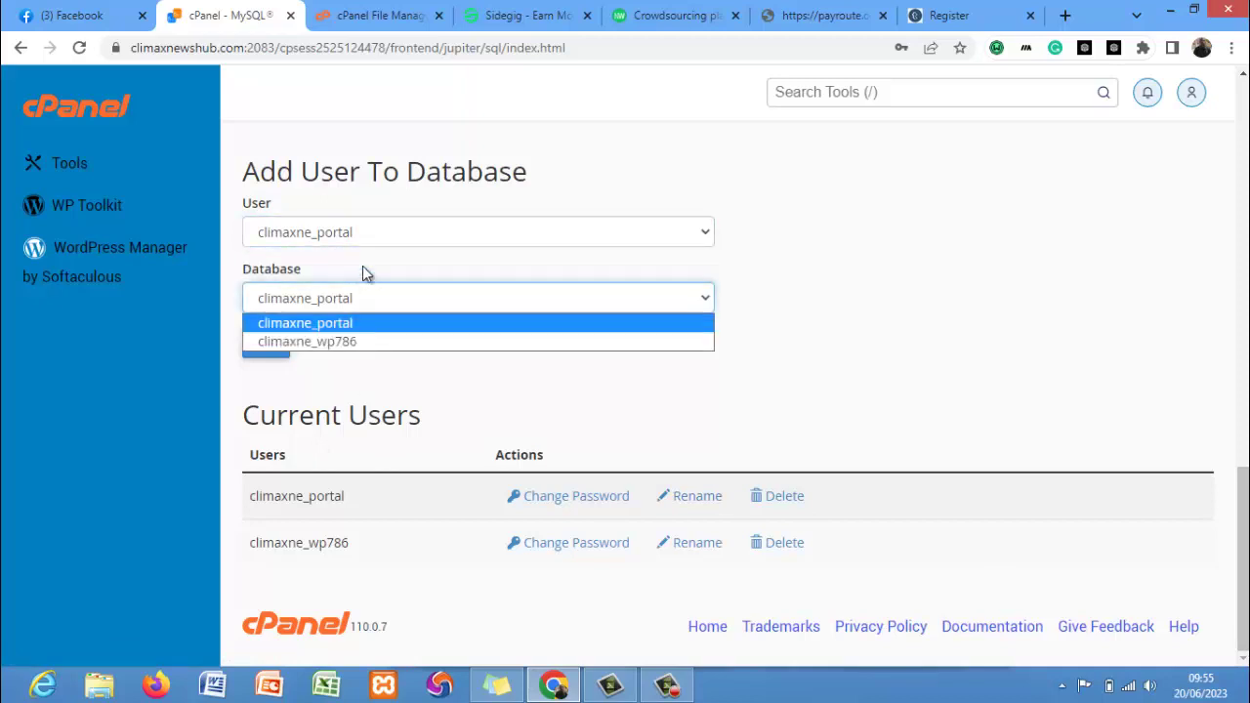
{"action": "left_click", "coordinate": [361, 246]}
{"action": "left_click", "coordinate": [359, 244]}
{"action": "left_click", "coordinate": [466, 306]}
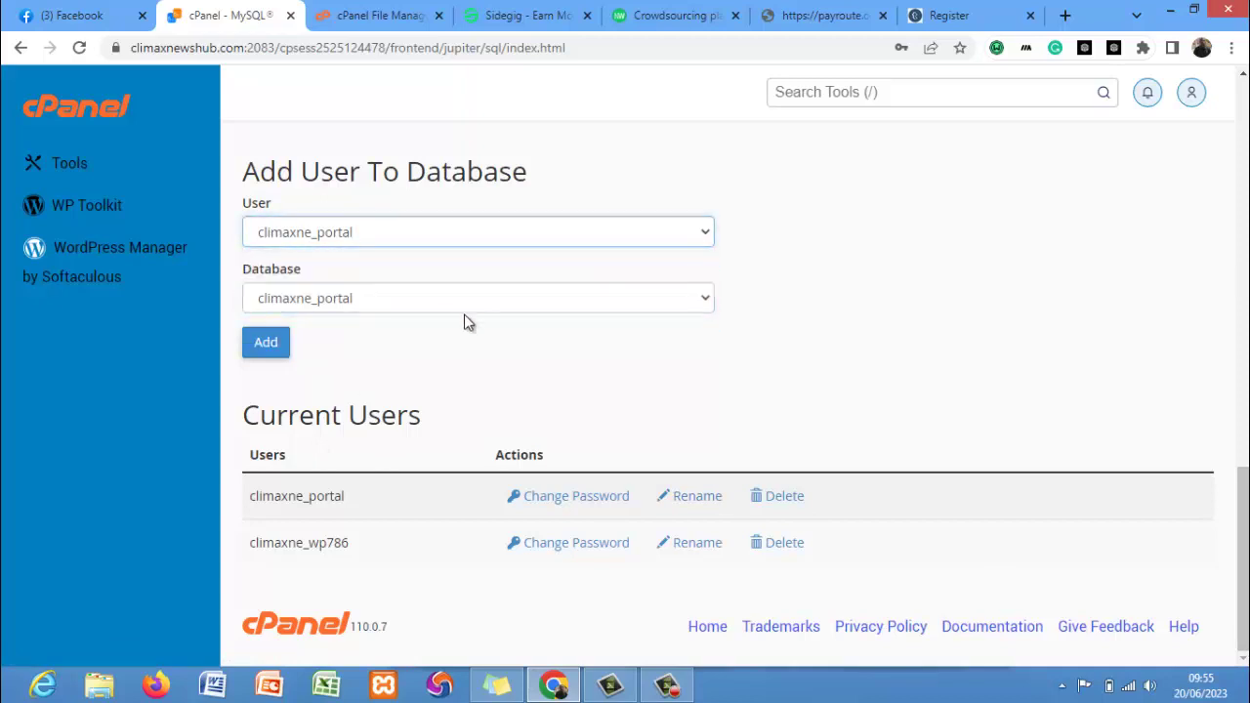
{"action": "left_click", "coordinate": [278, 350]}
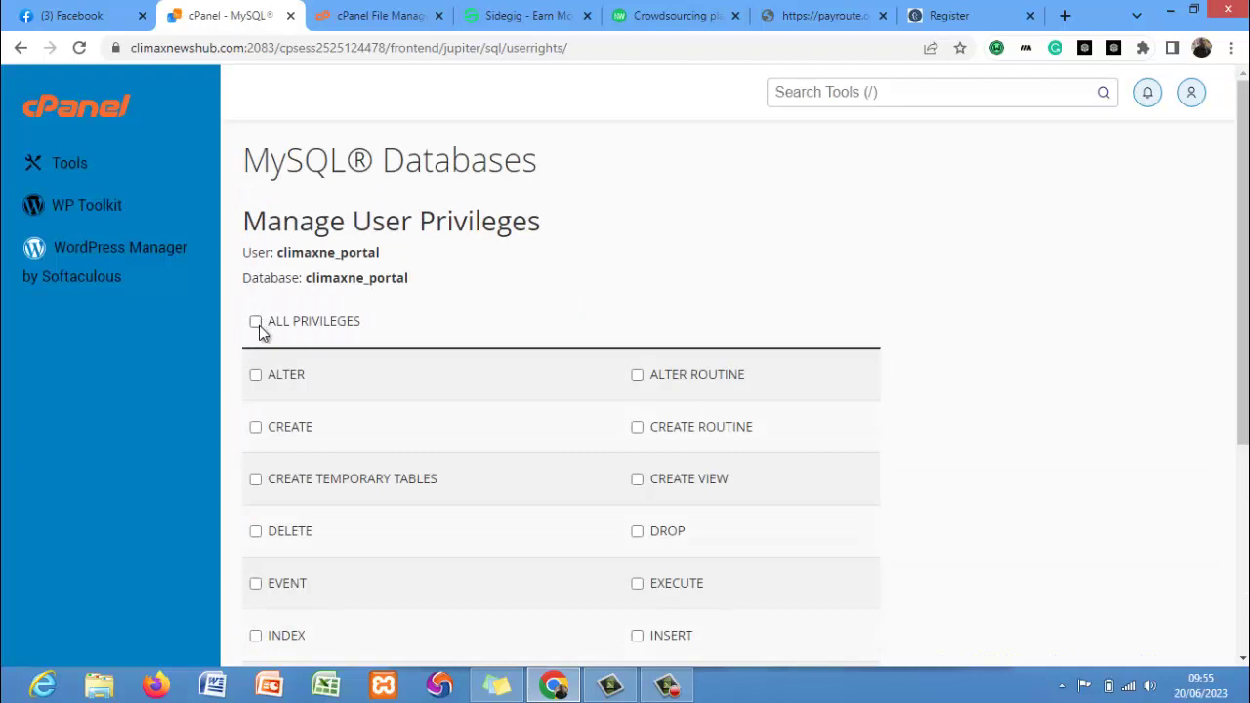
Save ALL PRIVILEGES for climaxne_portal, then go back to the Tools dashboard.
{"action": "left_click", "coordinate": [256, 323]}
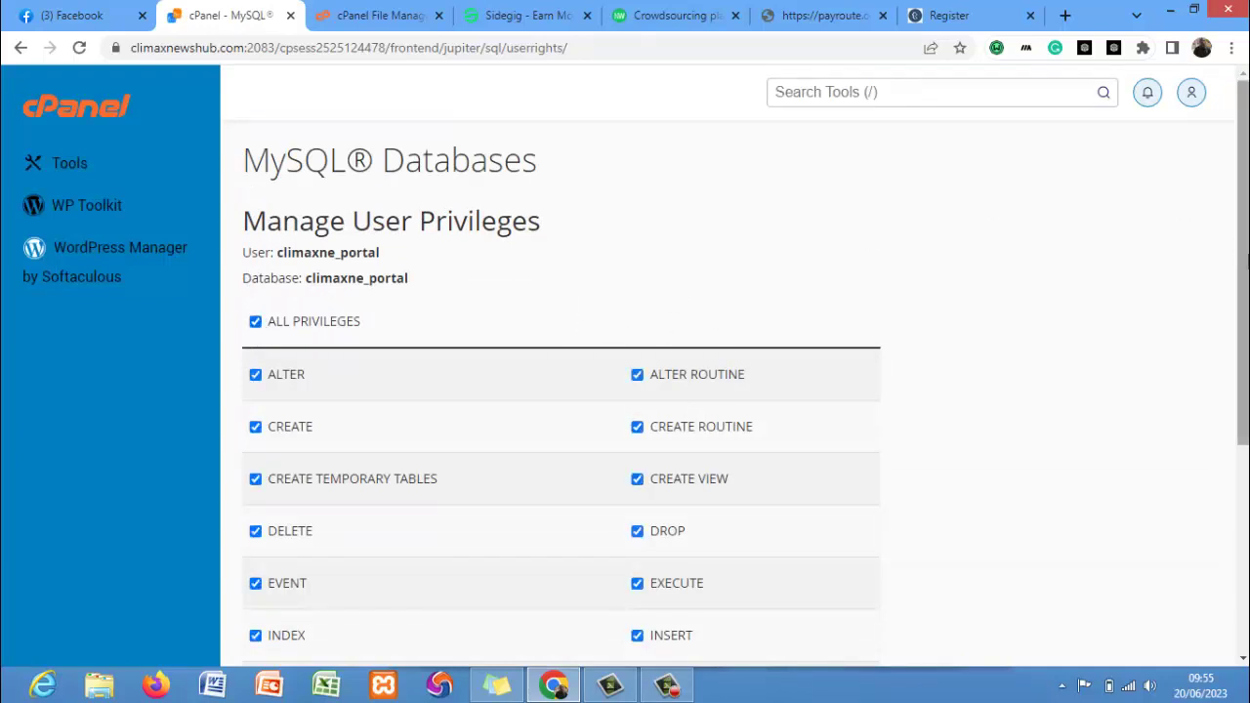
{"action": "scroll", "coordinate": [566, 488], "scroll_direction": "down", "scroll_amount": 5}
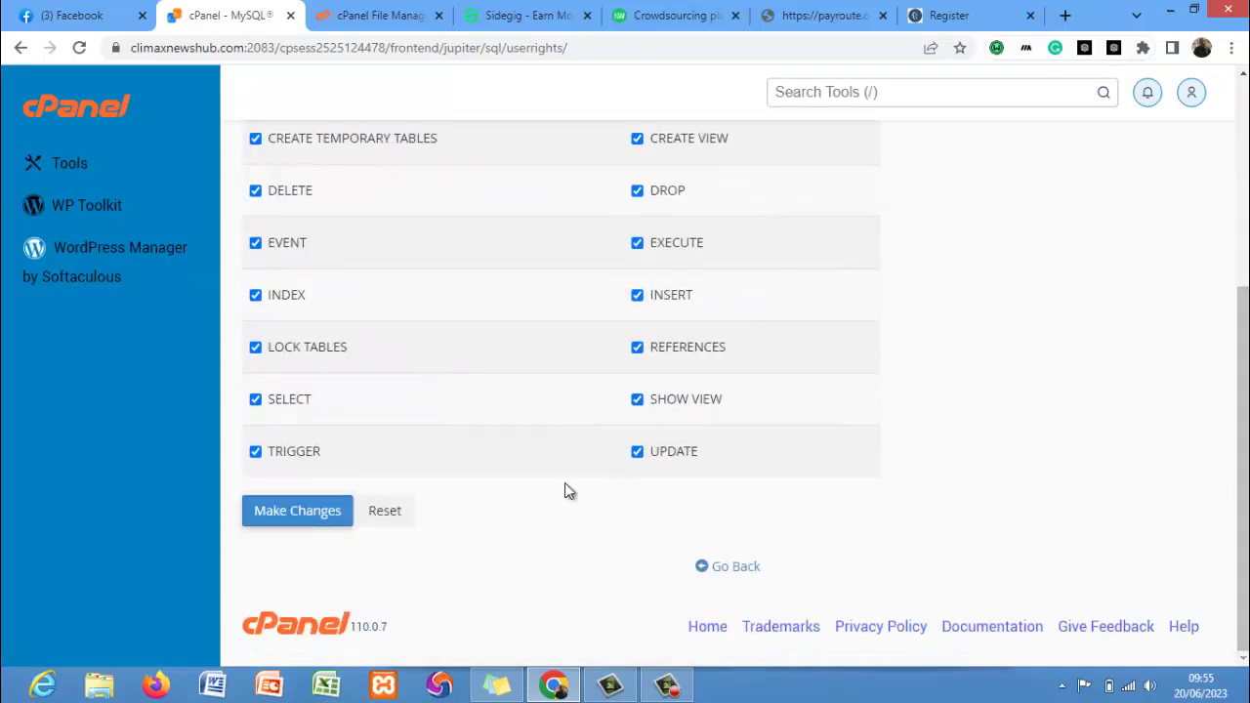
{"action": "left_click", "coordinate": [294, 515]}
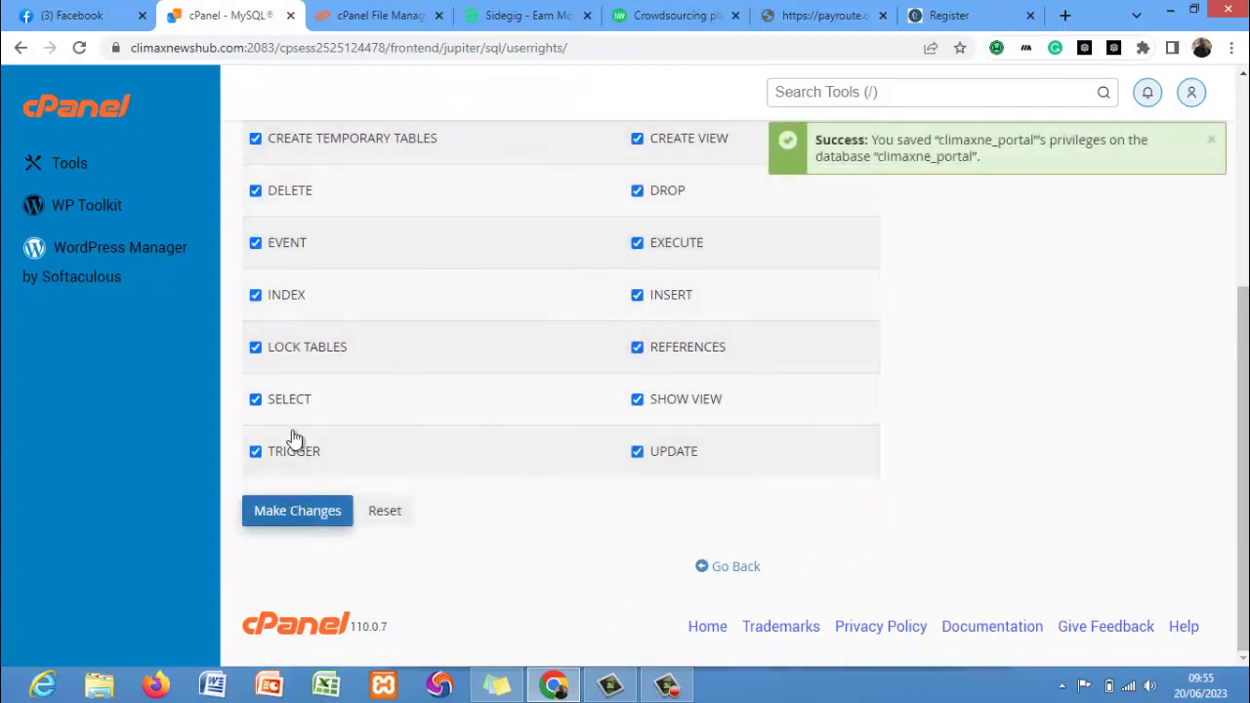
{"action": "left_click", "coordinate": [82, 177]}
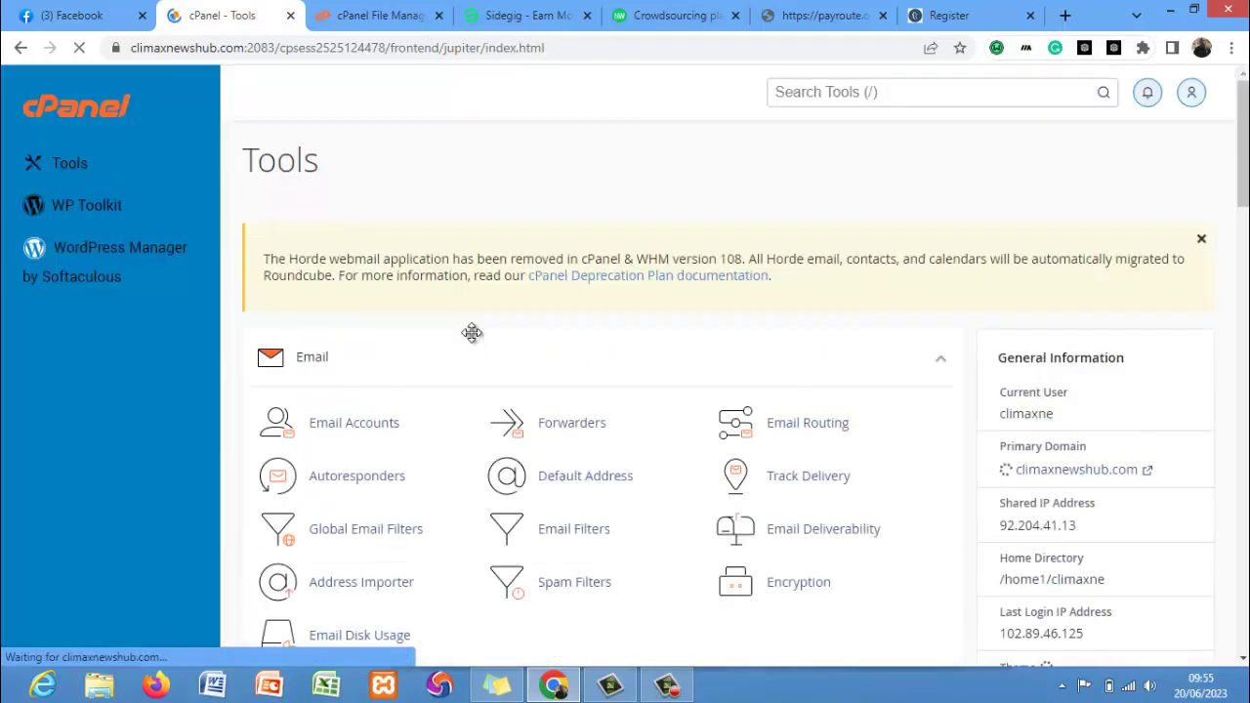
{"action": "left_click_drag", "start_coordinate": [1246, 176], "coordinate": [1246, 305]}
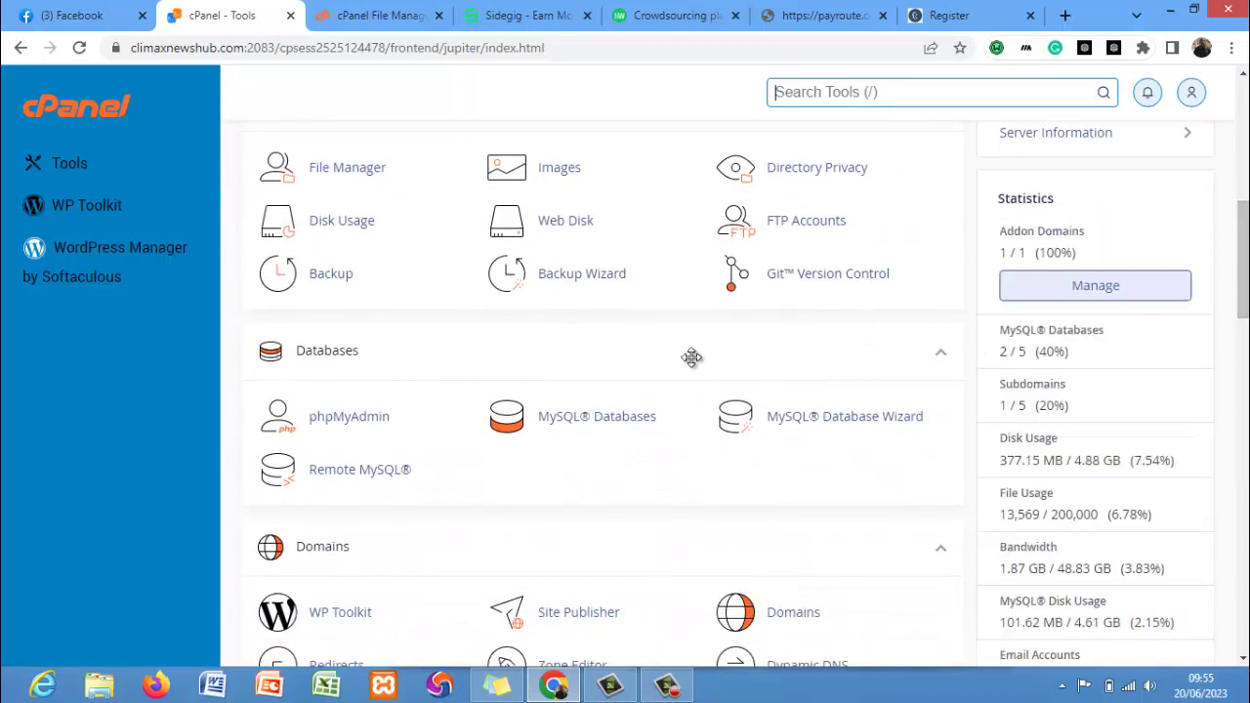
Open climaxne_portal in phpMyAdmin and import the T4.0.sql file into it.
{"action": "left_click", "coordinate": [353, 416]}
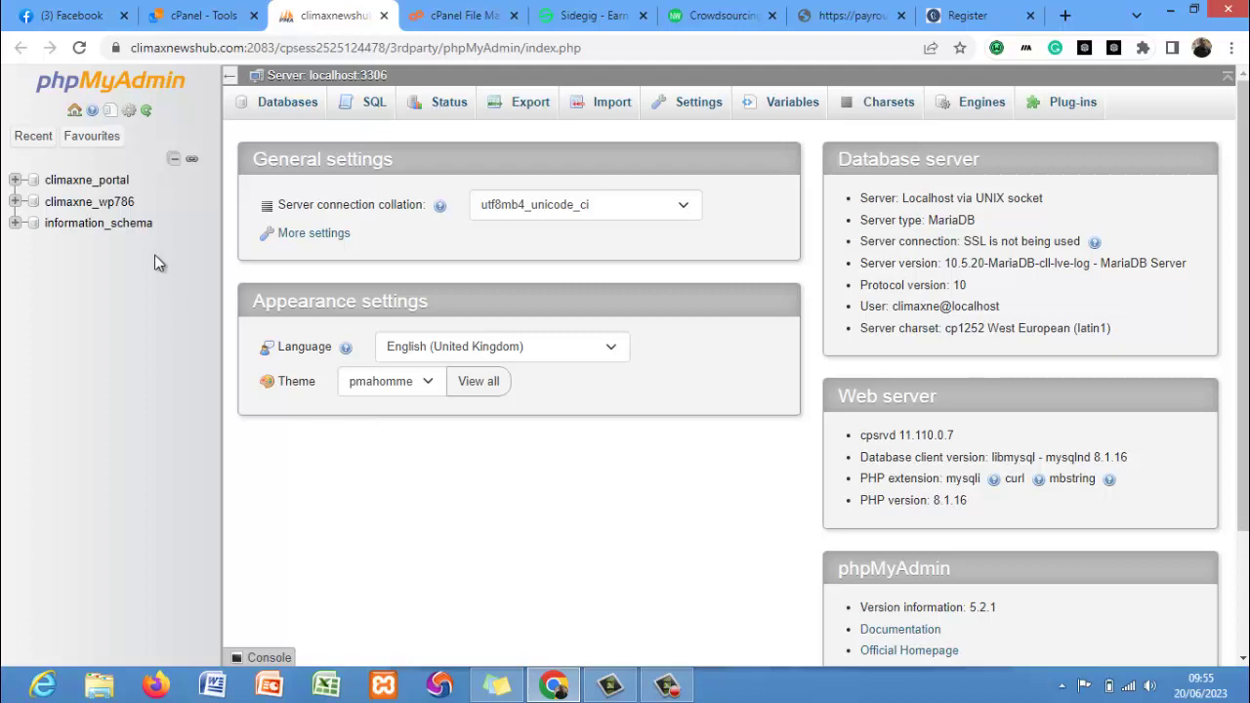
{"action": "left_click", "coordinate": [86, 180]}
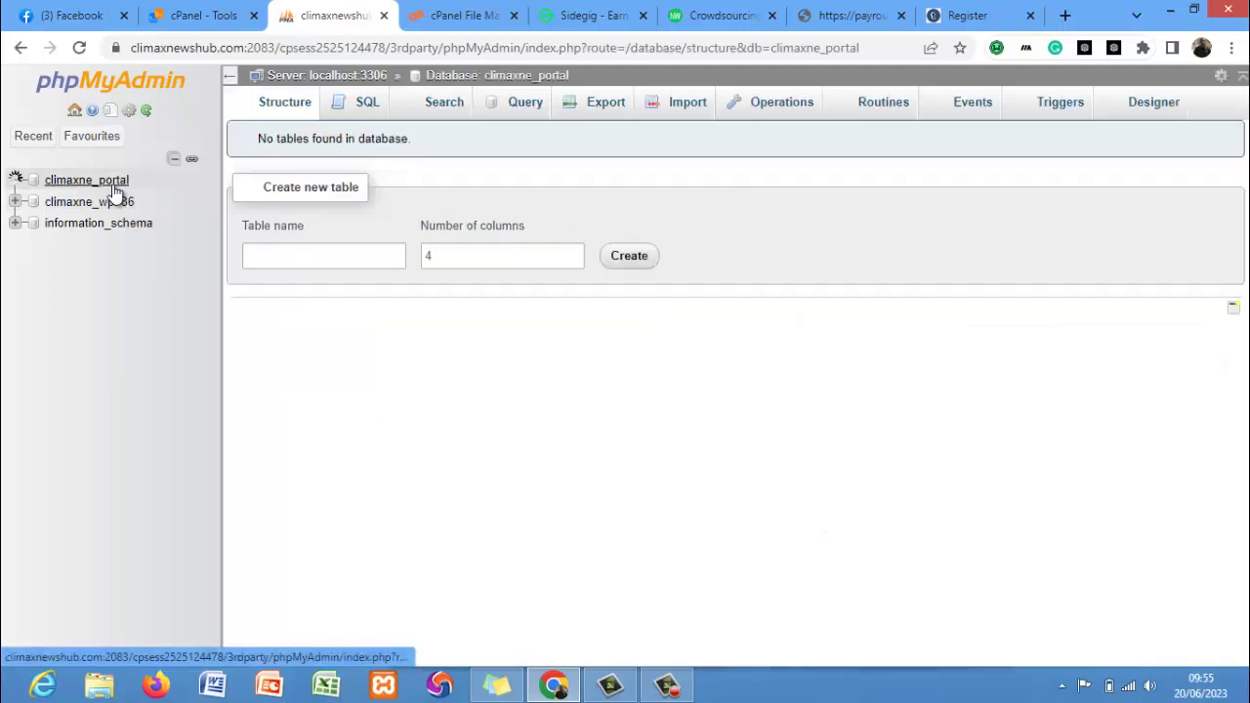
{"action": "left_click", "coordinate": [683, 110]}
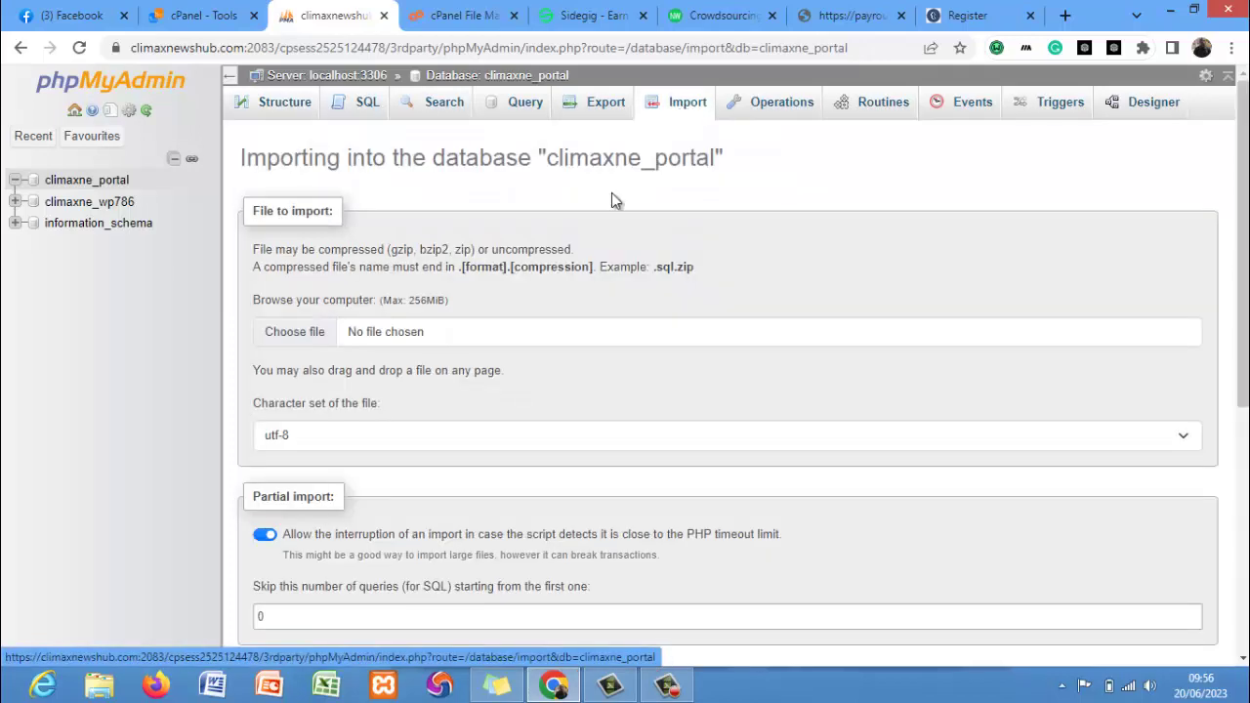
{"action": "left_click", "coordinate": [395, 333]}
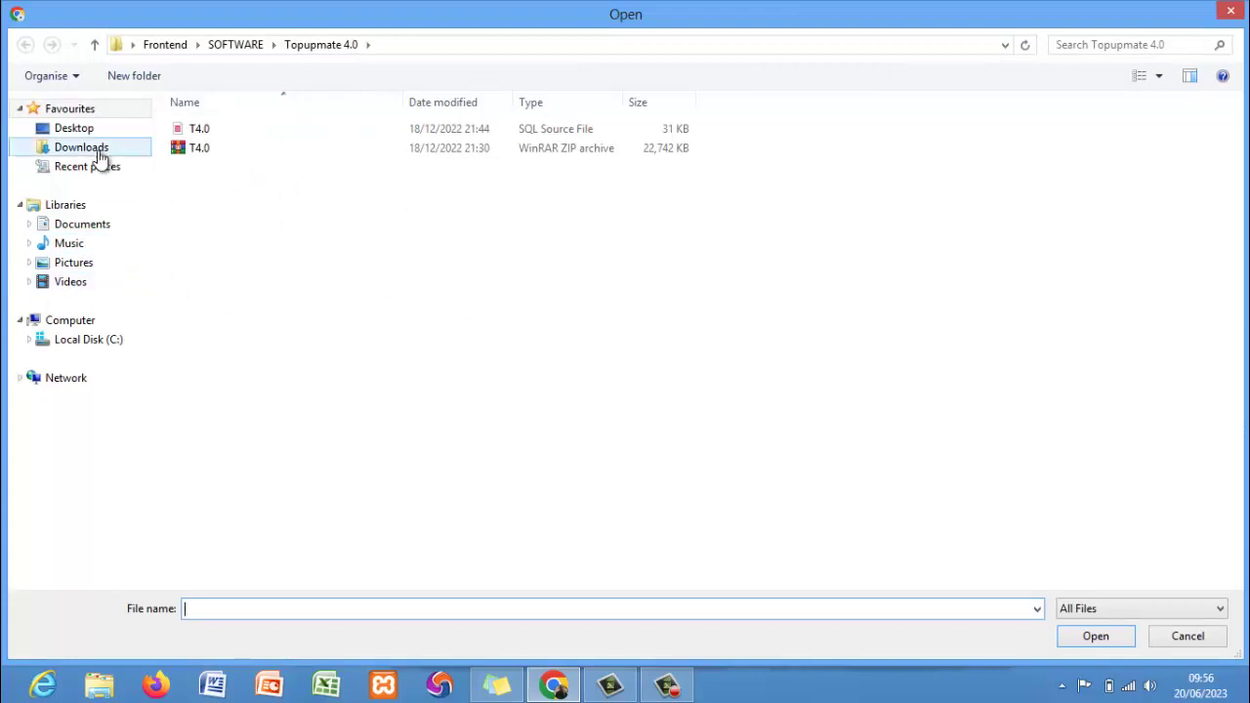
{"action": "left_click", "coordinate": [205, 130]}
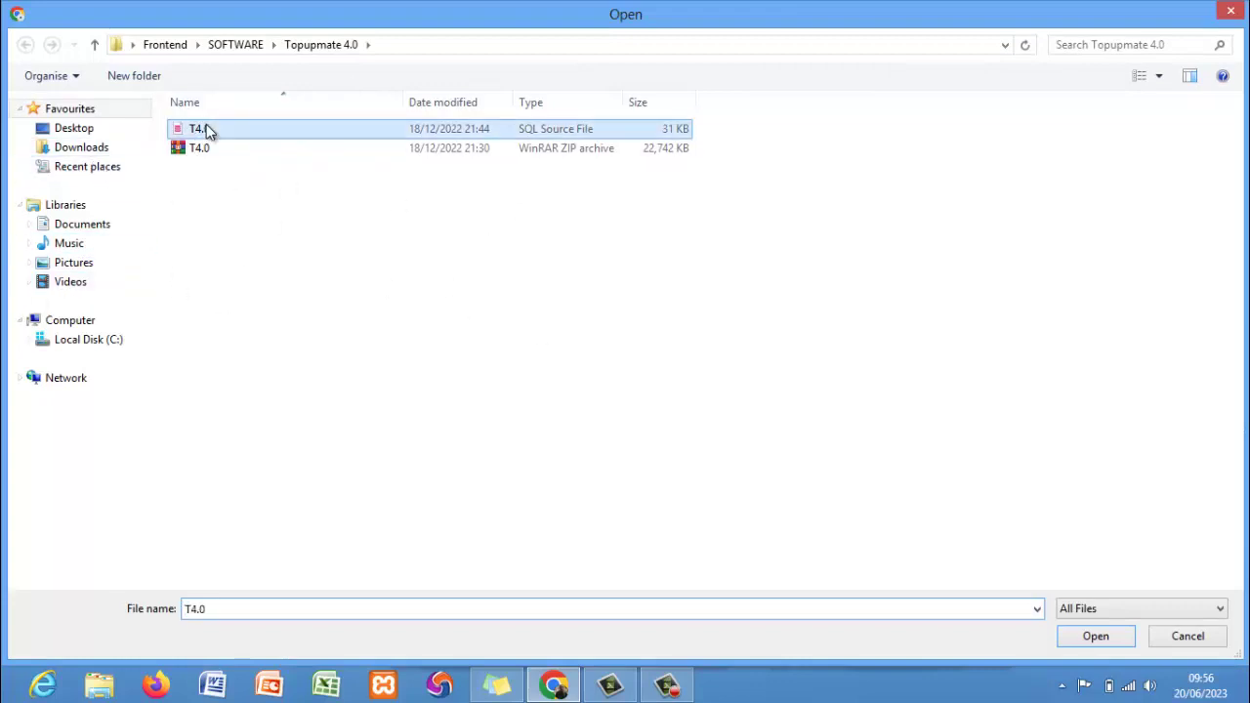
{"action": "left_click", "coordinate": [1095, 638]}
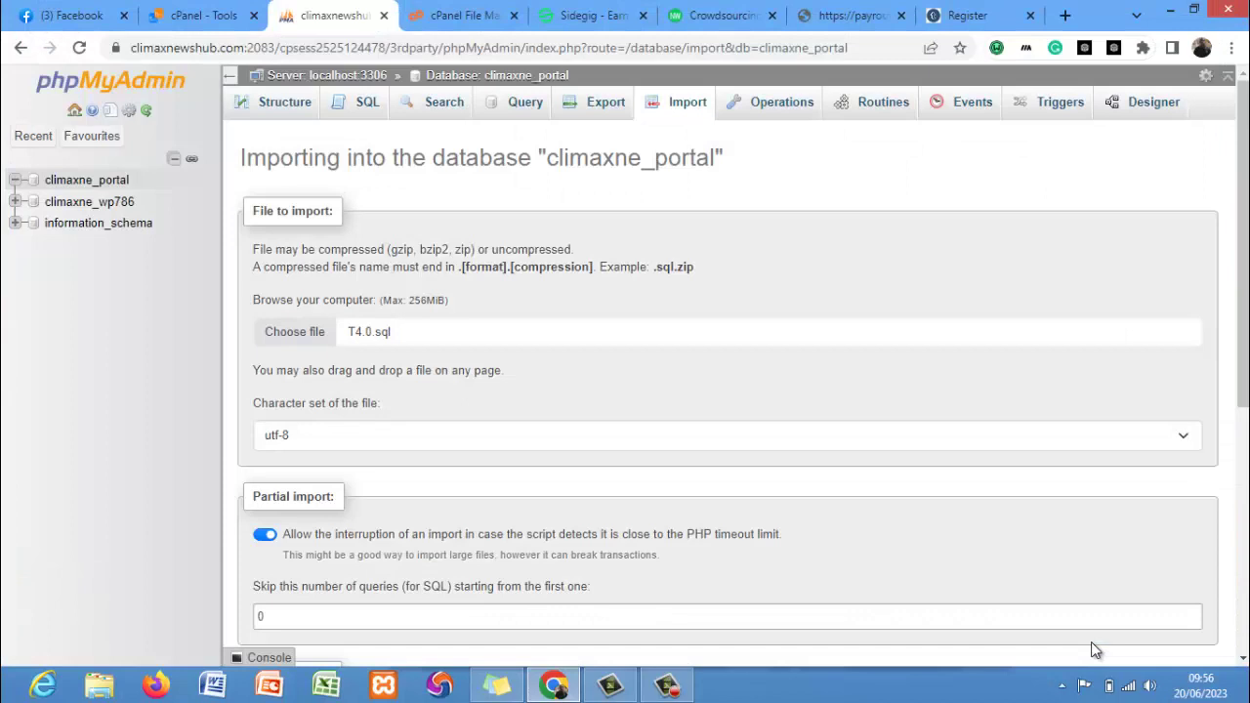
{"action": "scroll", "coordinate": [1241, 391], "scroll_direction": "down", "scroll_amount": 3}
{"action": "scroll", "coordinate": [683, 603], "scroll_direction": "down", "scroll_amount": 1}
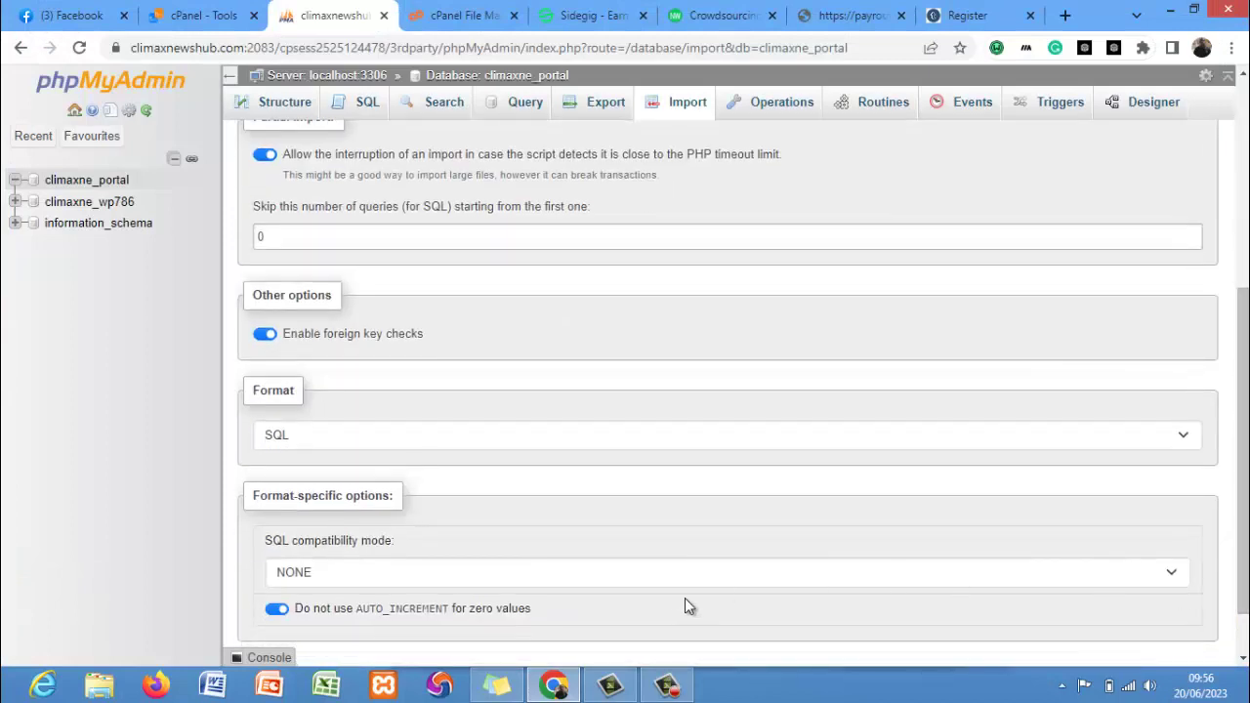
{"action": "scroll", "coordinate": [1240, 556], "scroll_direction": "down", "scroll_amount": 1}
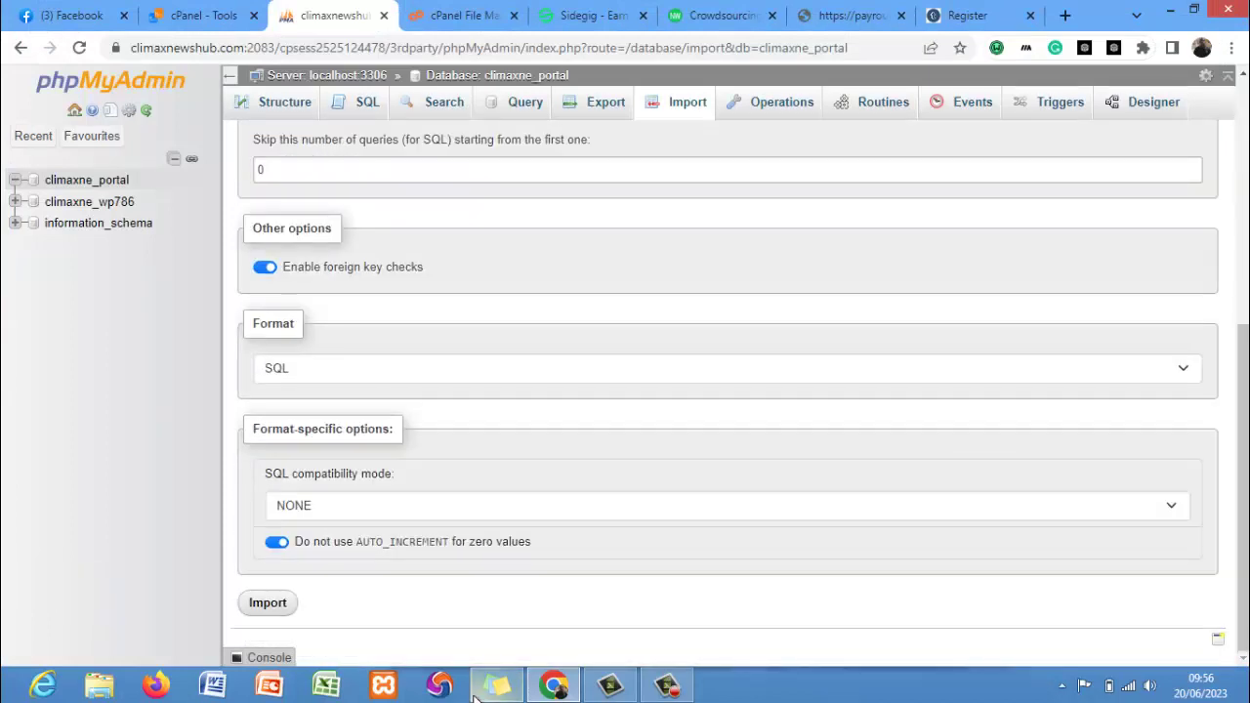
{"action": "left_click", "coordinate": [266, 603]}
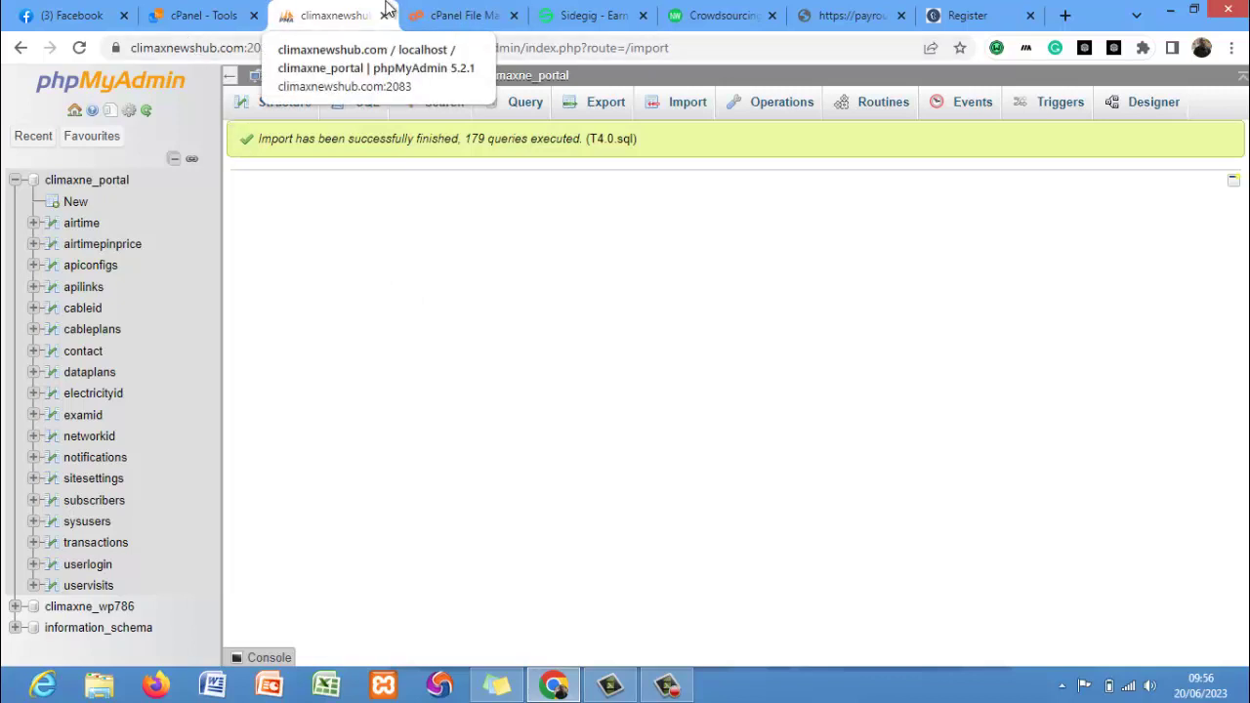
Open File Manager from Tools and start an upload into gsquaresub.com.ng.
{"action": "left_click", "coordinate": [429, 16]}
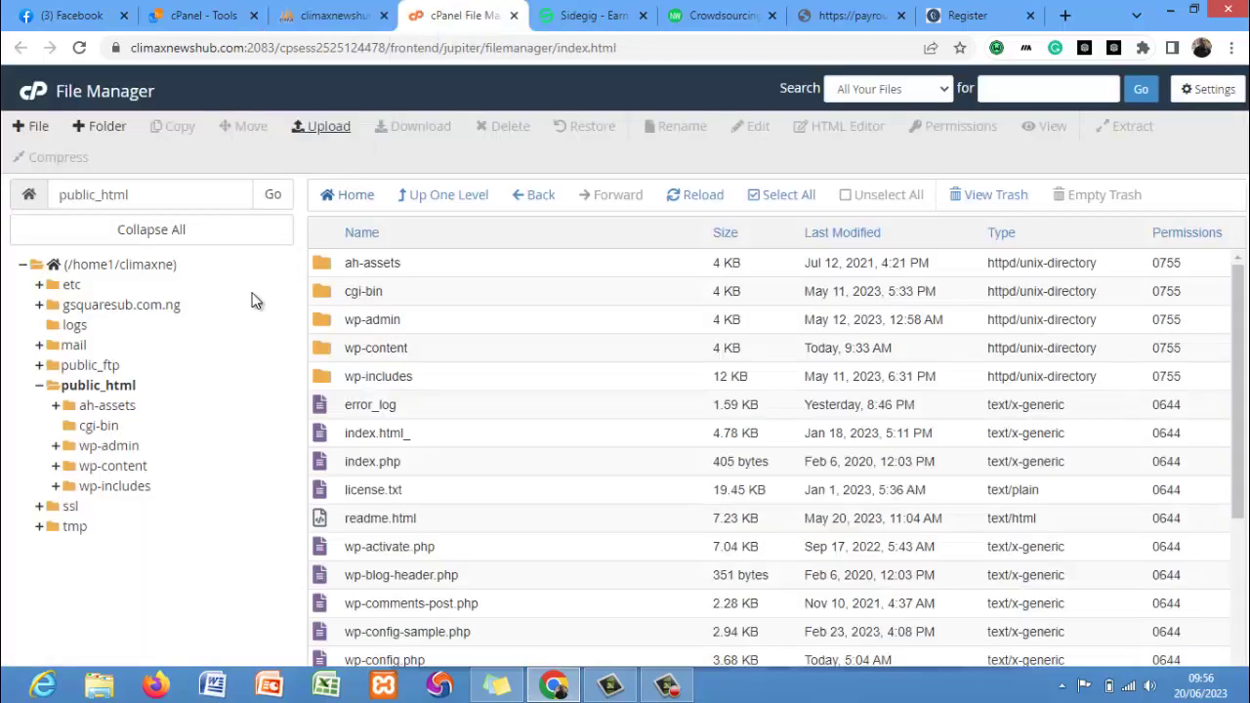
{"action": "left_click", "coordinate": [193, 16]}
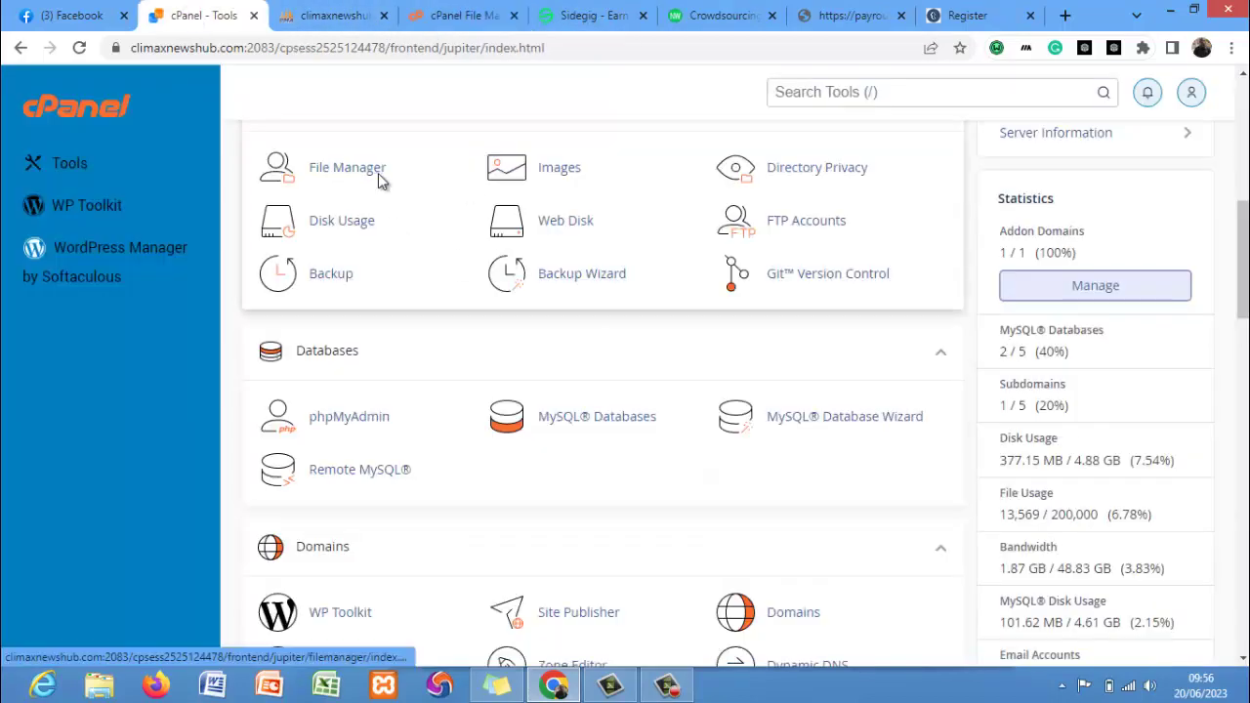
{"action": "left_click", "coordinate": [378, 173]}
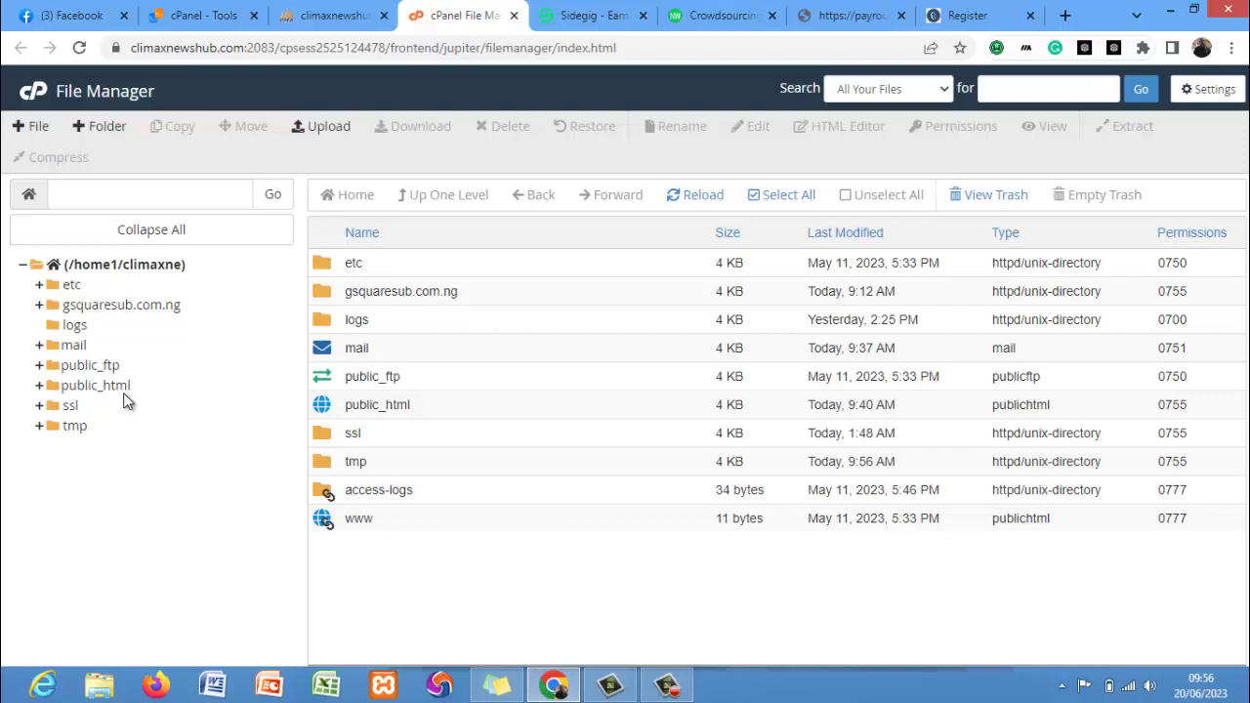
{"action": "left_click", "coordinate": [127, 304]}
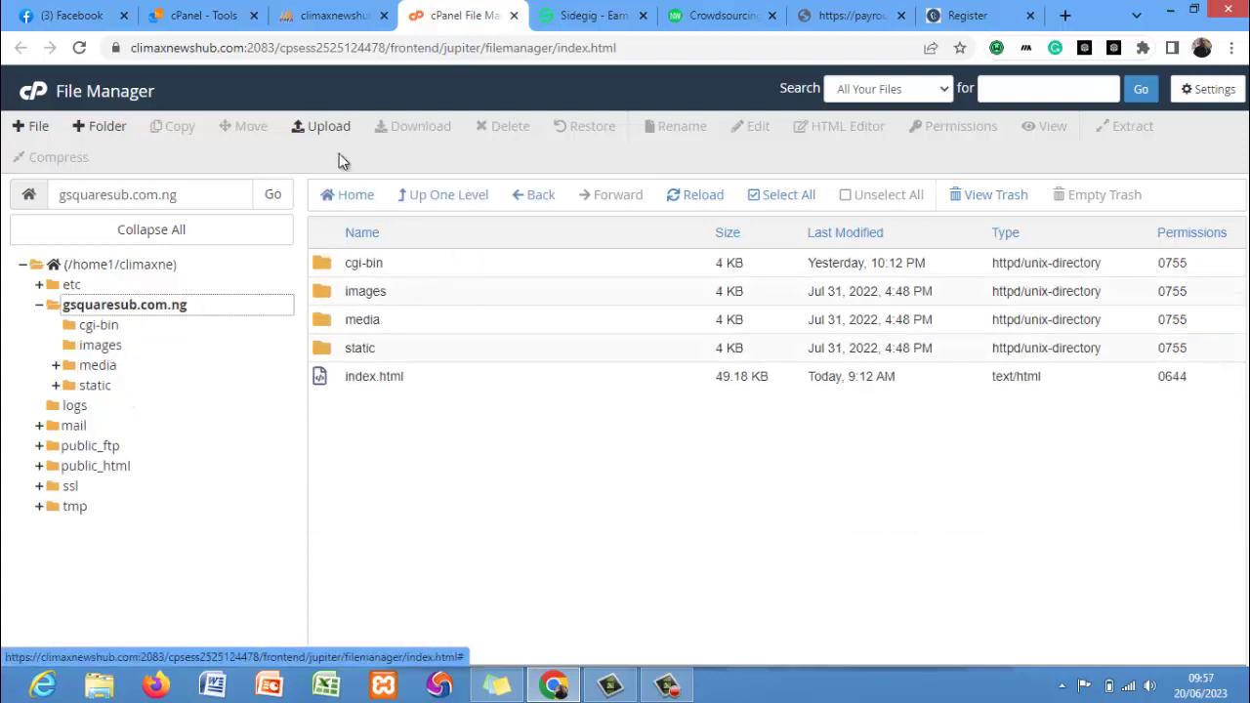
{"action": "left_click", "coordinate": [336, 126]}
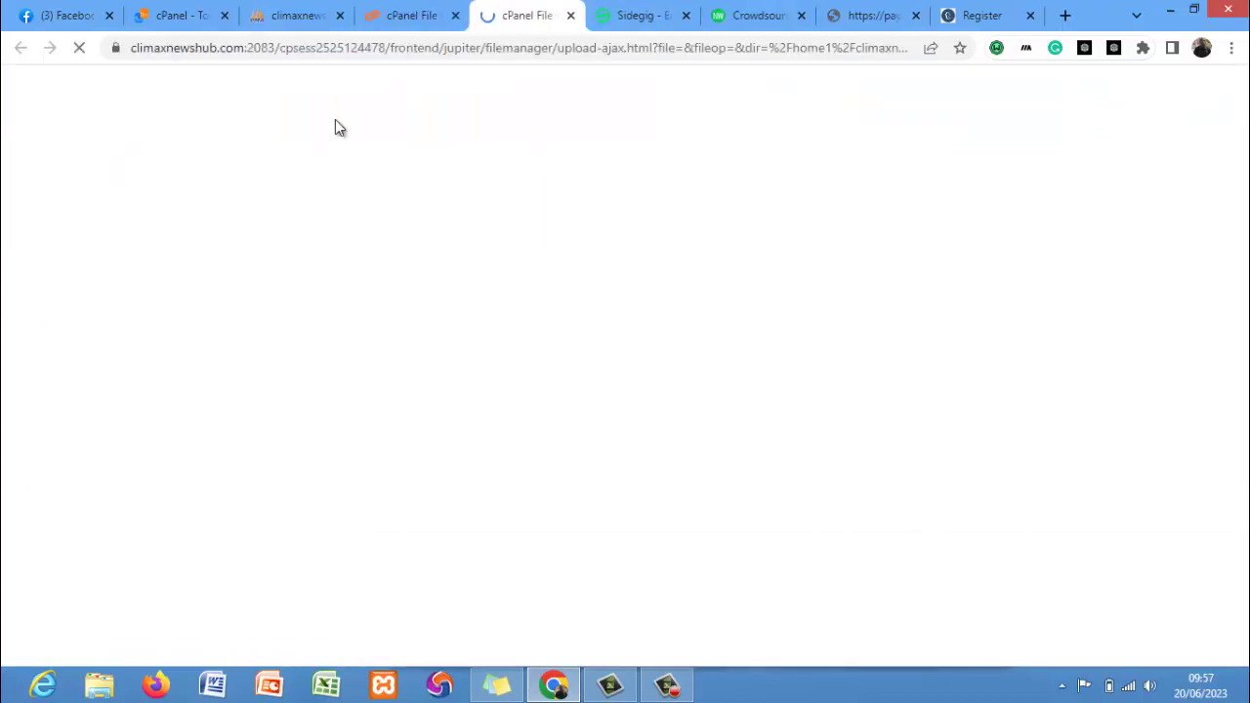
Upload the 22.21 MB T4.0.zip, then go back to the gsquaresub.com.ng listing.
{"action": "left_click", "coordinate": [617, 394]}
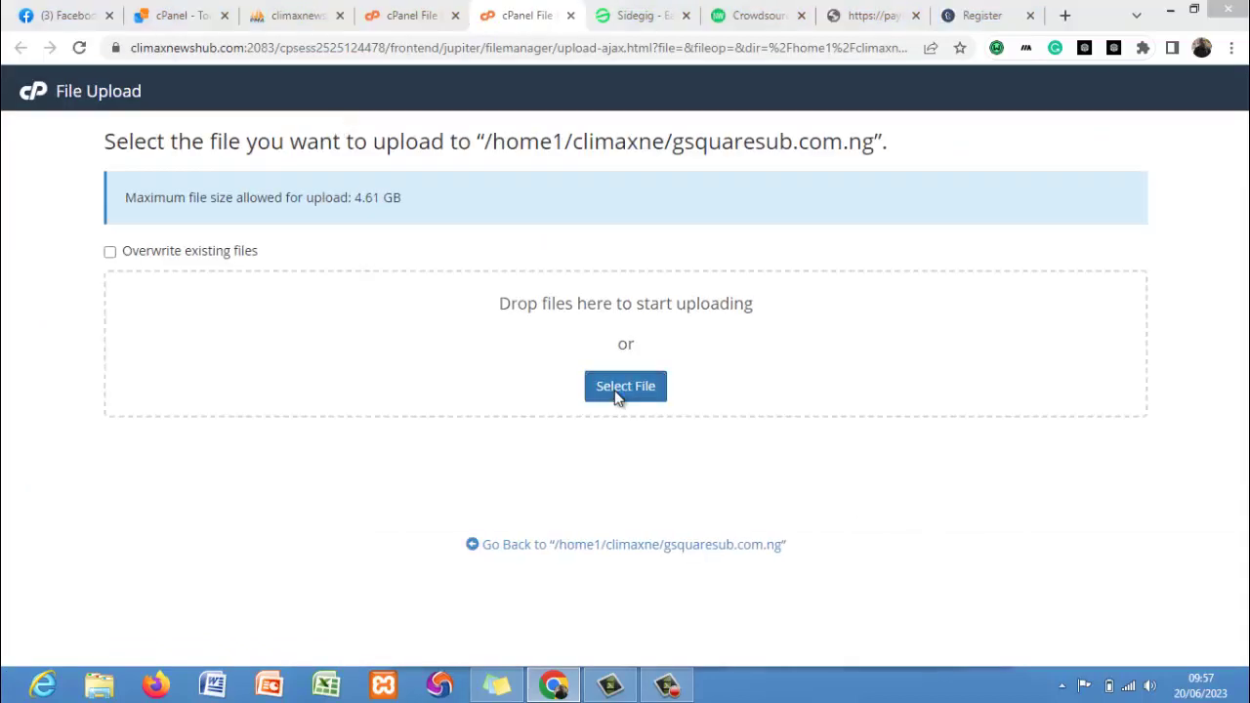
{"action": "left_click", "coordinate": [226, 152]}
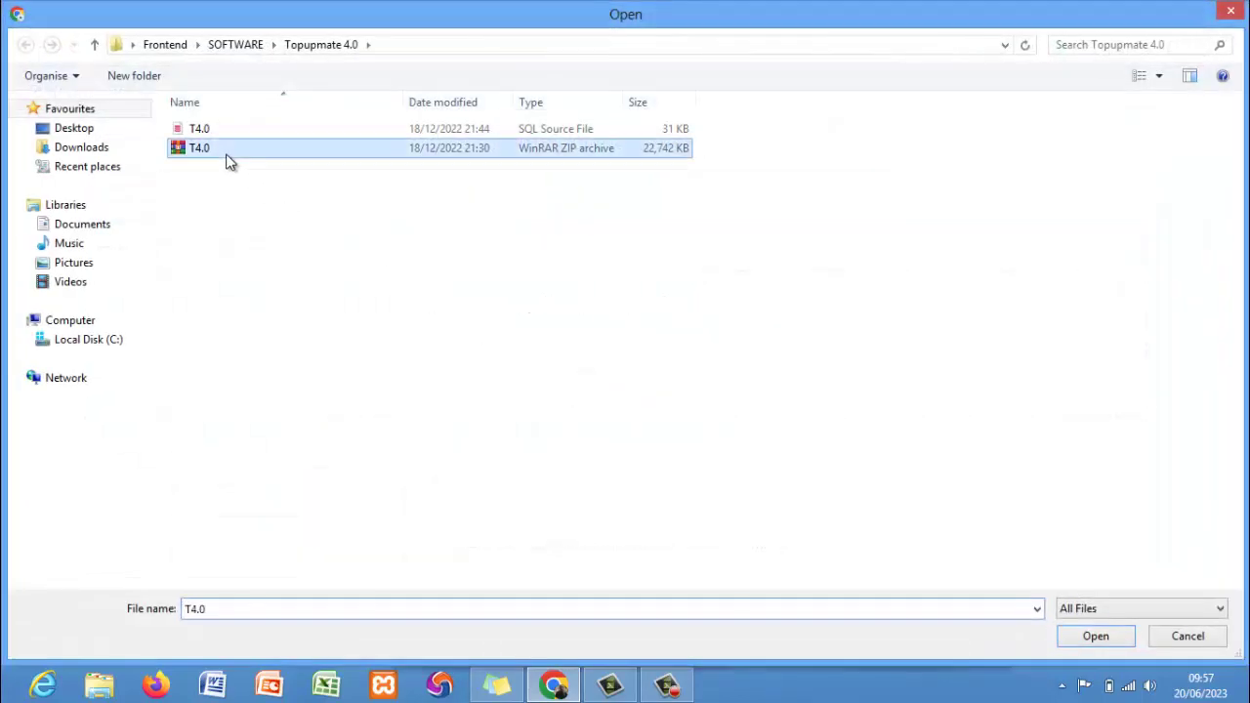
{"action": "double_click", "coordinate": [226, 154]}
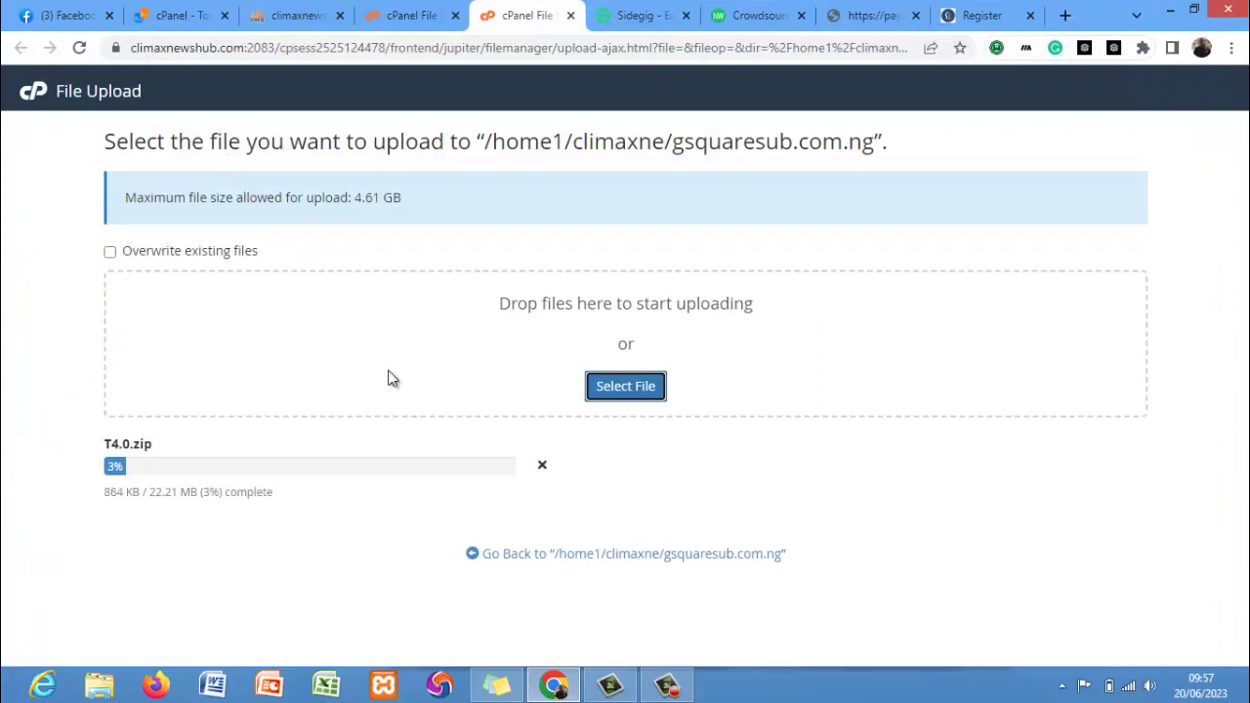
{"action": "left_click", "coordinate": [667, 685]}
{"action": "left_click", "coordinate": [1159, 606]}
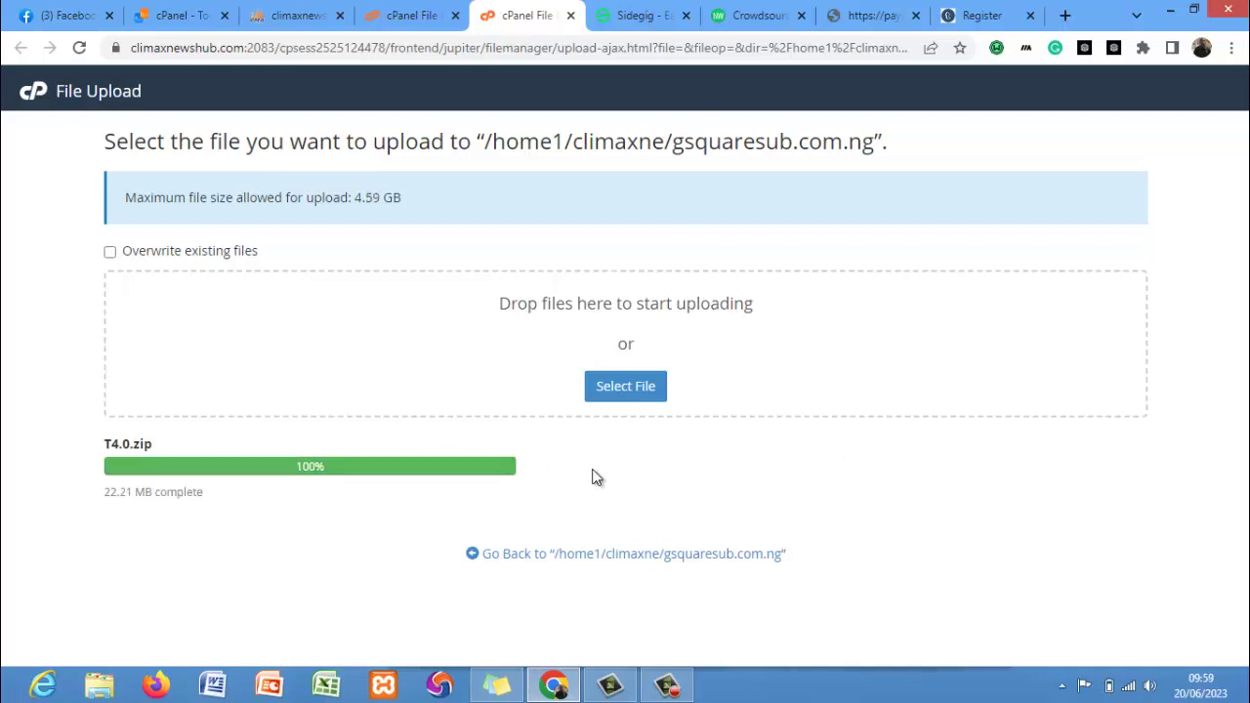
{"action": "left_click", "coordinate": [606, 554]}
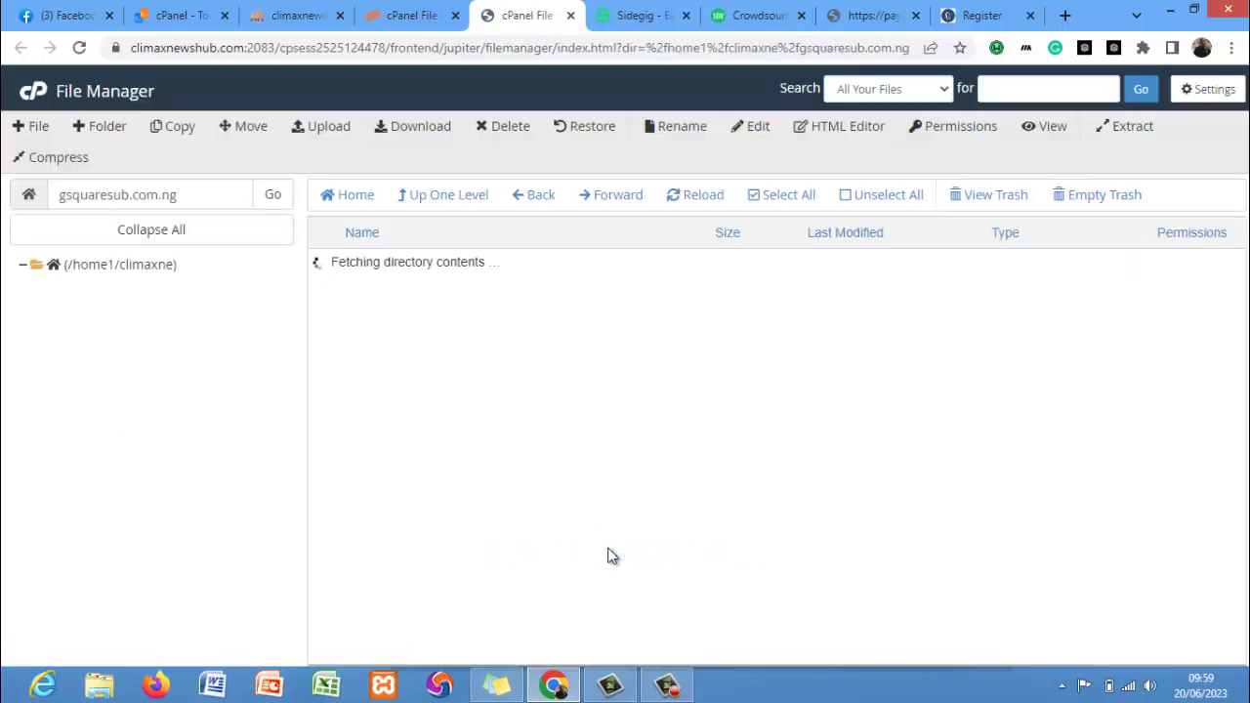
Extract T4.0.zip into the gsquaresub.com.ng folder.
{"action": "right_click", "coordinate": [448, 406]}
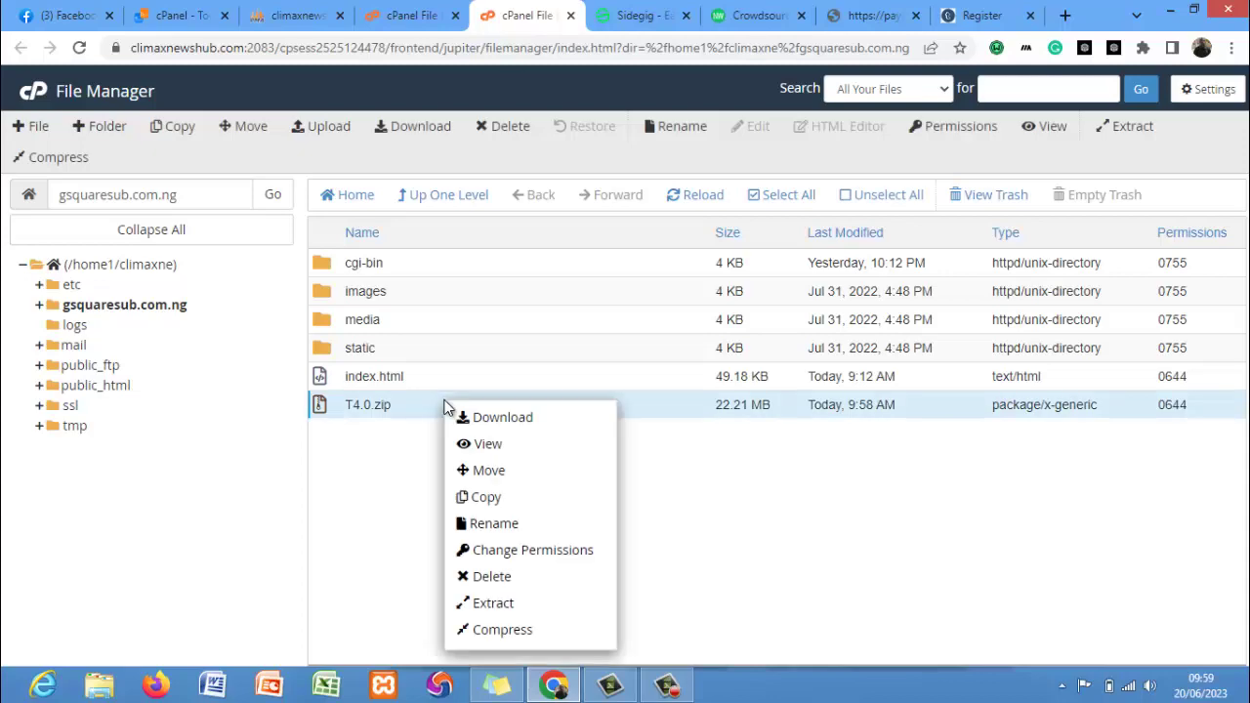
{"action": "left_click", "coordinate": [494, 603]}
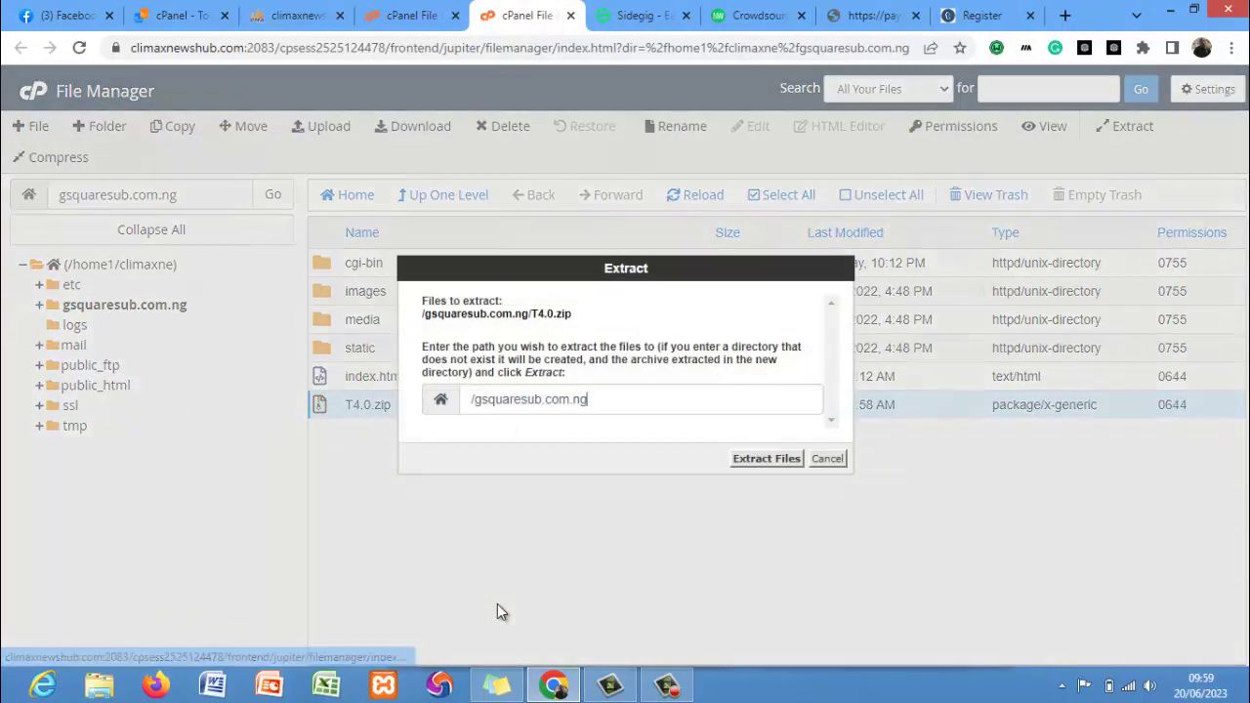
{"action": "left_click", "coordinate": [759, 461]}
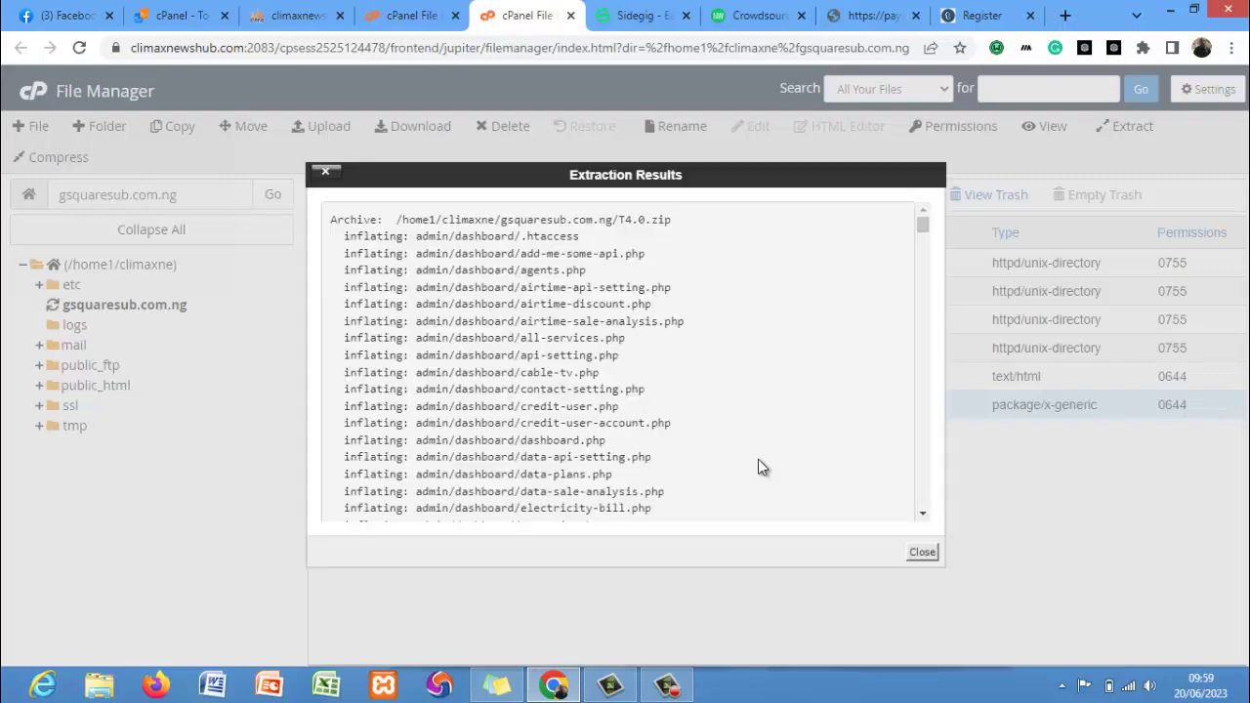
{"action": "left_click", "coordinate": [922, 552]}
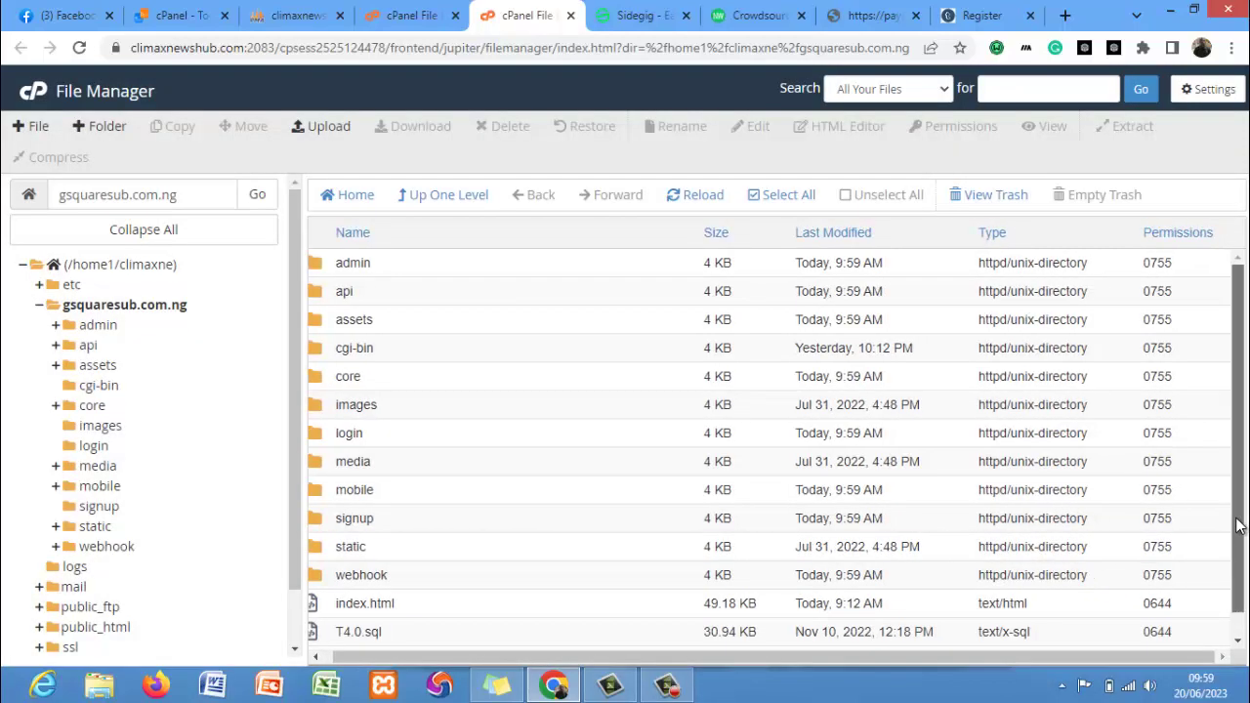
Move T4.0.sql and T4.0.zip to the trash.
{"action": "scroll", "coordinate": [1064, 625], "scroll_direction": "down", "scroll_amount": 1}
{"action": "left_click", "coordinate": [514, 607]}
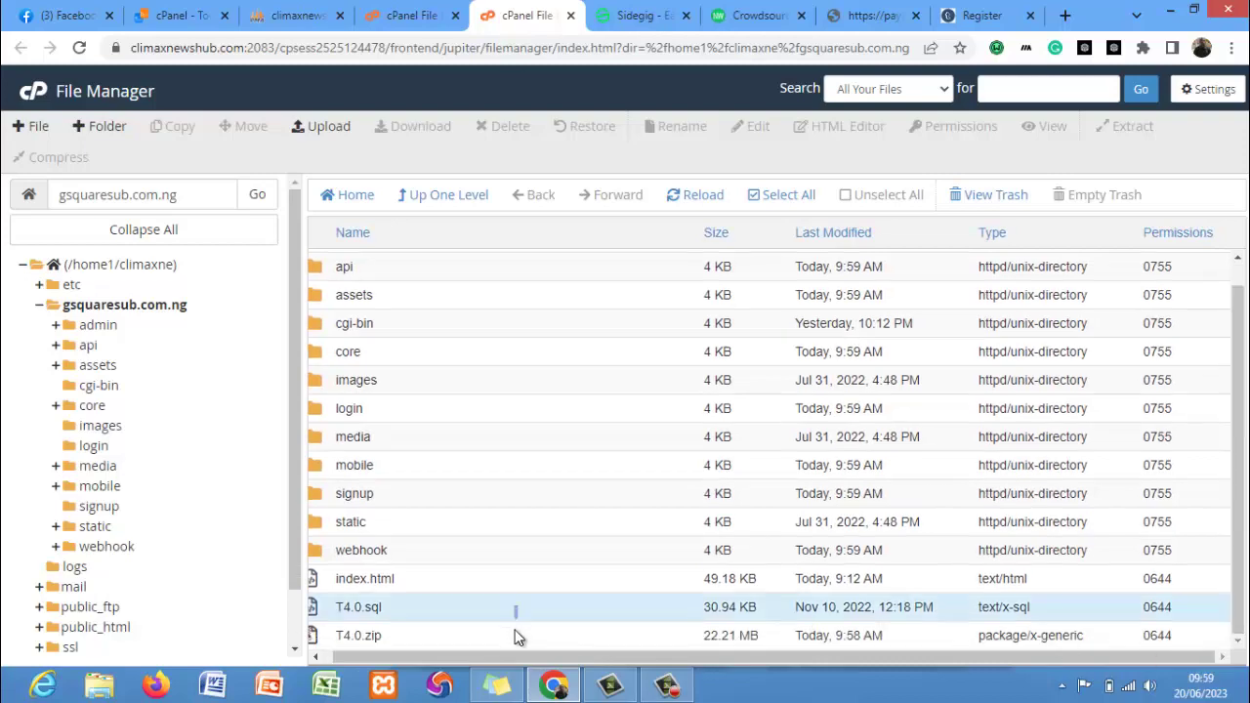
{"action": "left_click", "coordinate": [516, 635], "text": "ctrl"}
{"action": "key", "text": "Delete"}
{"action": "key", "text": "Return"}
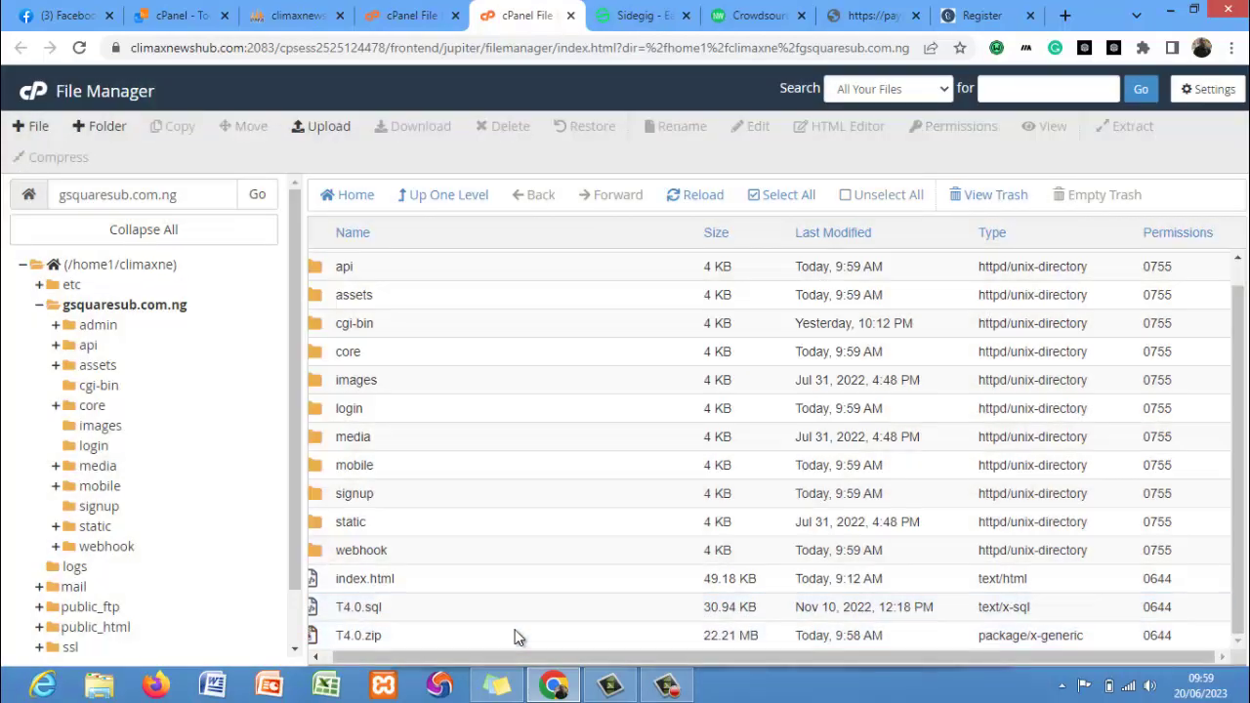
Permanently delete T4.0.sql and T4.0.zip from the trash folder.
{"action": "left_click", "coordinate": [983, 200]}
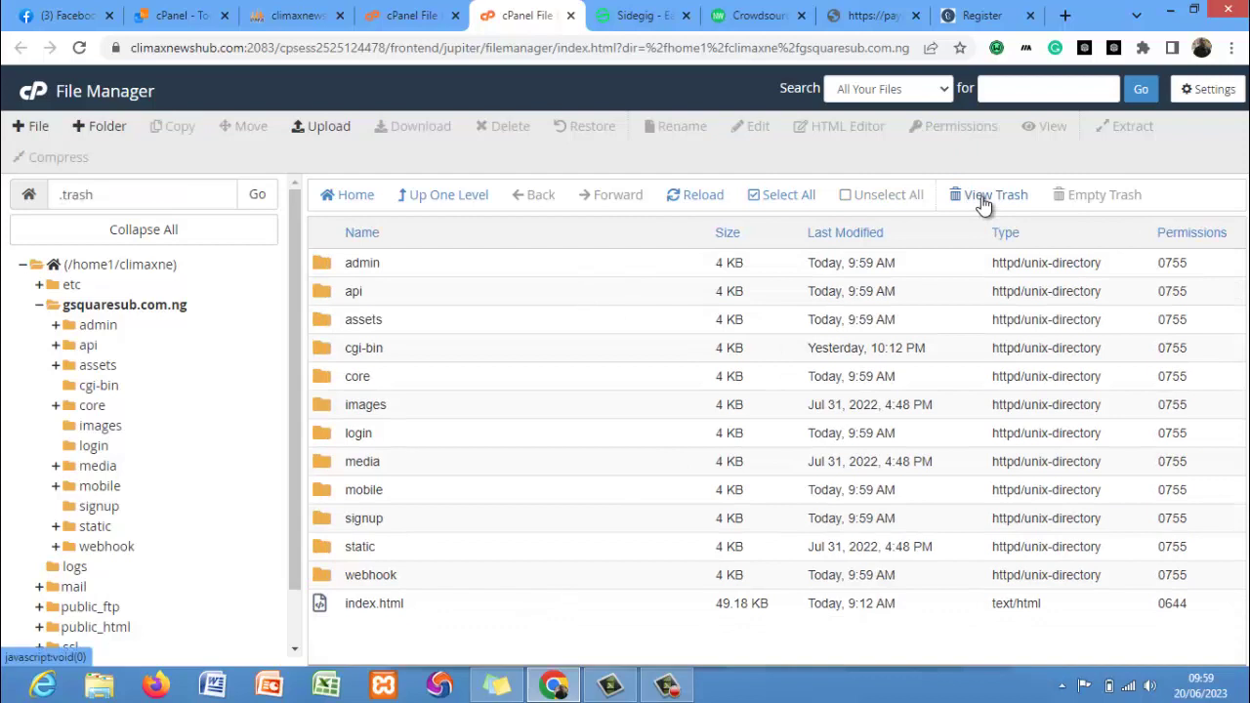
{"action": "left_click", "coordinate": [614, 257]}
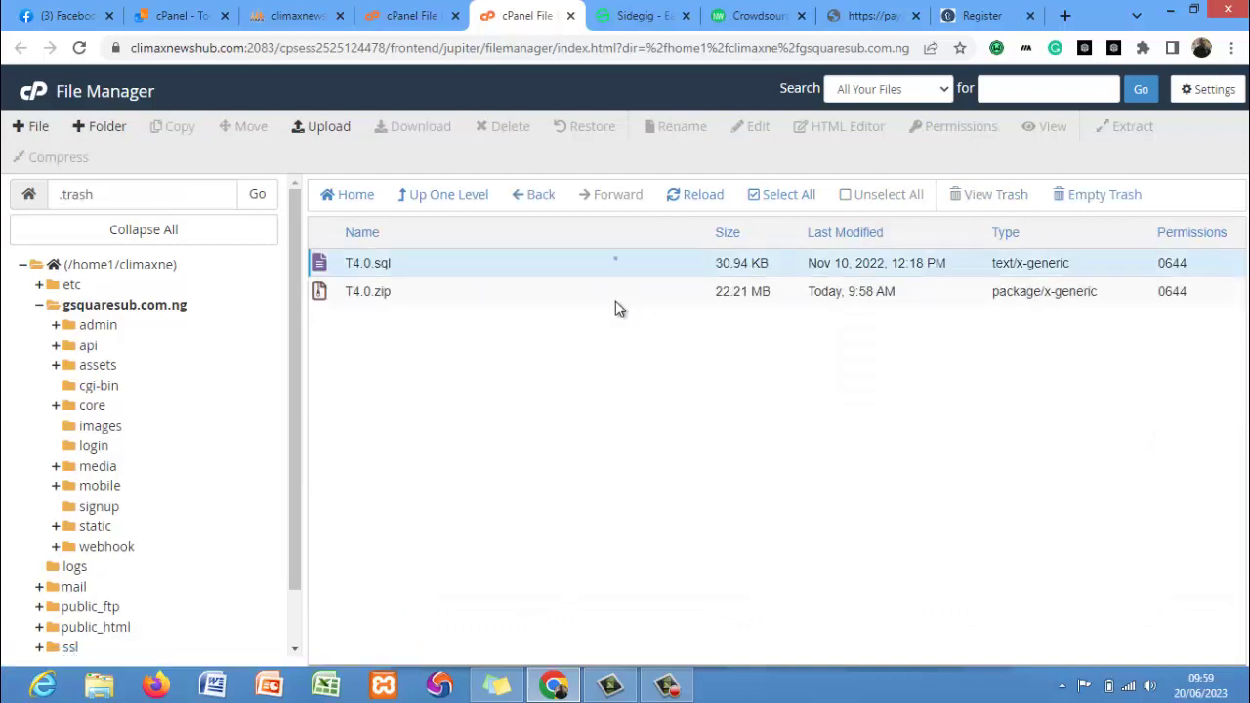
{"action": "left_click", "coordinate": [615, 301], "text": "ctrl"}
{"action": "key", "text": "Delete"}
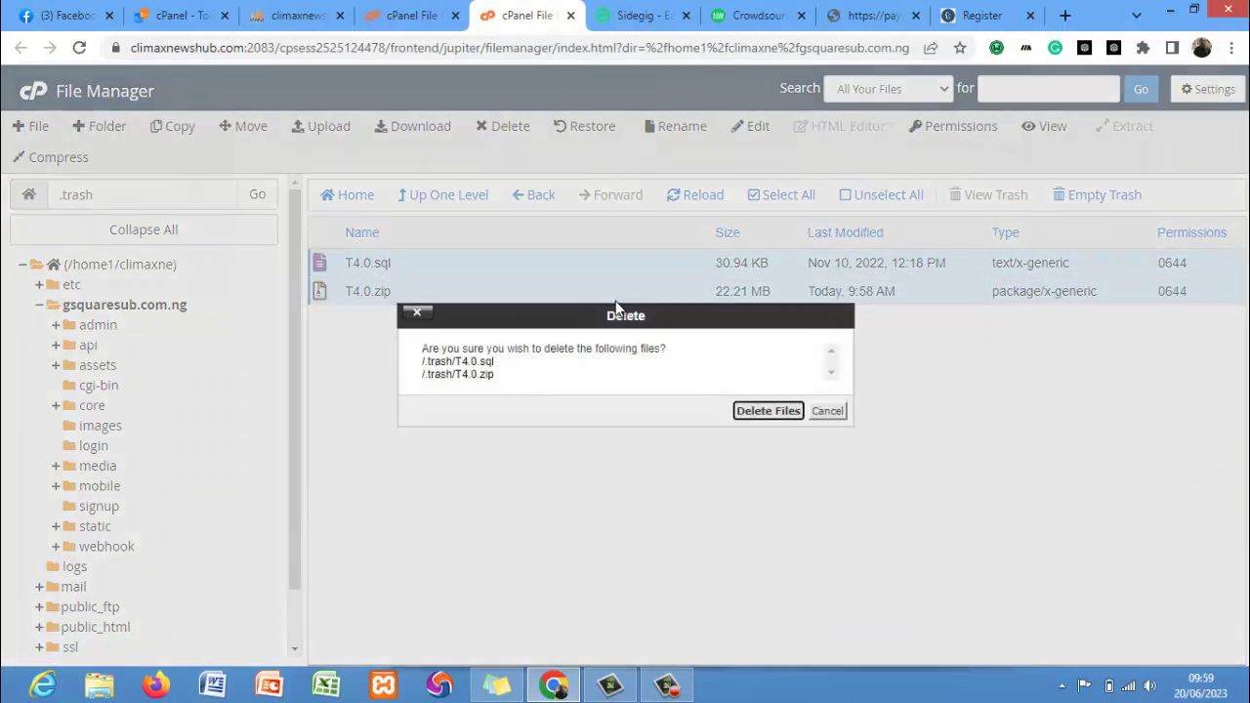
{"action": "key", "text": "Return"}
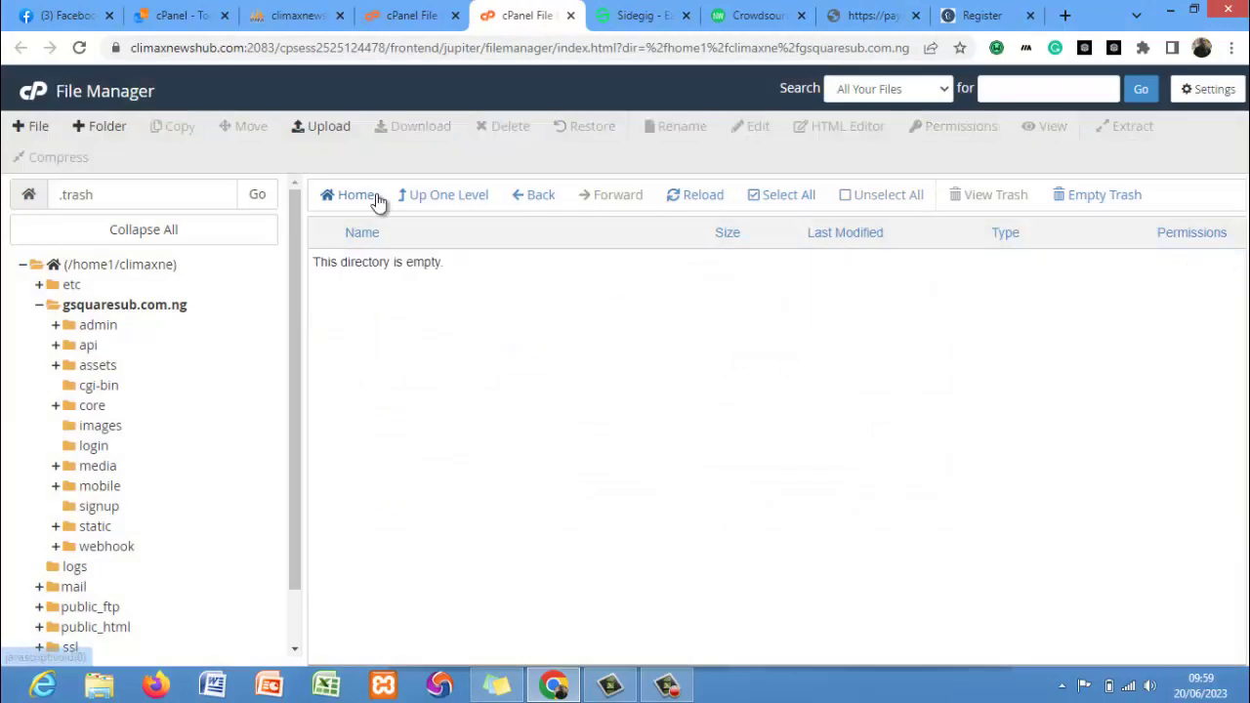
Navigate to gsquaresub.com.ng/core/Models and choose Edit on Model.php.
{"action": "left_click", "coordinate": [159, 306]}
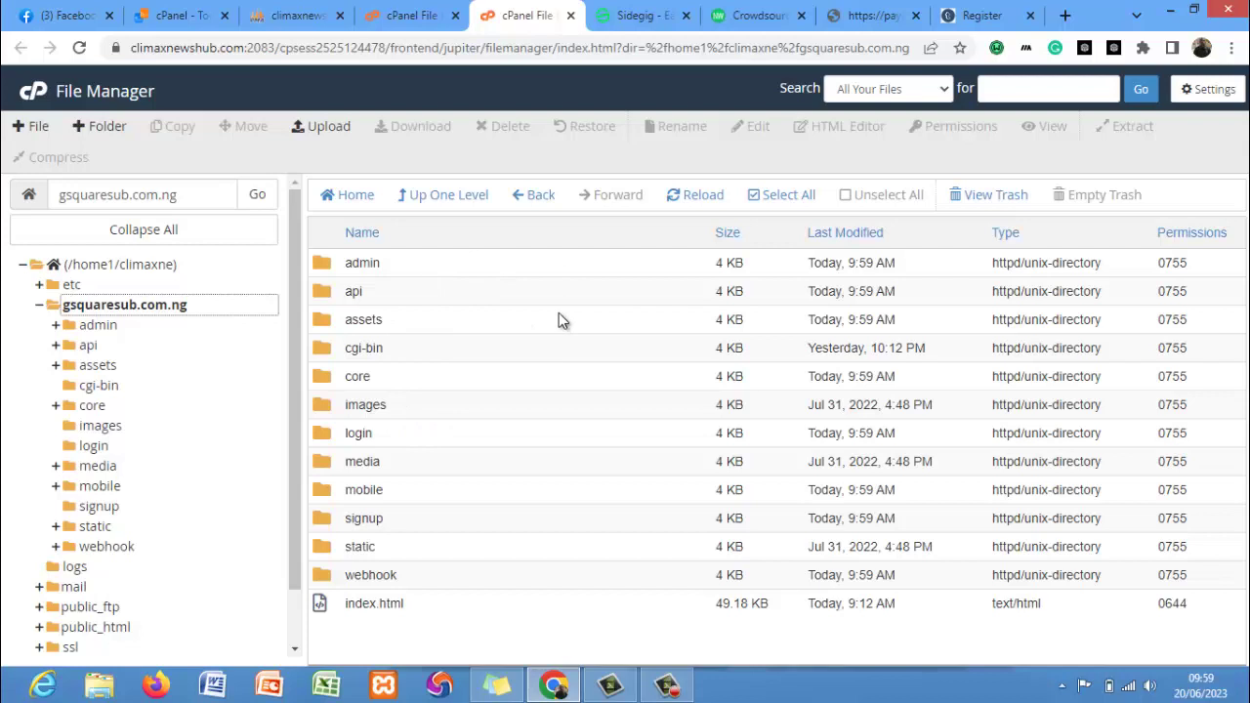
{"action": "double_click", "coordinate": [517, 377]}
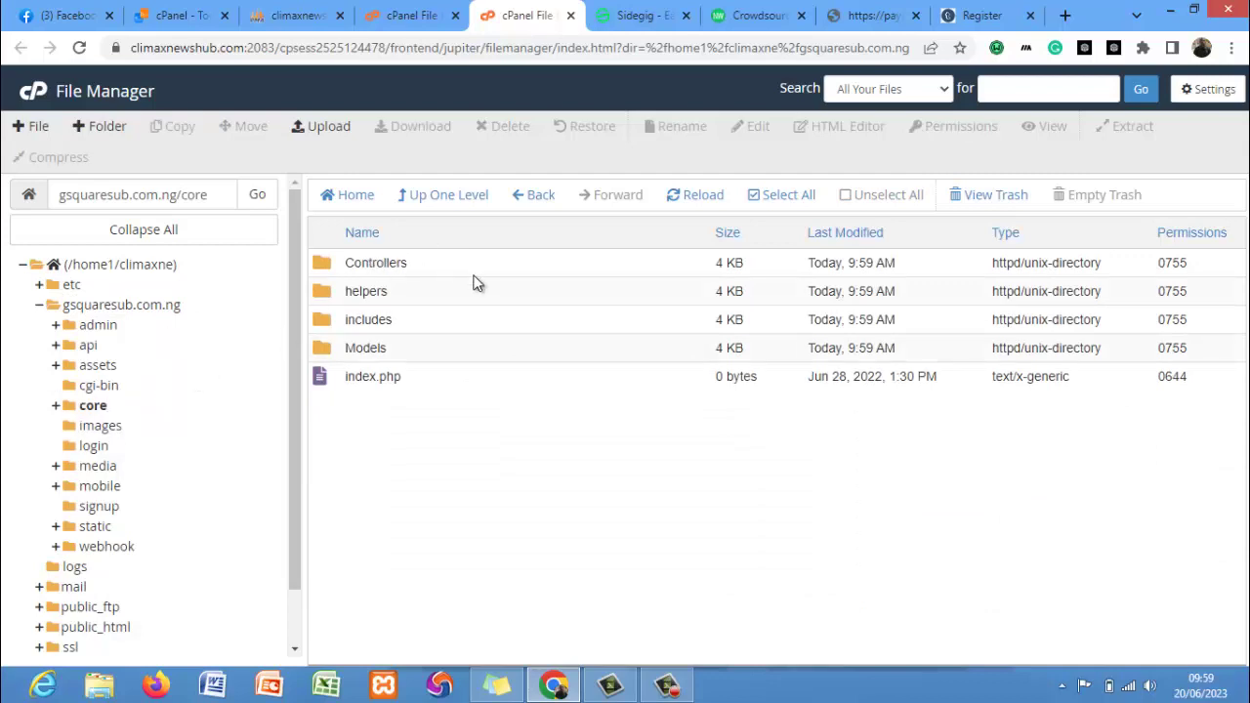
{"action": "double_click", "coordinate": [446, 352]}
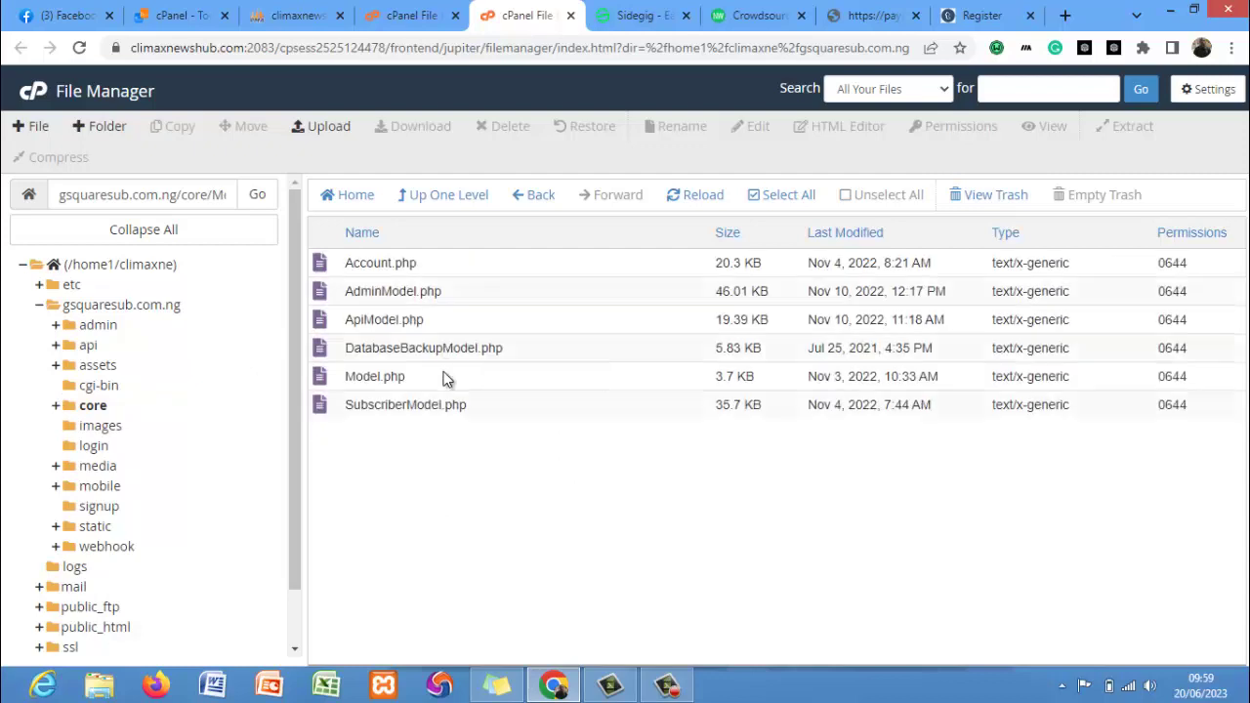
{"action": "right_click", "coordinate": [444, 378]}
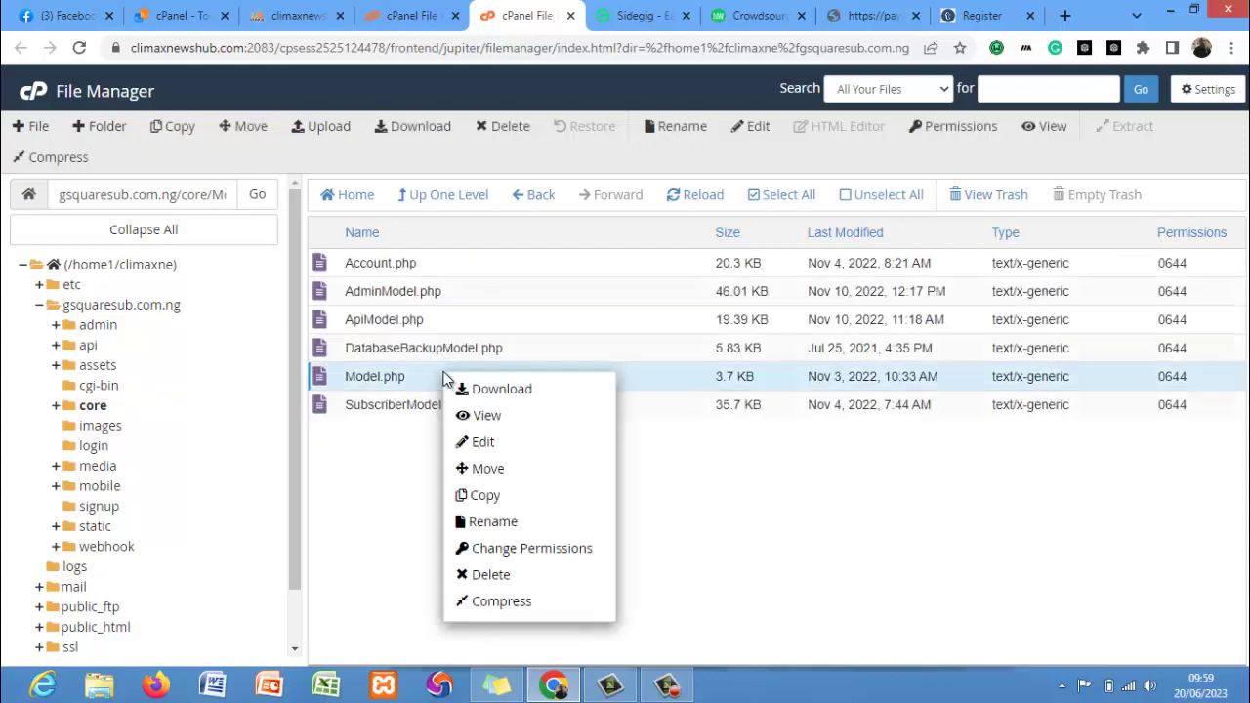
{"action": "left_click", "coordinate": [480, 444]}
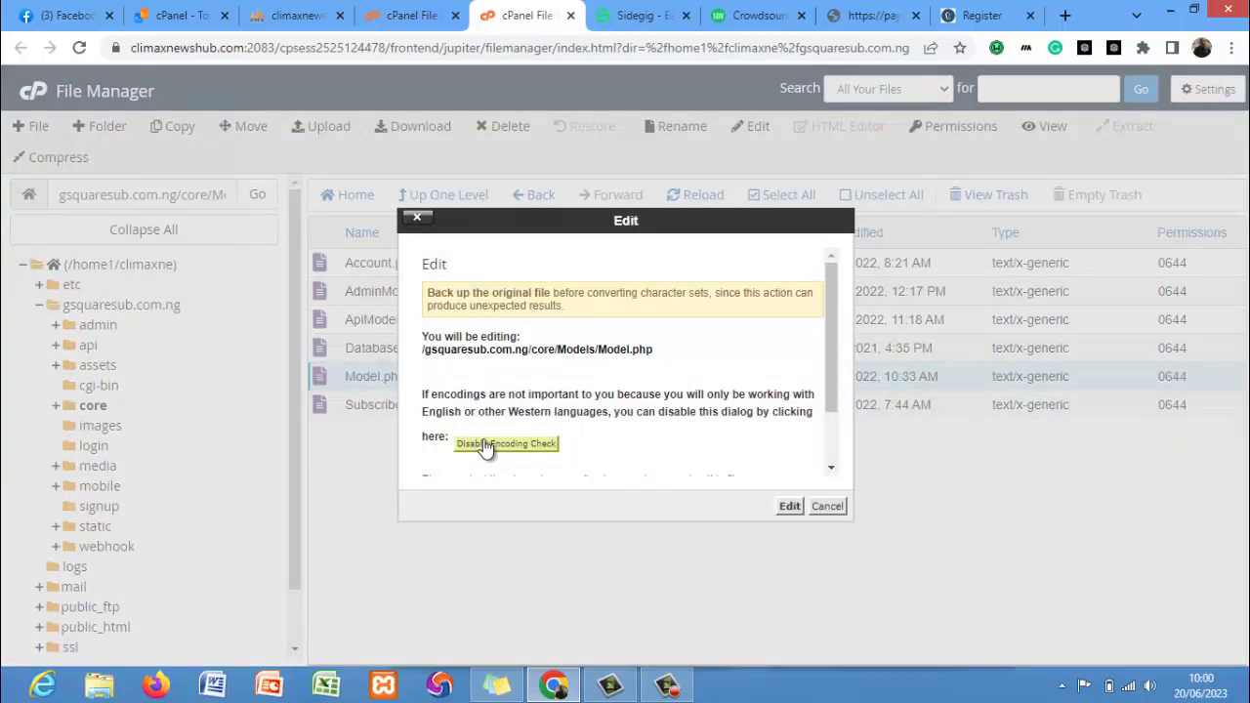
Open Model.php in the editor and set the database name and username to climaxne_portal.
{"action": "left_click", "coordinate": [789, 507]}
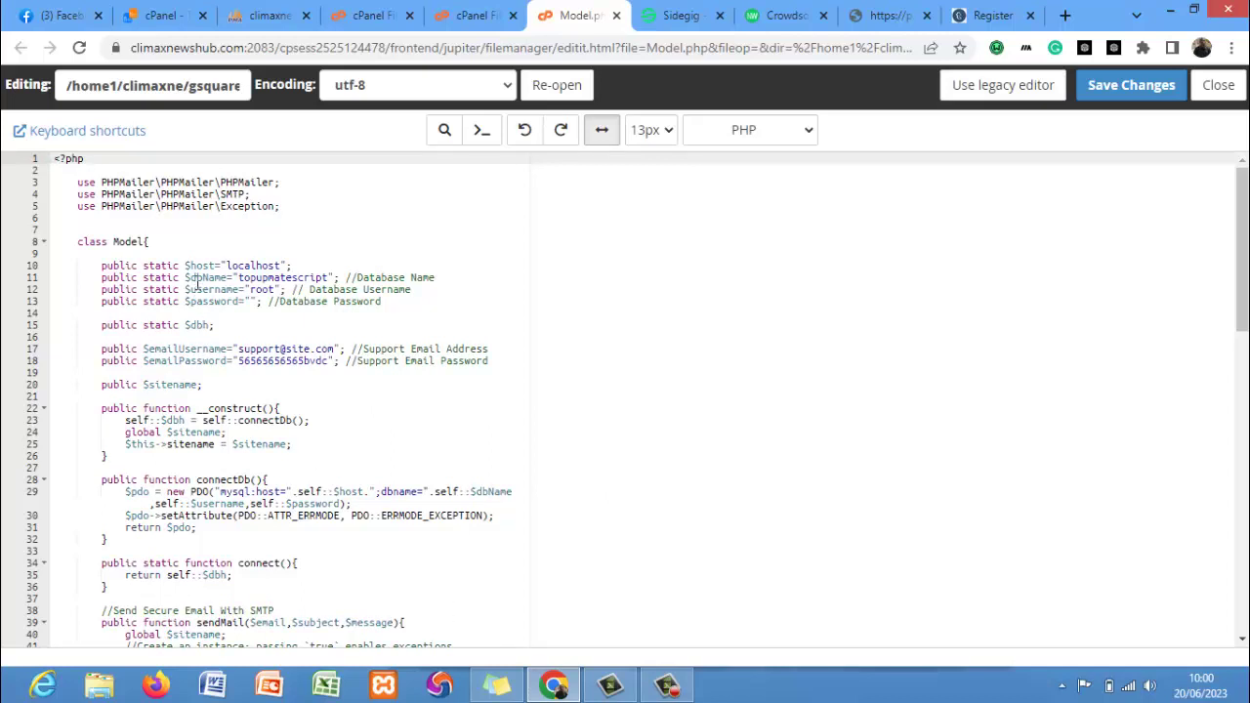
{"action": "left_click", "coordinate": [496, 686]}
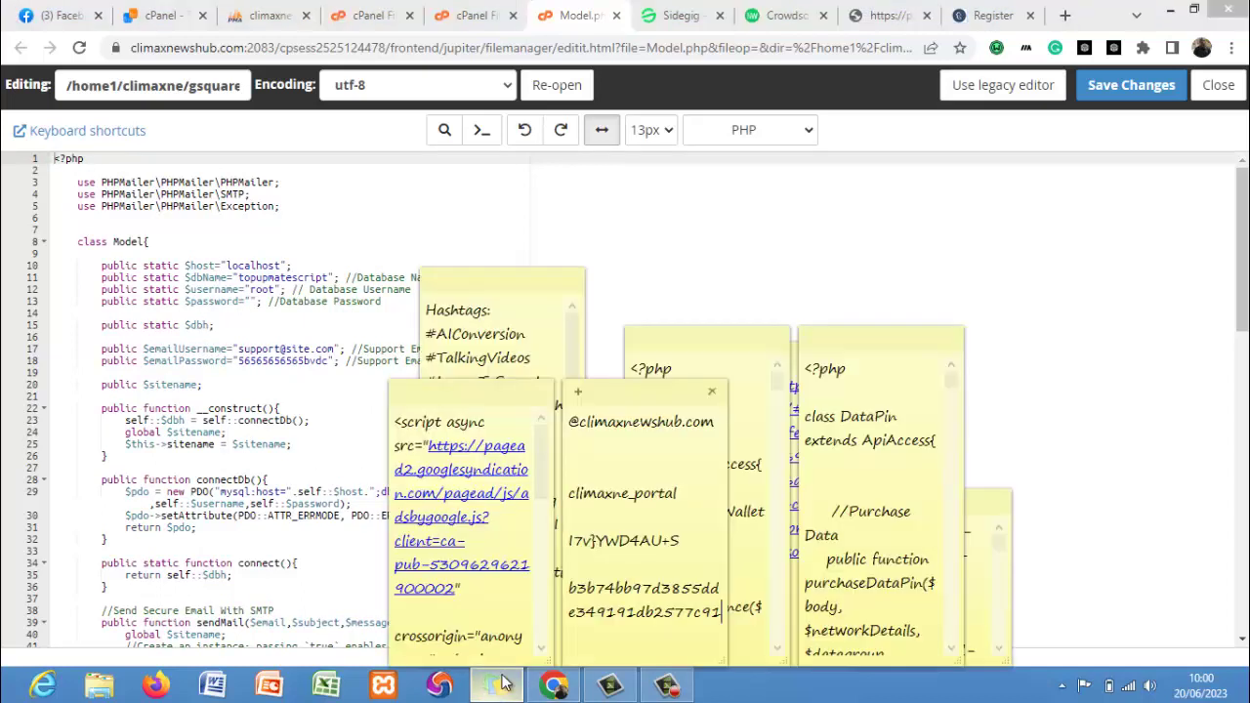
{"action": "left_click_drag", "start_coordinate": [683, 494], "coordinate": [563, 491]}
{"action": "key", "text": "ctrl+c"}
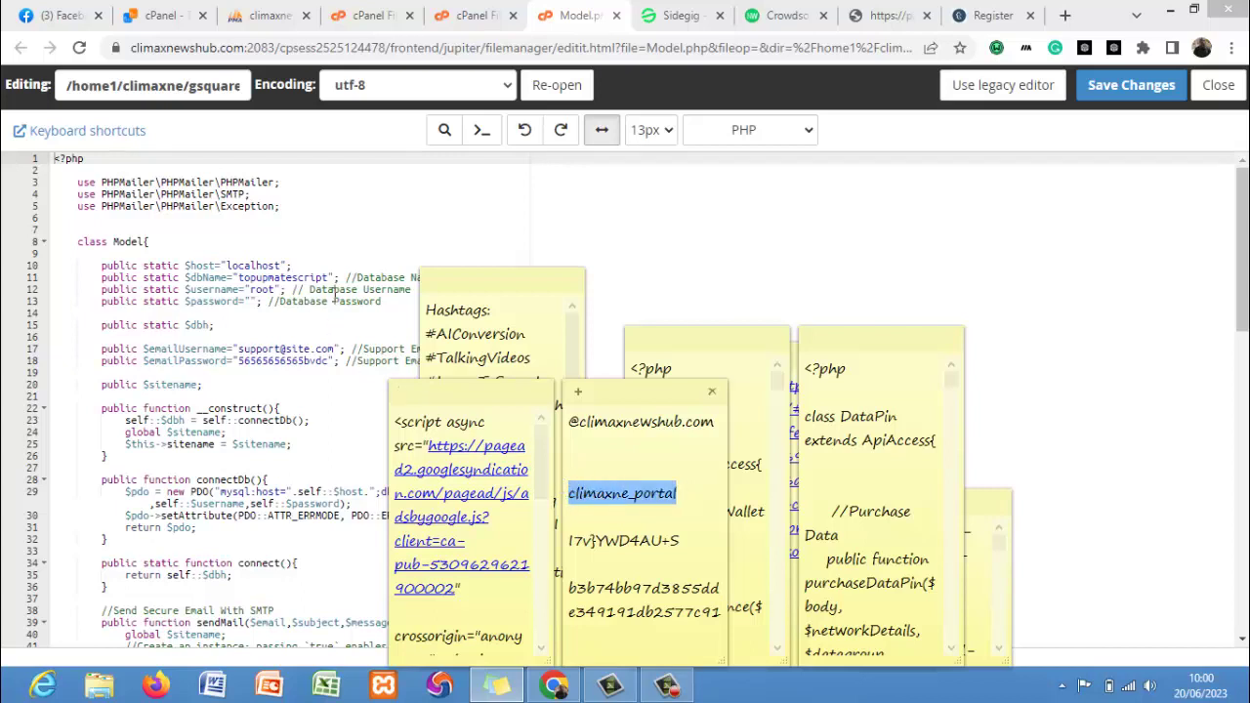
{"action": "left_click", "coordinate": [328, 277]}
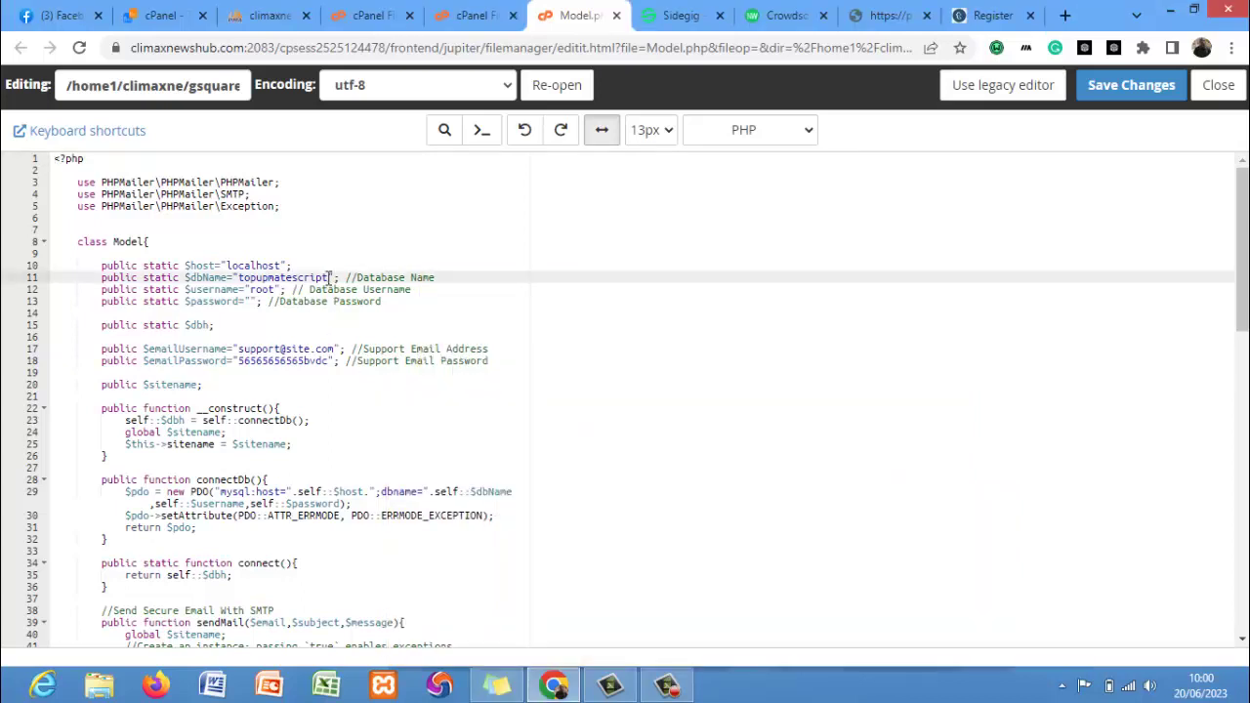
{"action": "key", "text": "BackSpace"}
{"action": "key", "text": "BackSpace"}
{"action": "key", "text": "BackSpace"}
{"action": "key", "text": "BackSpace"}
{"action": "key", "text": "BackSpace"}
{"action": "key", "text": "BackSpace"}
{"action": "key", "text": "BackSpace"}
{"action": "key", "text": "BackSpace"}
{"action": "key", "text": "BackSpace"}
{"action": "key", "text": "BackSpace"}
{"action": "key", "text": "BackSpace"}
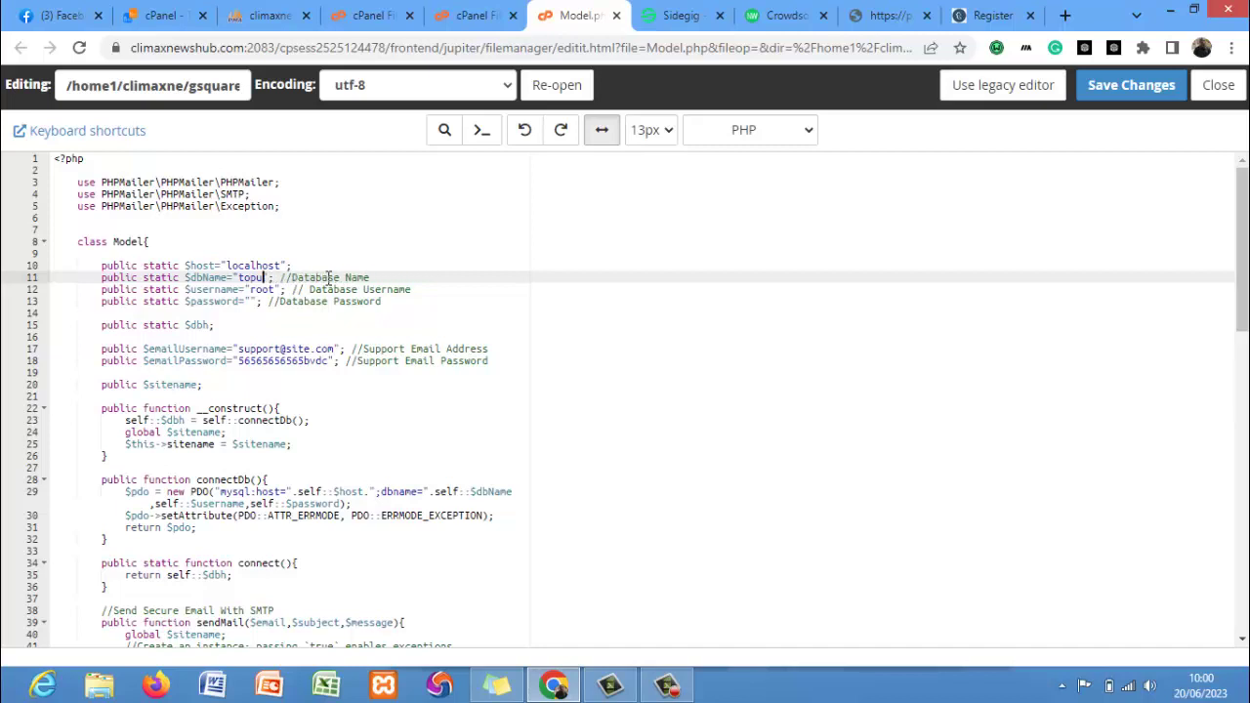
{"action": "key", "text": "BackSpace"}
{"action": "key", "text": "BackSpace"}
{"action": "key", "text": "BackSpace"}
{"action": "key", "text": "BackSpace"}
{"action": "key", "text": "ctrl+v"}
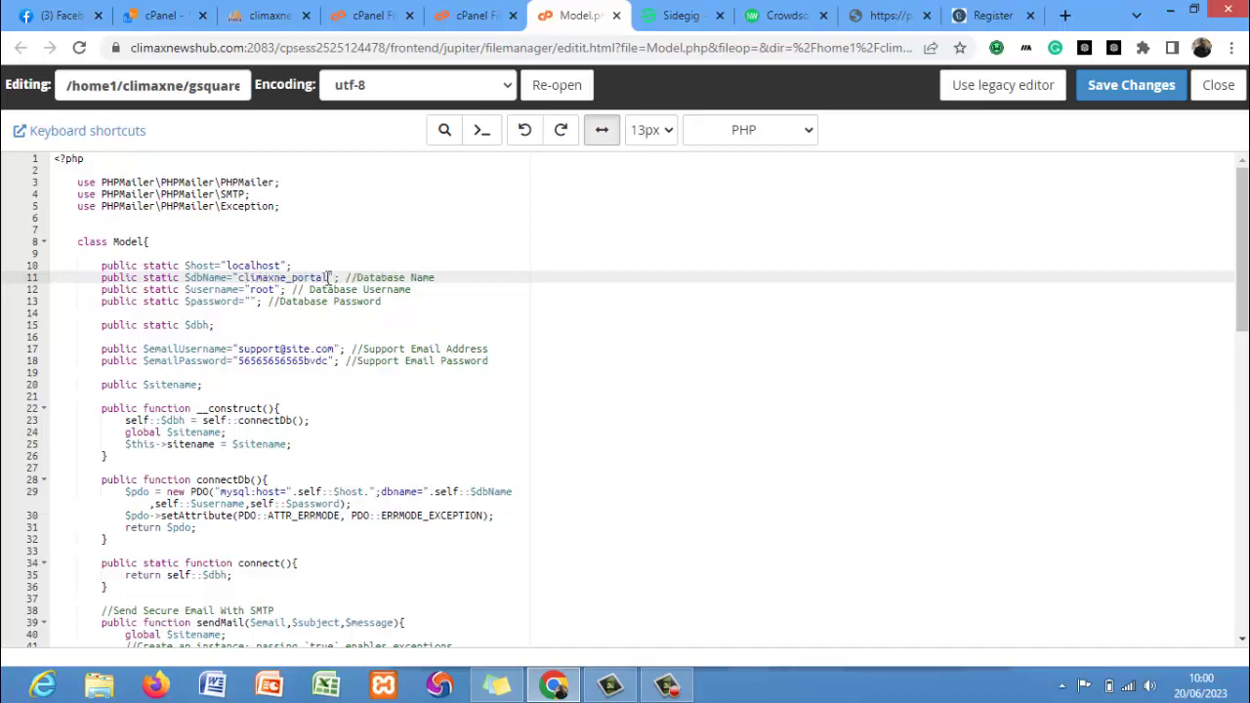
{"action": "left_click", "coordinate": [268, 289]}
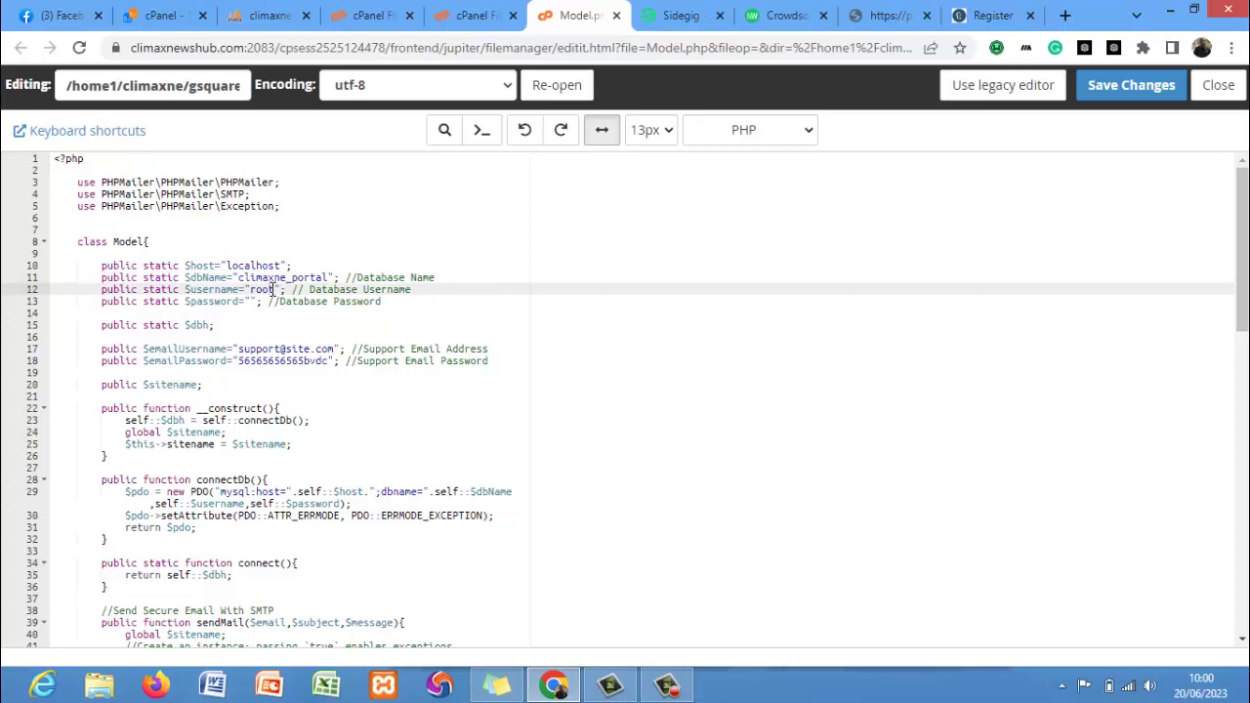
{"action": "key", "text": "BackSpace"}
{"action": "key", "text": "BackSpace"}
{"action": "key", "text": "BackSpace"}
{"action": "key", "text": "BackSpace"}
{"action": "key", "text": "ctrl+v"}
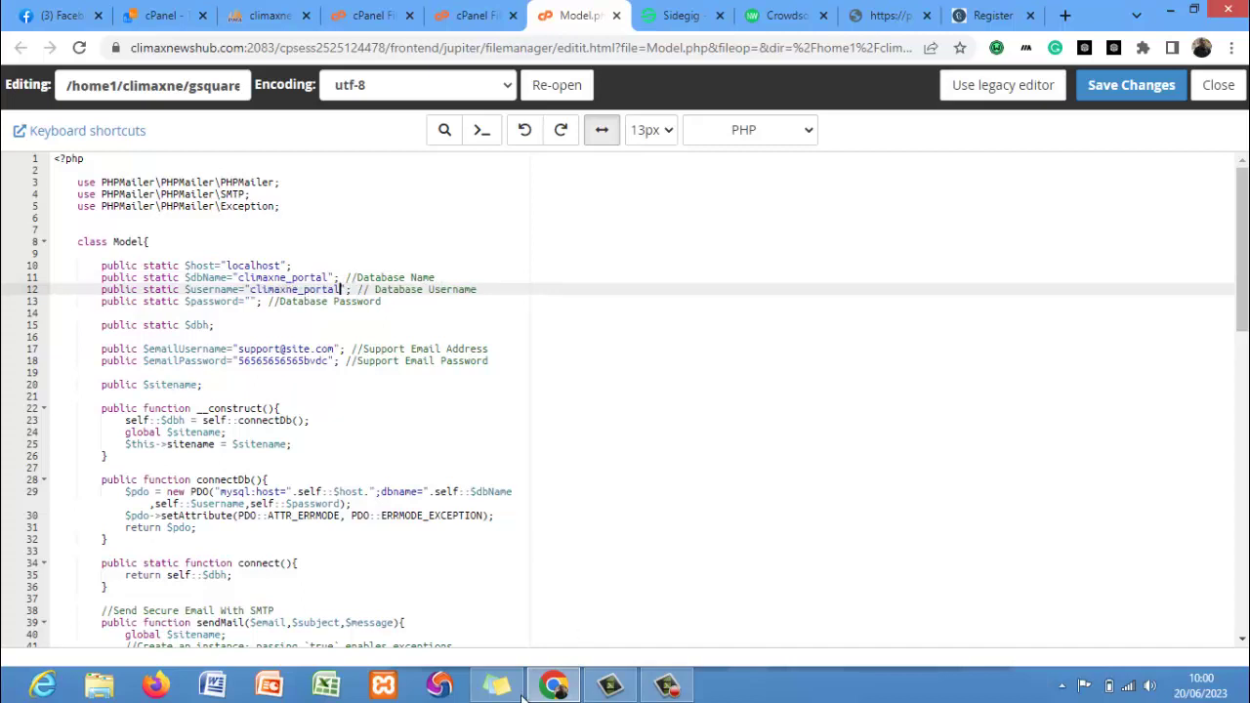
Paste the saved database password from Sticky Notes into Model.php's password value.
{"action": "left_click", "coordinate": [520, 691]}
{"action": "left_click", "coordinate": [680, 542]}
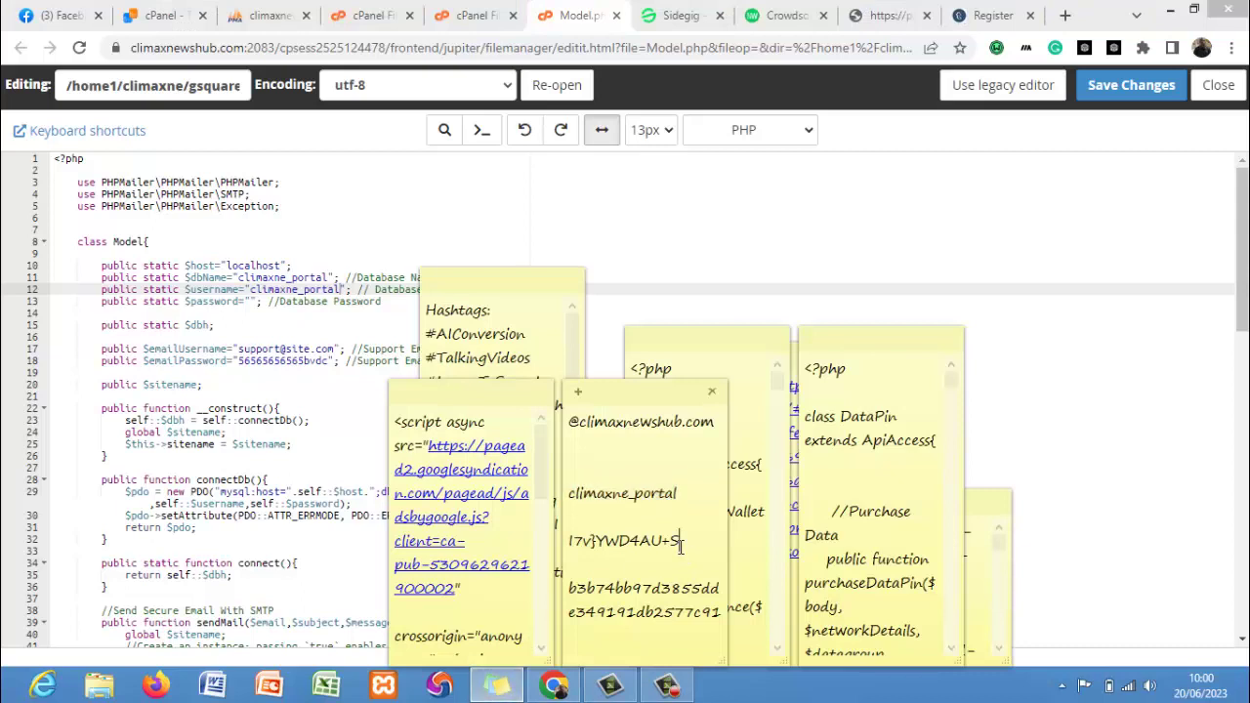
{"action": "left_click_drag", "start_coordinate": [681, 544], "coordinate": [573, 552]}
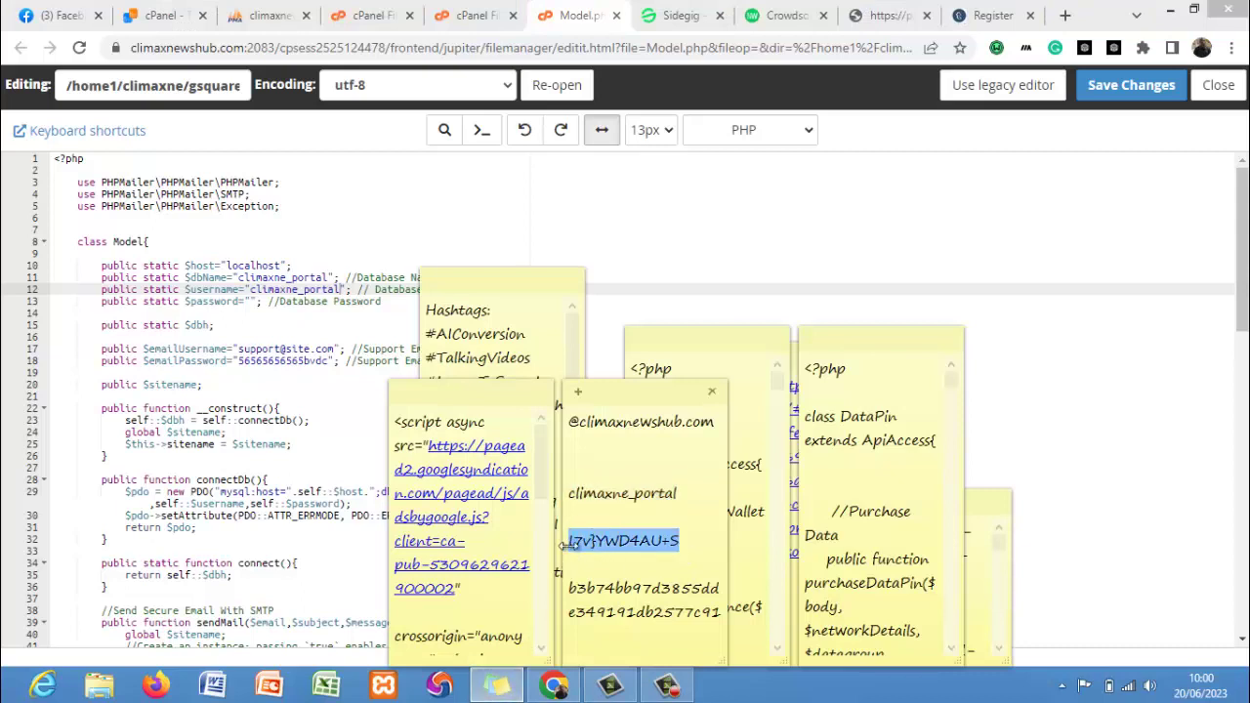
{"action": "left_click", "coordinate": [252, 301]}
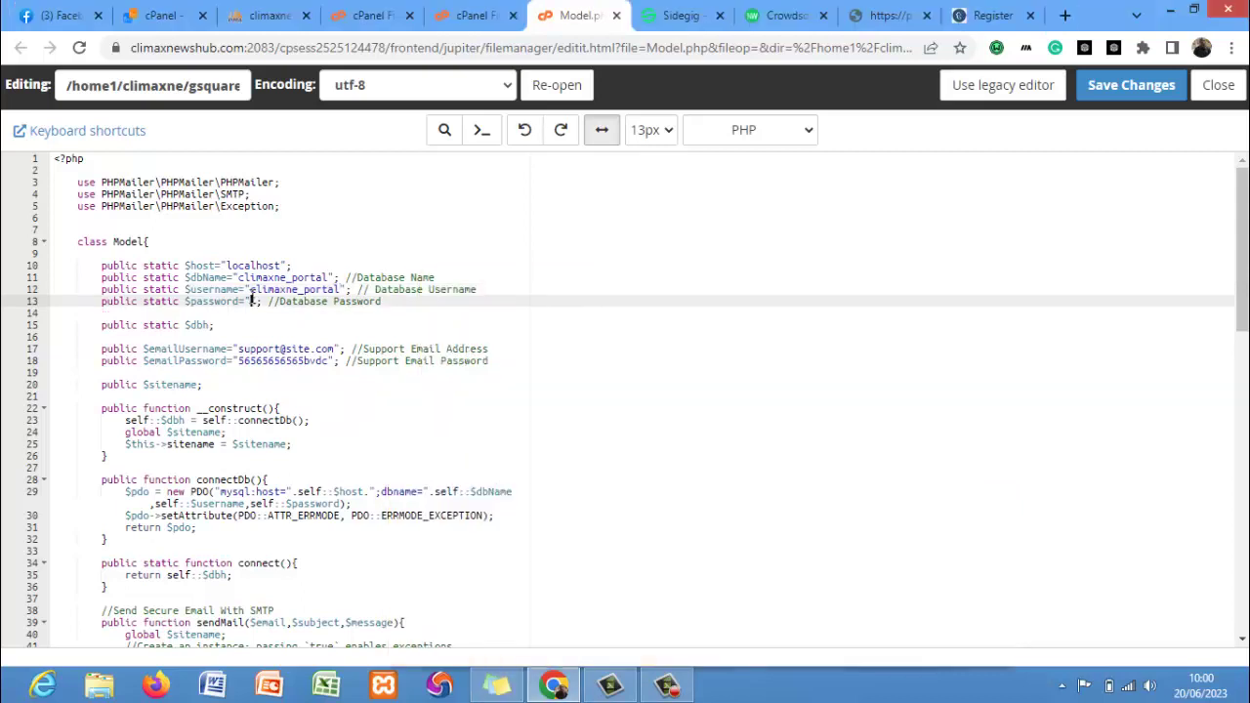
{"action": "key", "text": "ctrl+v"}
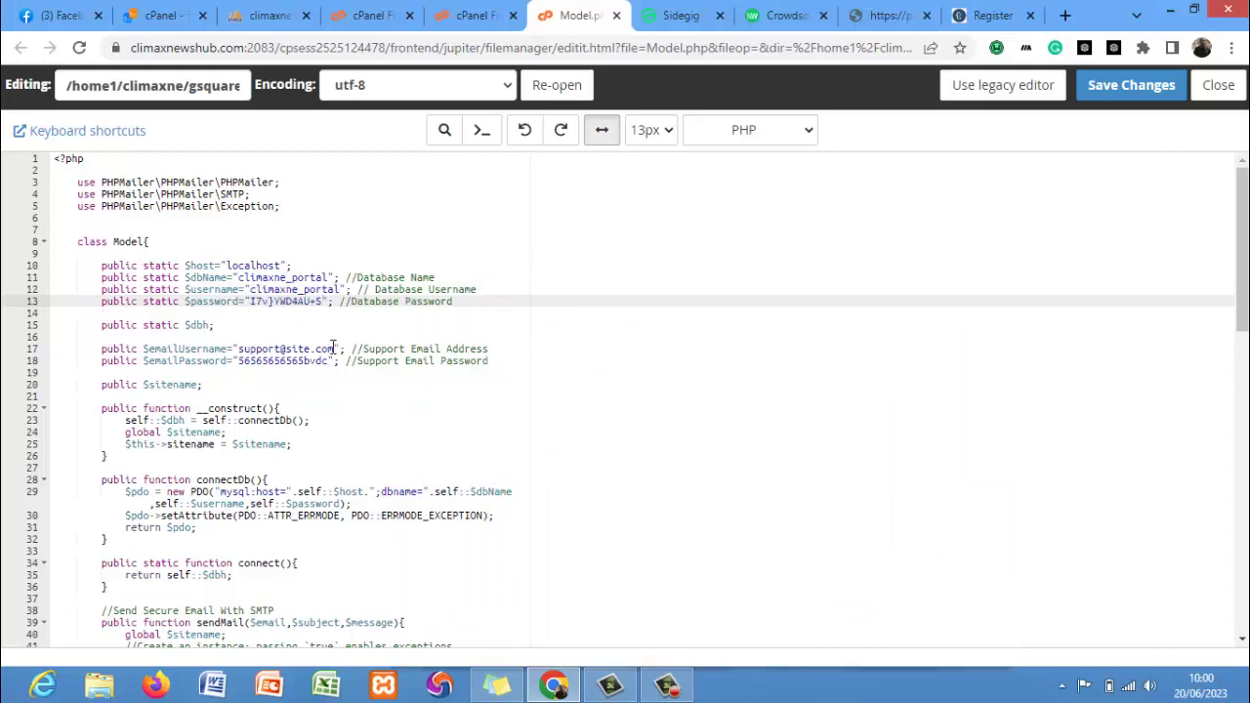
Update the support e-mail domain and password, then save Model.php.
{"action": "left_click", "coordinate": [496, 685]}
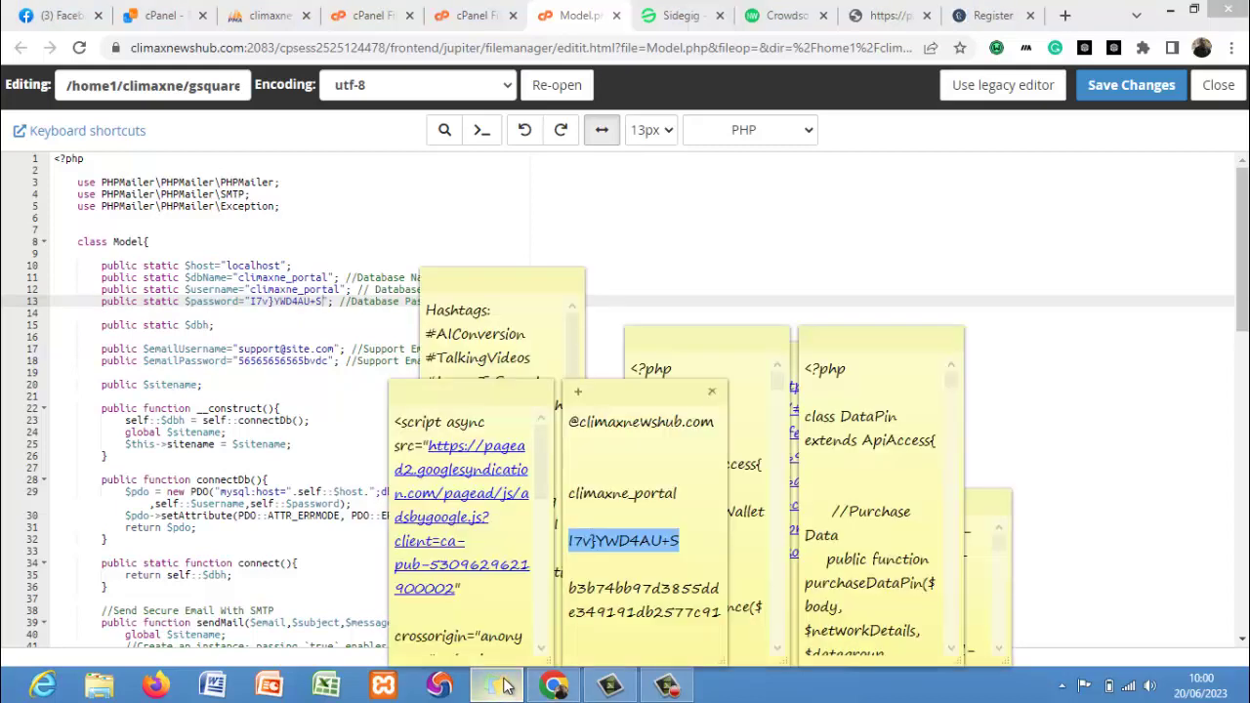
{"action": "left_click_drag", "start_coordinate": [717, 418], "coordinate": [569, 426]}
{"action": "key", "text": "ctrl+c"}
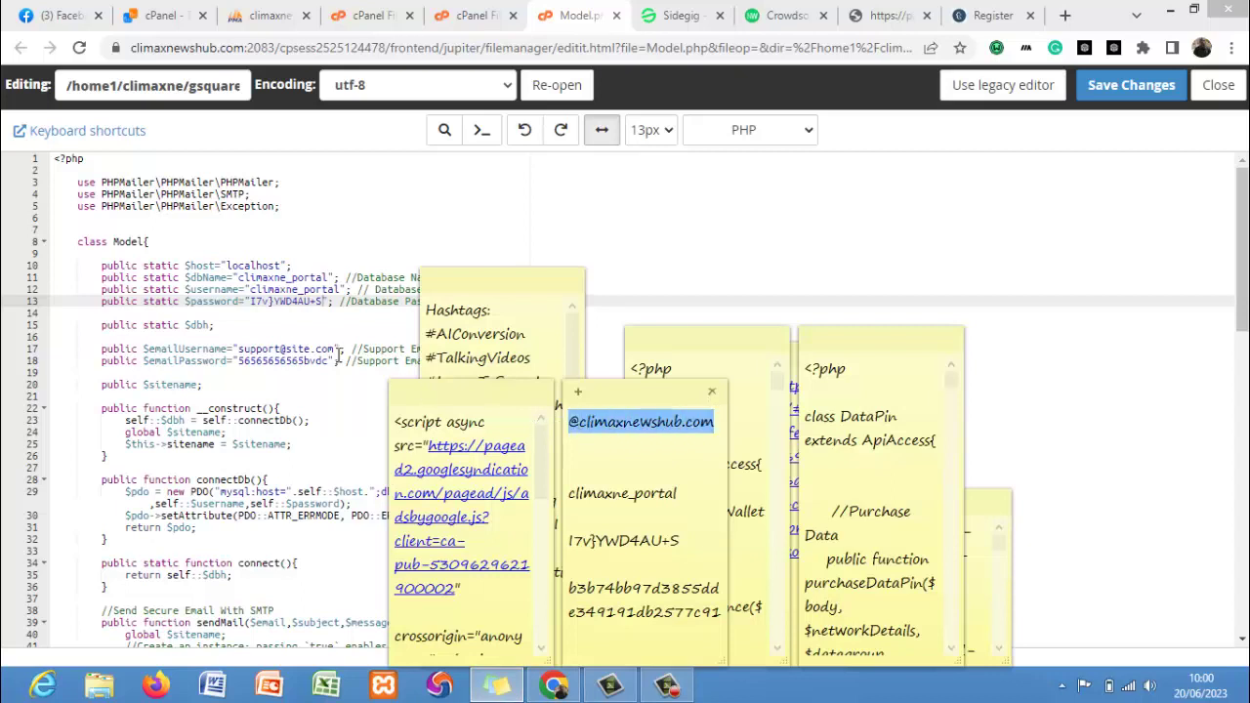
{"action": "left_click", "coordinate": [337, 352]}
{"action": "key", "text": "BackSpace"}
{"action": "key", "text": "BackSpace"}
{"action": "key", "text": "BackSpace"}
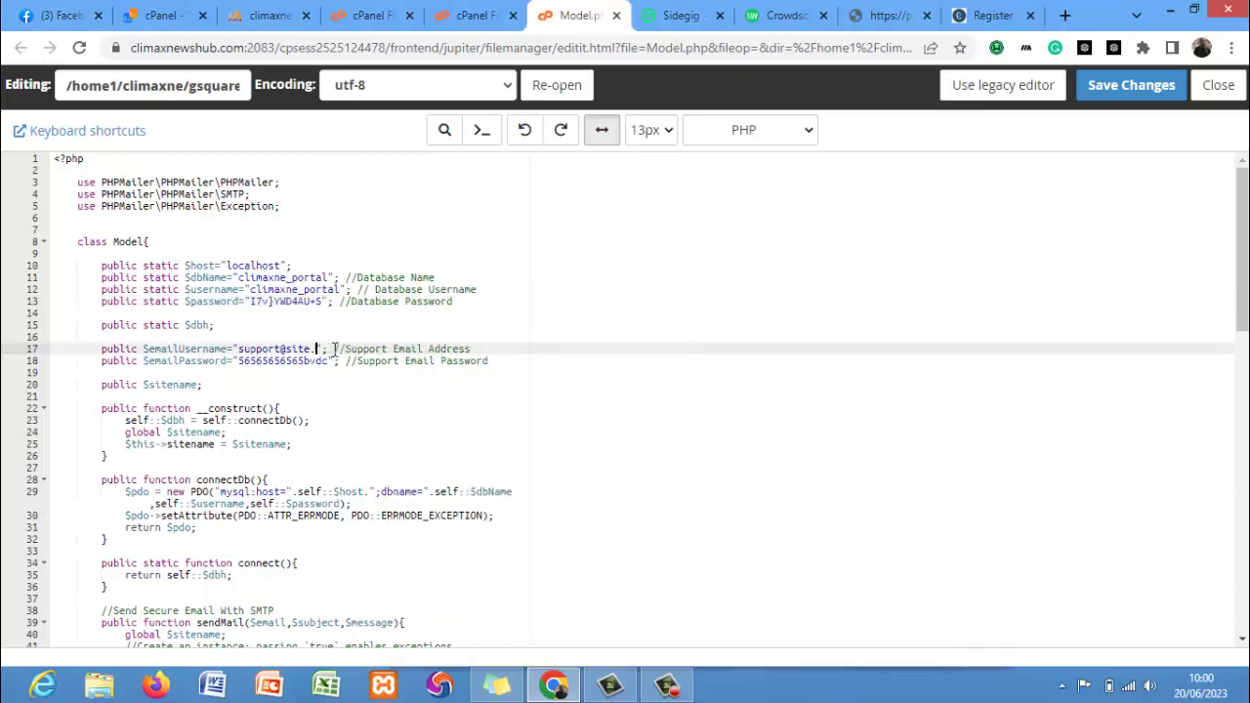
{"action": "key", "text": "BackSpace"}
{"action": "key", "text": "BackSpace"}
{"action": "key", "text": "BackSpace"}
{"action": "key", "text": "BackSpace"}
{"action": "key", "text": "BackSpace"}
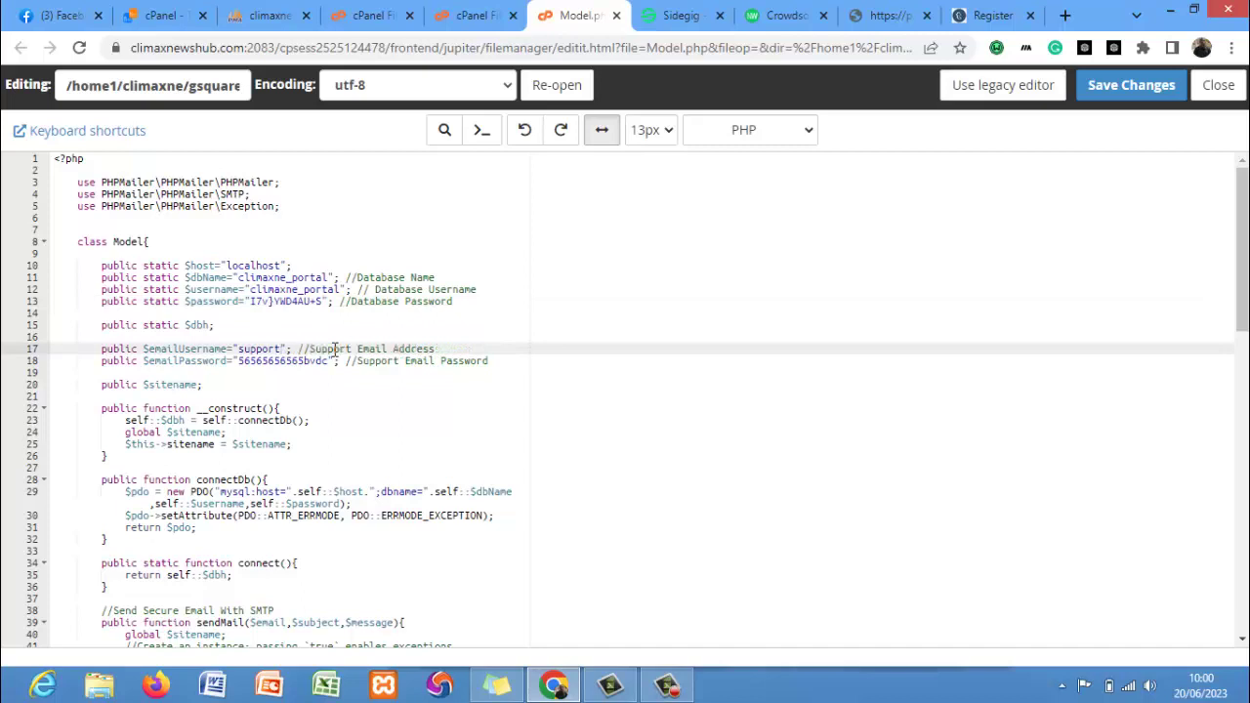
{"action": "key", "text": "ctrl+v"}
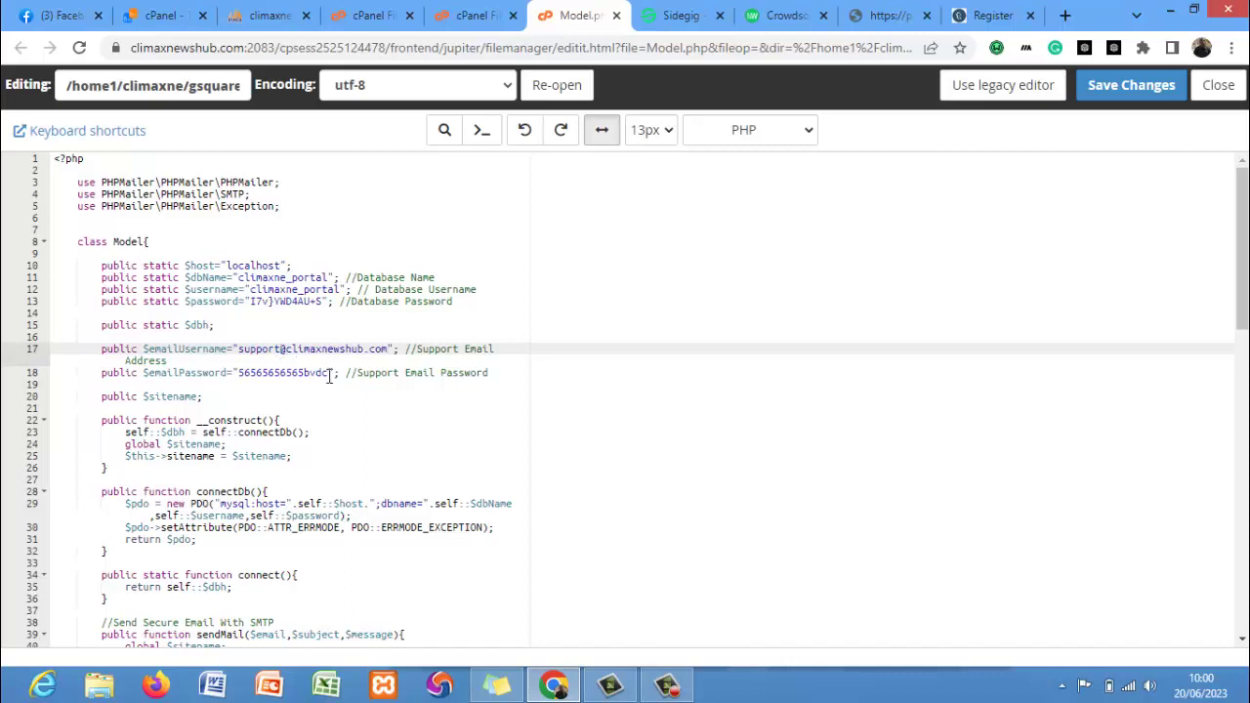
{"action": "left_click_drag", "start_coordinate": [329, 373], "coordinate": [239, 375]}
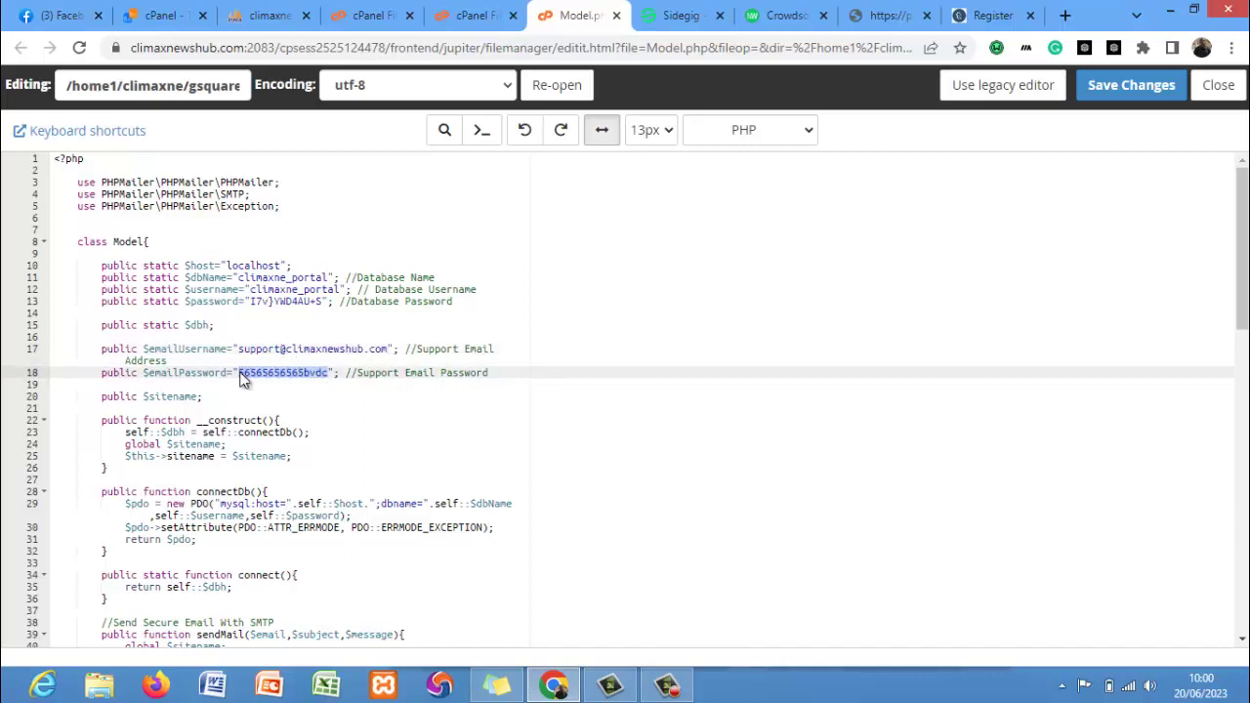
{"action": "key", "text": "ctrl+v"}
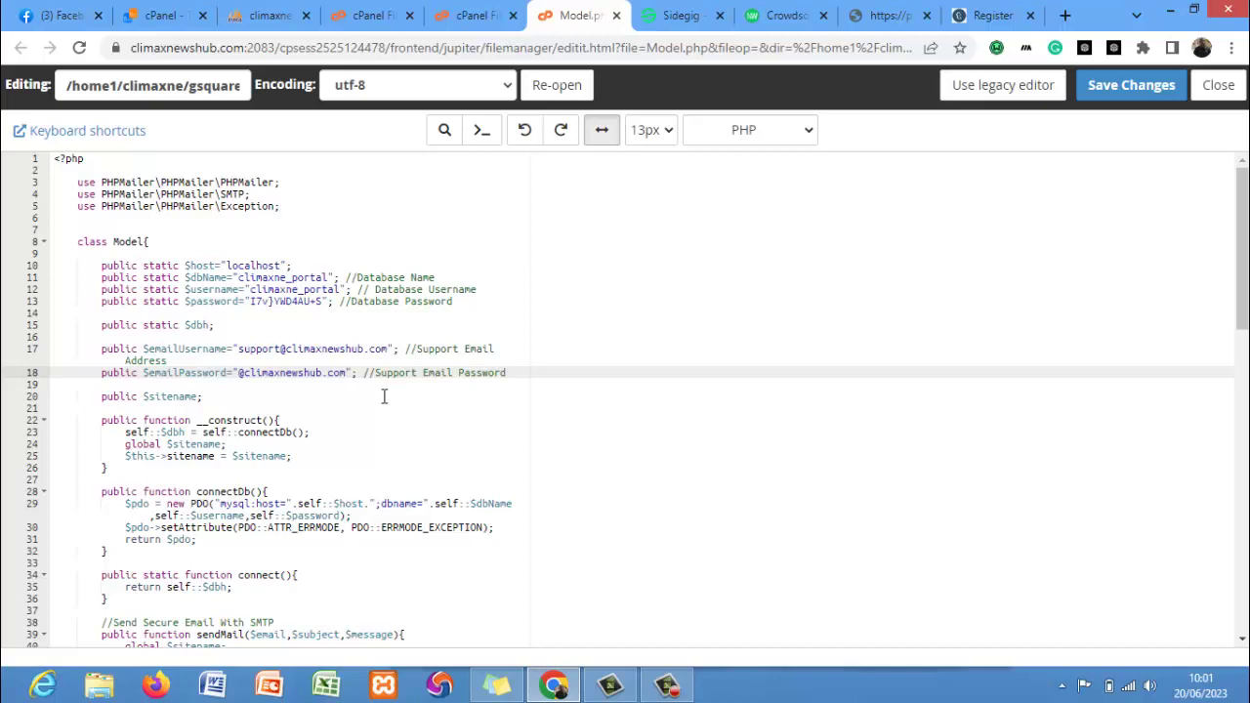
{"action": "left_click", "coordinate": [1133, 86]}
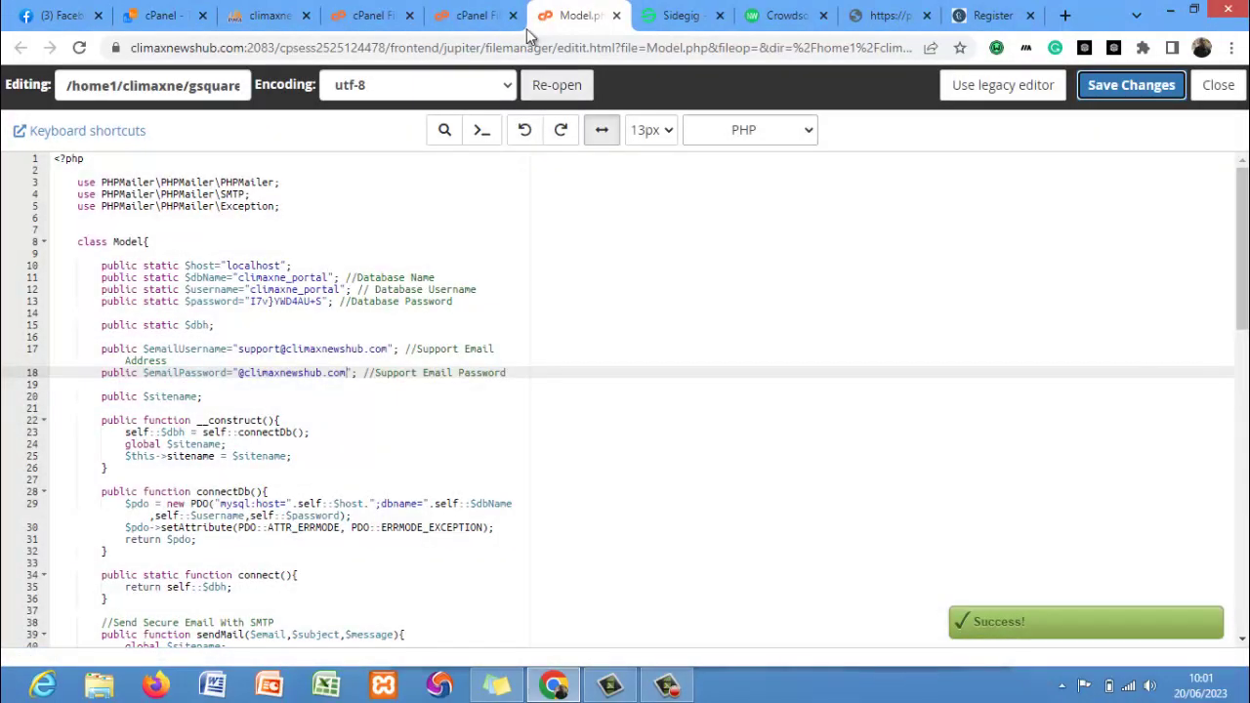
Close Model.php and open core/helpers/vendor/site.php in the code editor.
{"action": "left_click", "coordinate": [616, 18]}
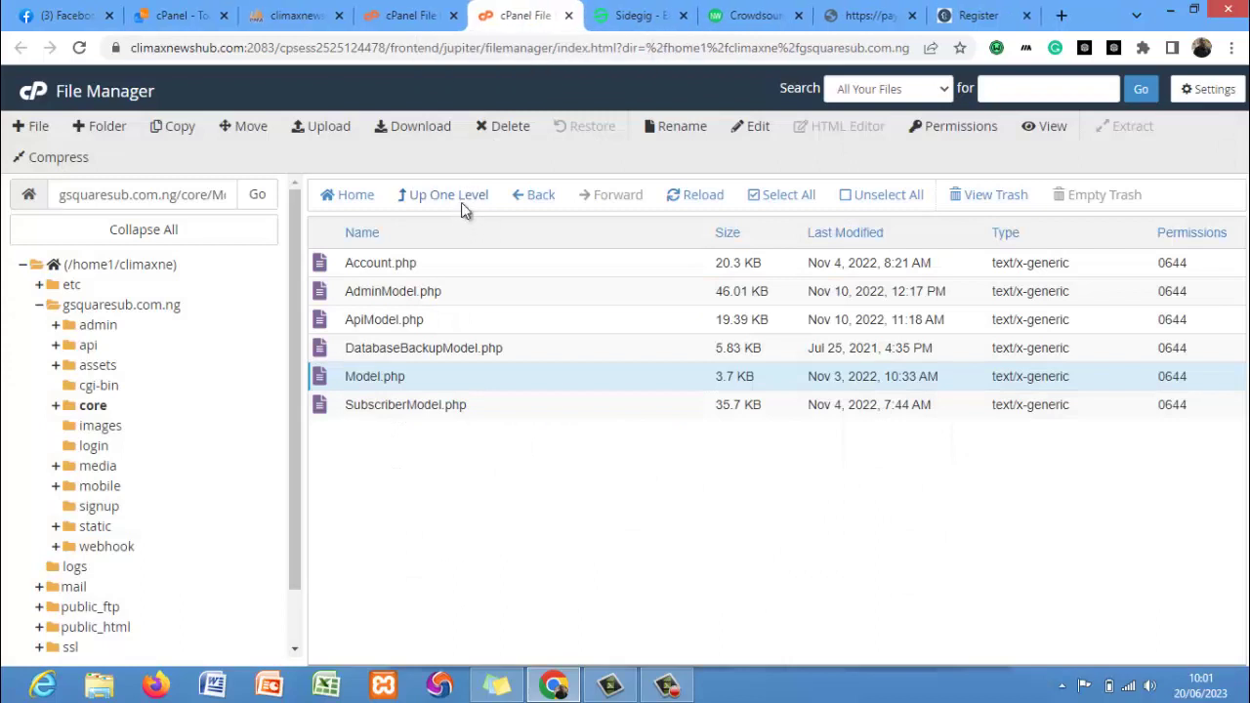
{"action": "left_click", "coordinate": [86, 405]}
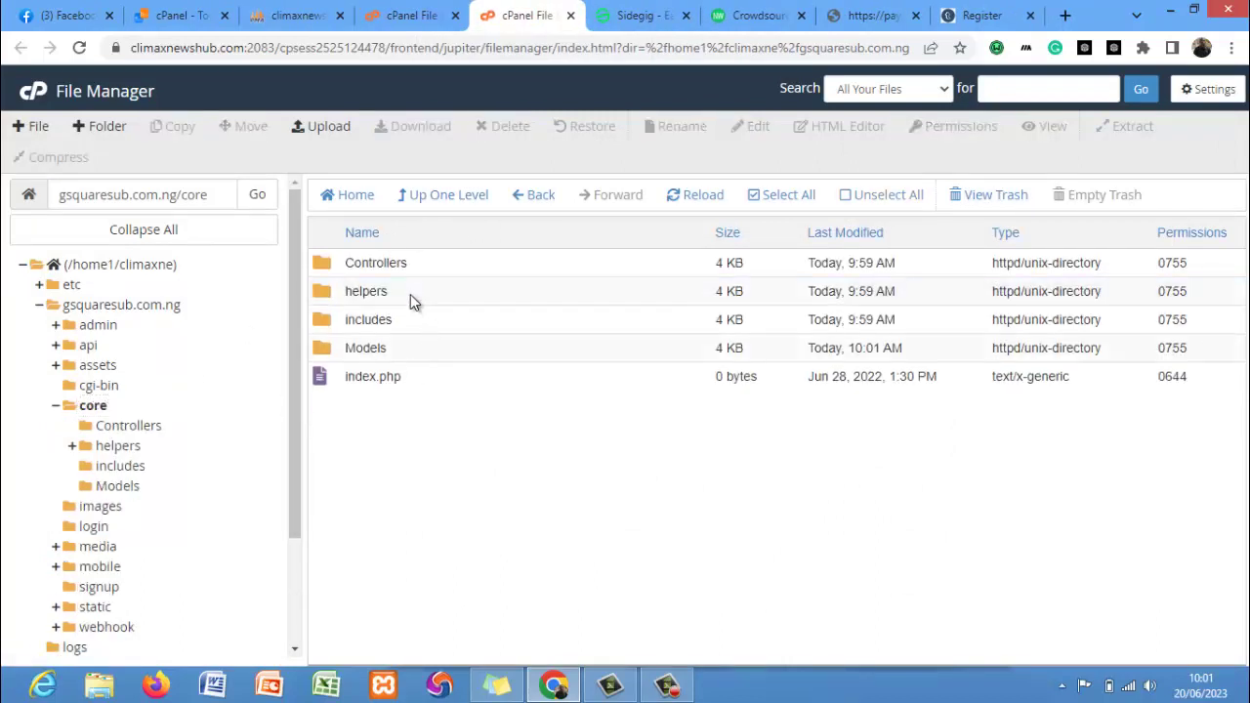
{"action": "double_click", "coordinate": [411, 292]}
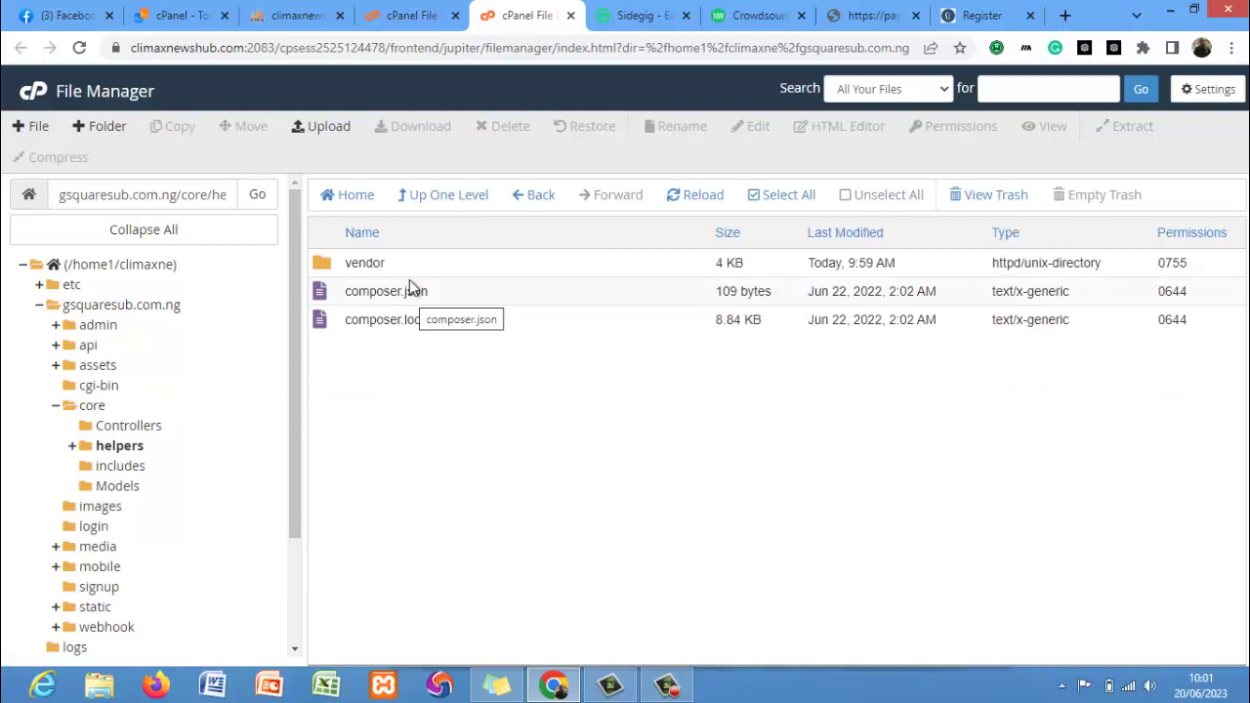
{"action": "double_click", "coordinate": [406, 267]}
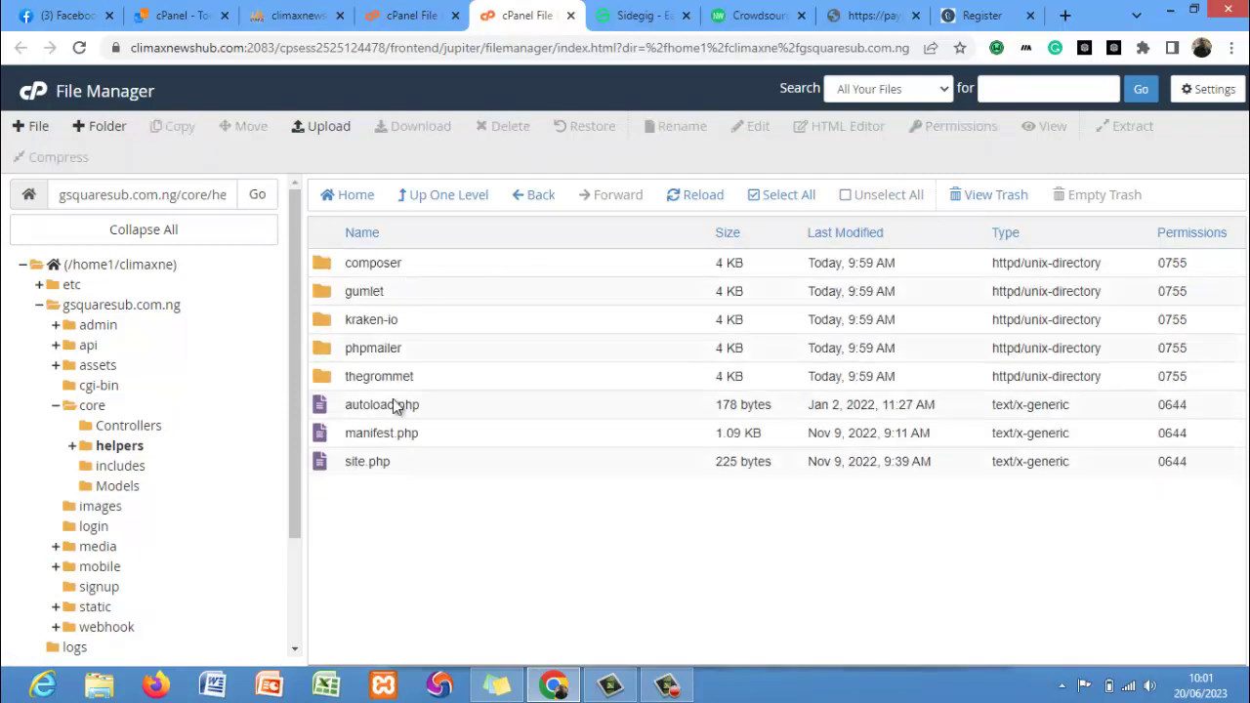
{"action": "left_click", "coordinate": [403, 468]}
{"action": "right_click", "coordinate": [406, 467]}
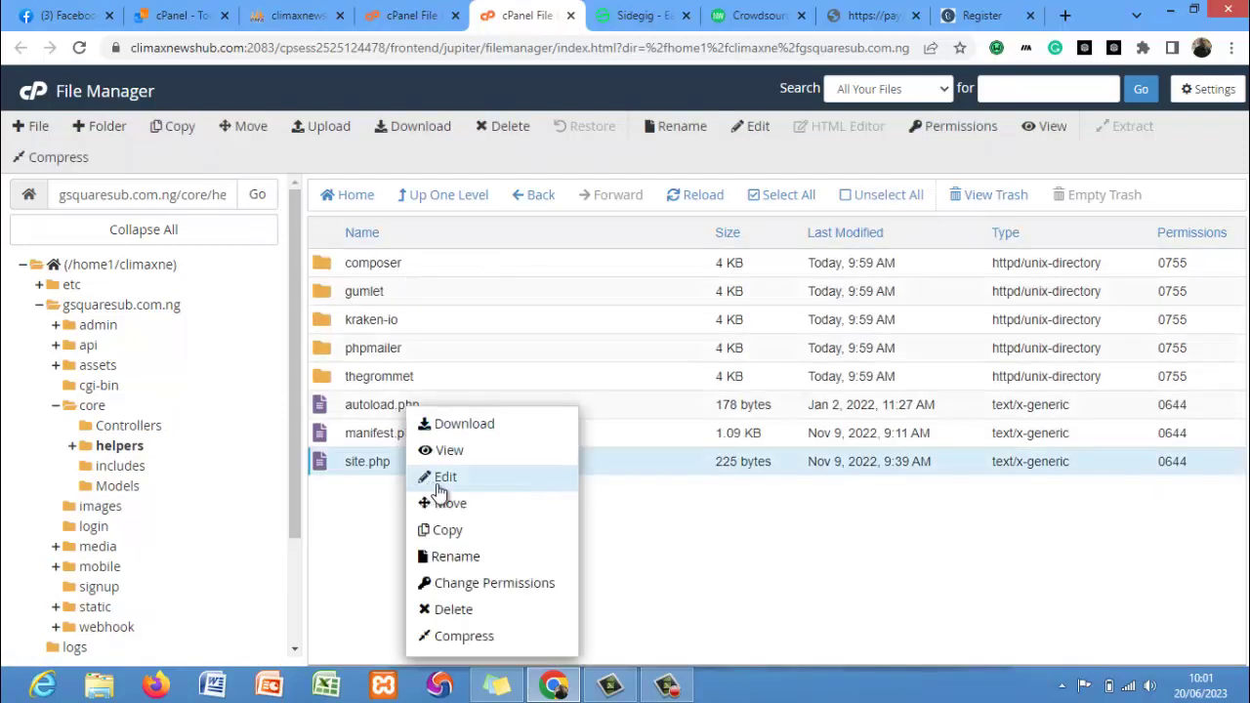
{"action": "left_click", "coordinate": [440, 483]}
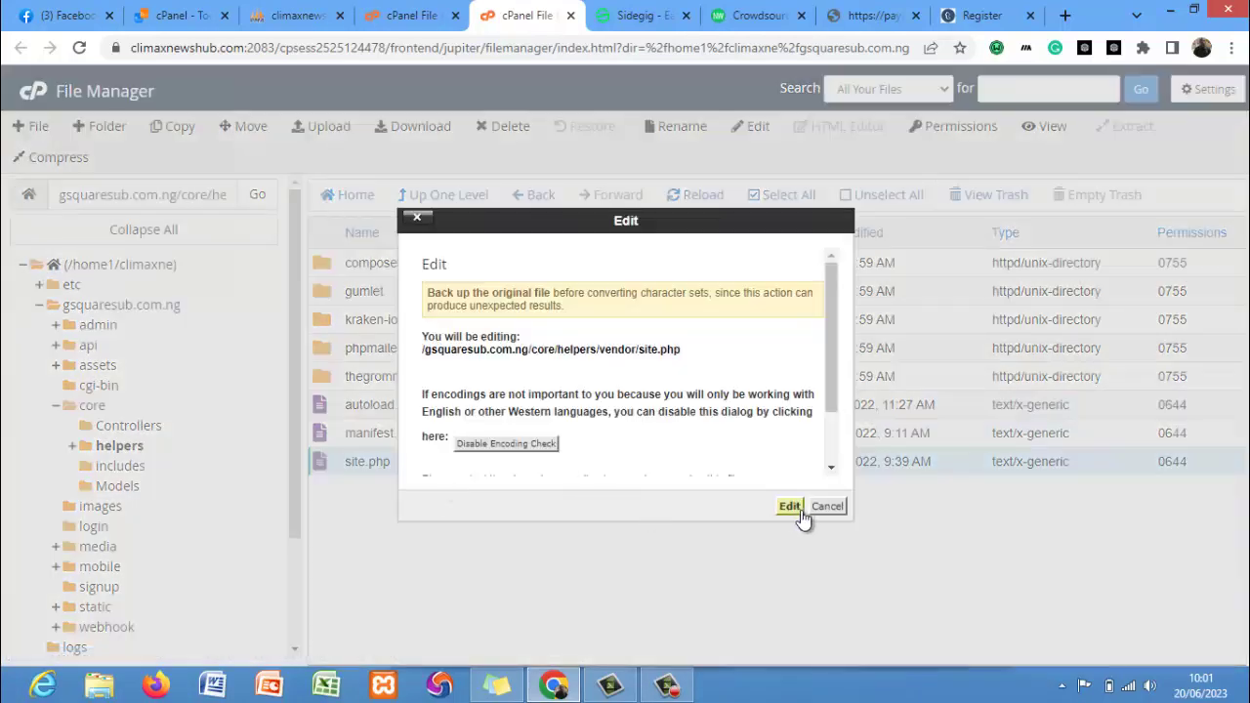
{"action": "left_click", "coordinate": [790, 507]}
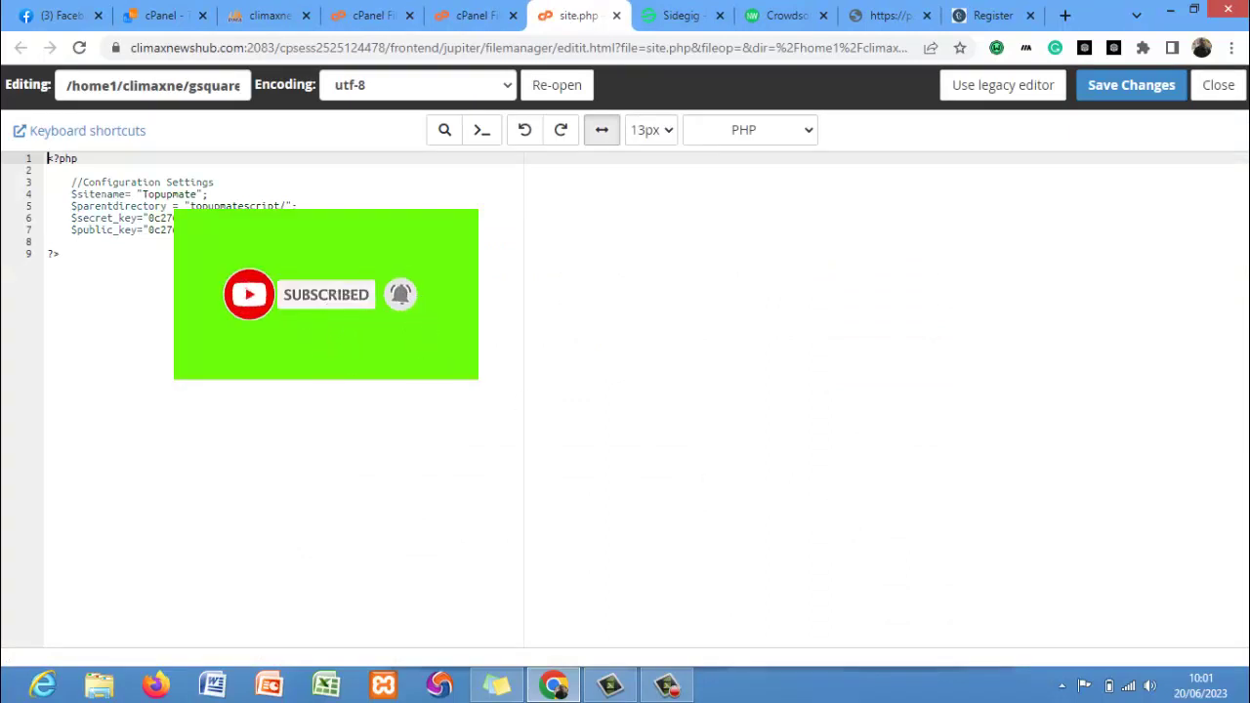
Set $sitename to "Gsquare Sub" and clear the $parentdirectory value in site.php.
{"action": "left_click", "coordinate": [200, 194]}
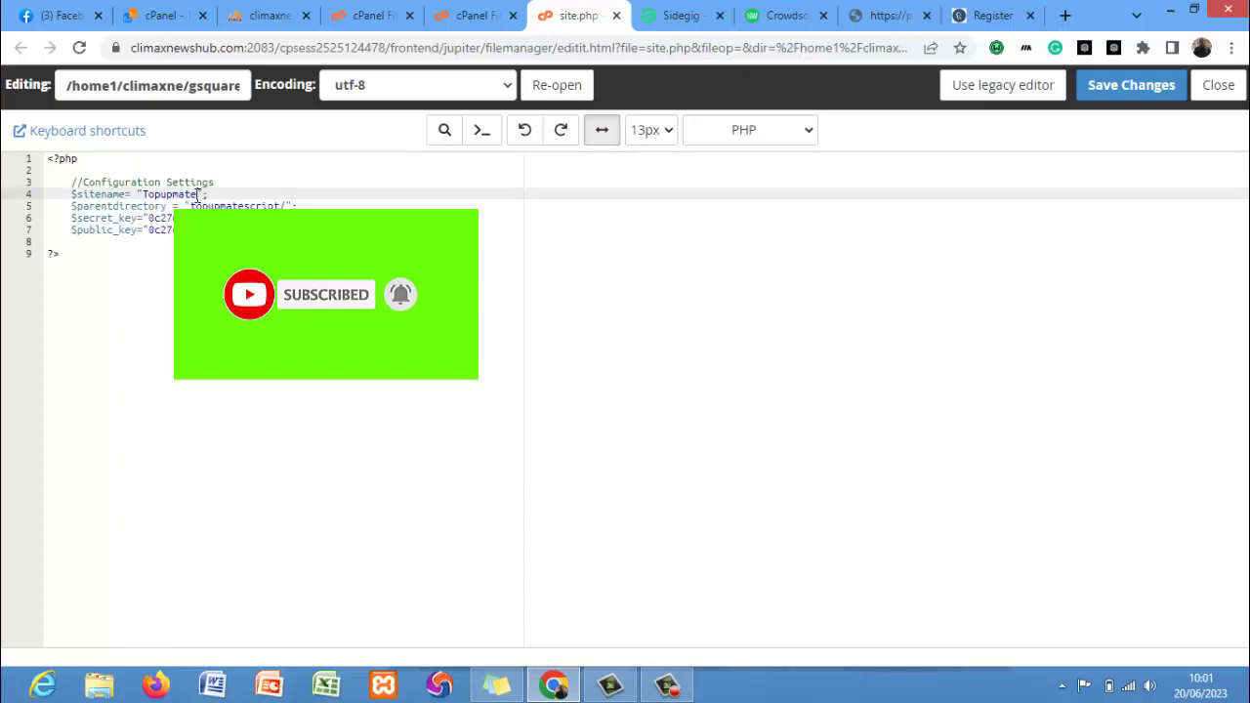
{"action": "key", "text": "BackSpace"}
{"action": "key", "text": "BackSpace"}
{"action": "key", "text": "BackSpace"}
{"action": "key", "text": "BackSpace"}
{"action": "key", "text": "BackSpace"}
{"action": "key", "text": "BackSpace"}
{"action": "key", "text": "BackSpace"}
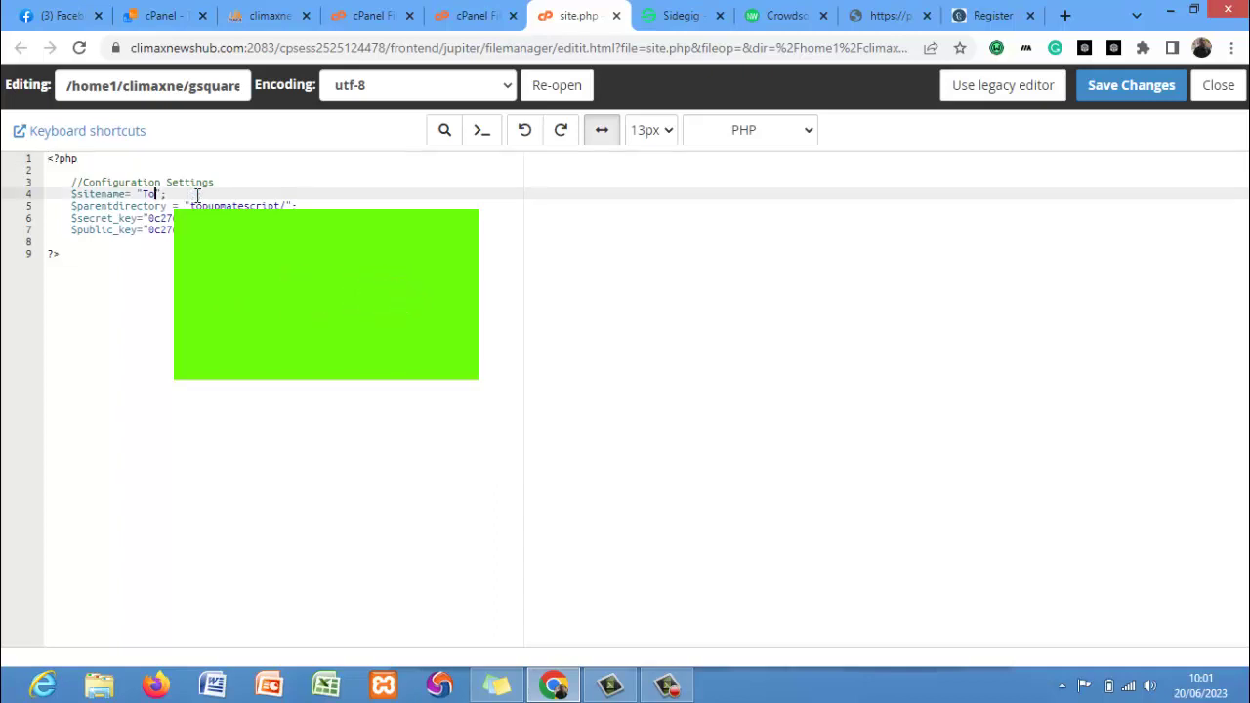
{"action": "key", "text": "BackSpace"}
{"action": "key", "text": "BackSpace"}
{"action": "type", "text": "Gs"}
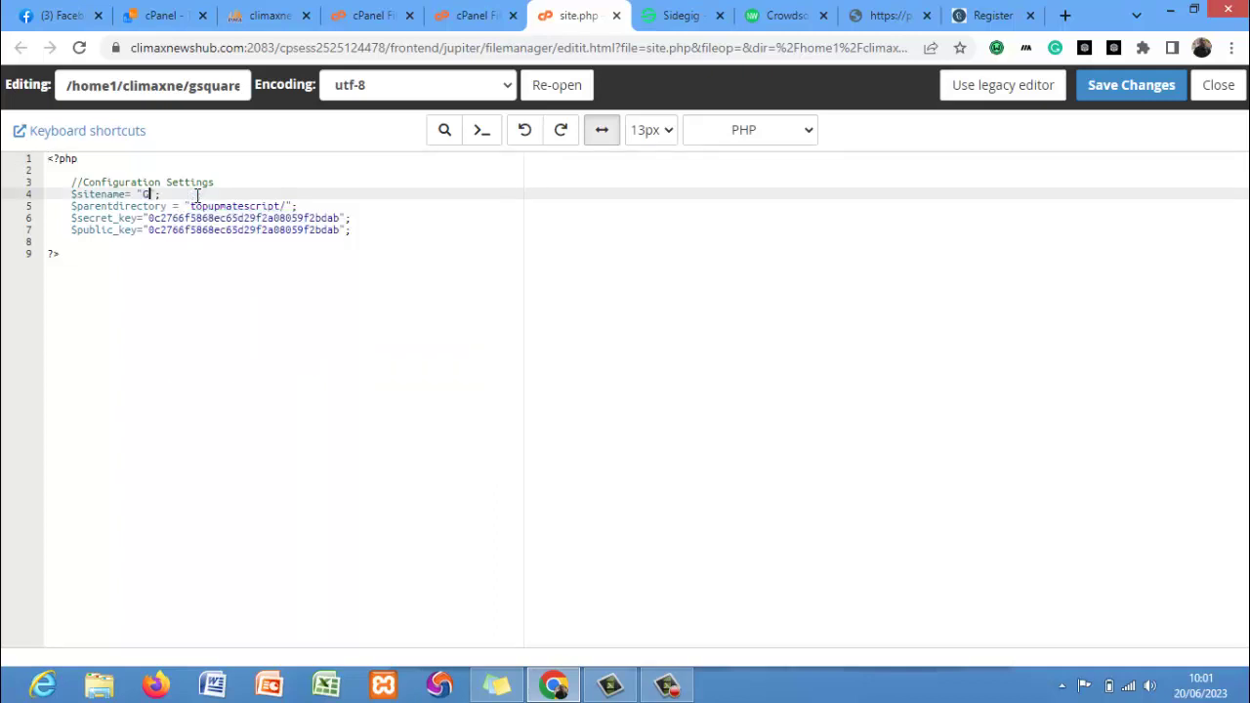
{"action": "type", "text": "quar"}
{"action": "key", "text": "BackSpace"}
{"action": "type", "text": "e Sub"}
{"action": "left_click", "coordinate": [283, 206]}
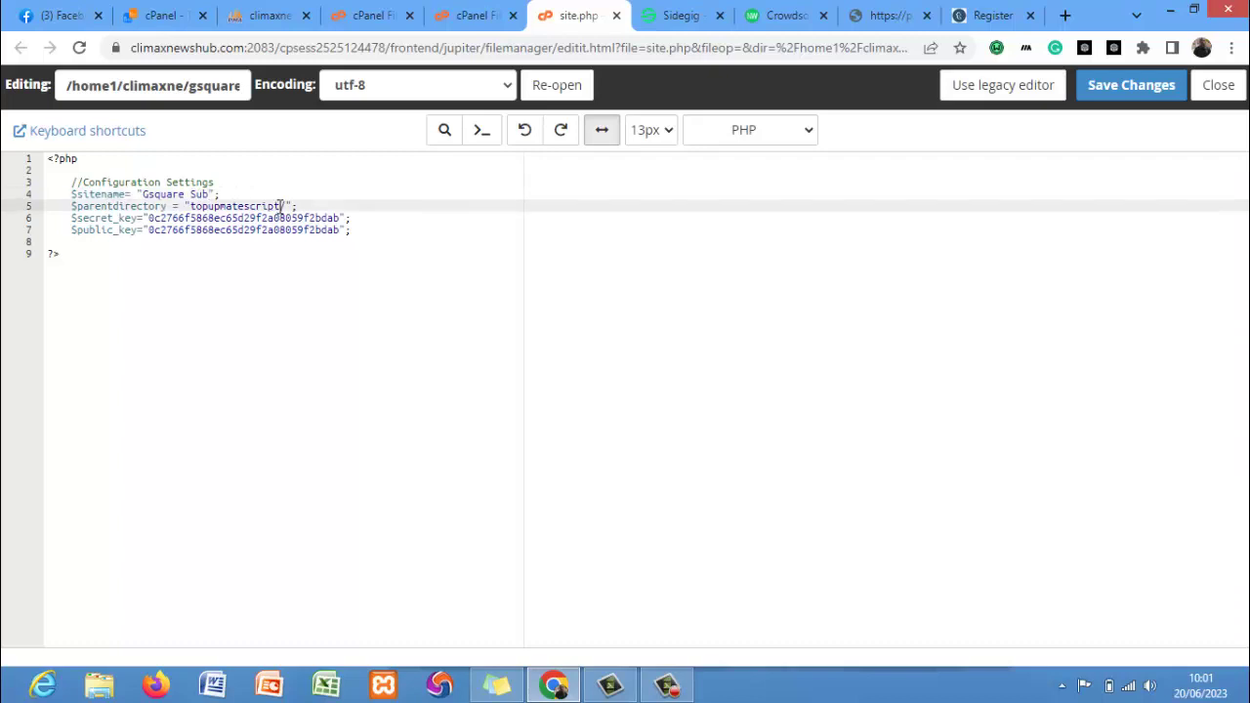
{"action": "key", "text": "BackSpace"}
{"action": "key", "text": "BackSpace"}
{"action": "key", "text": "BackSpace"}
{"action": "key", "text": "BackSpace"}
{"action": "key", "text": "BackSpace"}
{"action": "key", "text": "BackSpace"}
{"action": "key", "text": "BackSpace"}
{"action": "key", "text": "BackSpace"}
{"action": "key", "text": "BackSpace"}
{"action": "key", "text": "BackSpace"}
{"action": "key", "text": "BackSpace"}
{"action": "key", "text": "BackSpace"}
{"action": "key", "text": "BackSpace"}
{"action": "key", "text": "BackSpace"}
{"action": "key", "text": "BackSpace"}
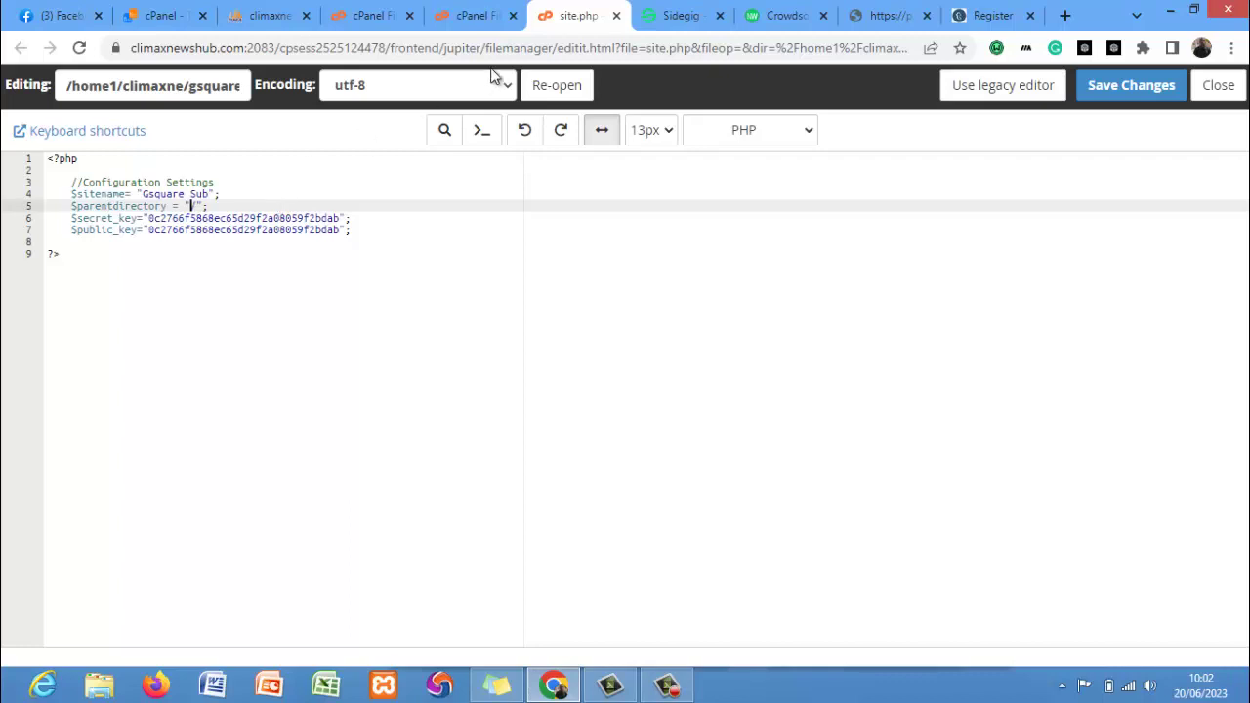
{"action": "left_click", "coordinate": [473, 15]}
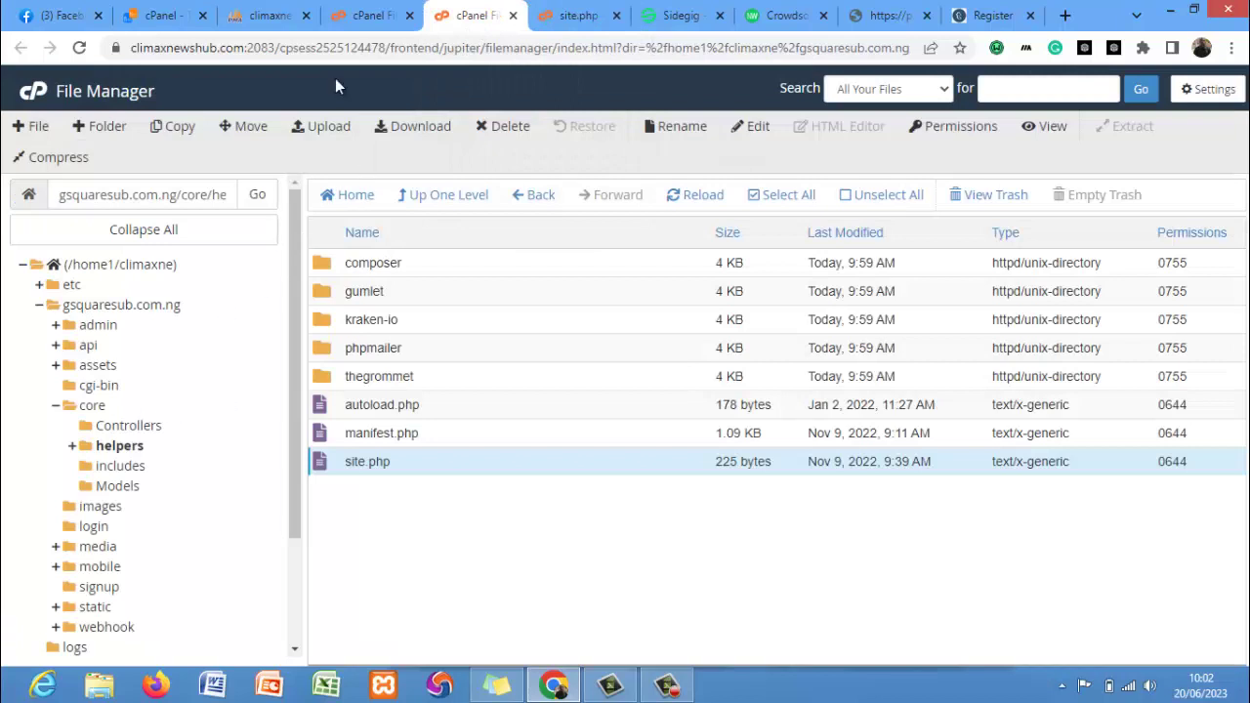
Create a new folder named vtu in the gsquaresub.com.ng site root.
{"action": "left_click", "coordinate": [356, 15]}
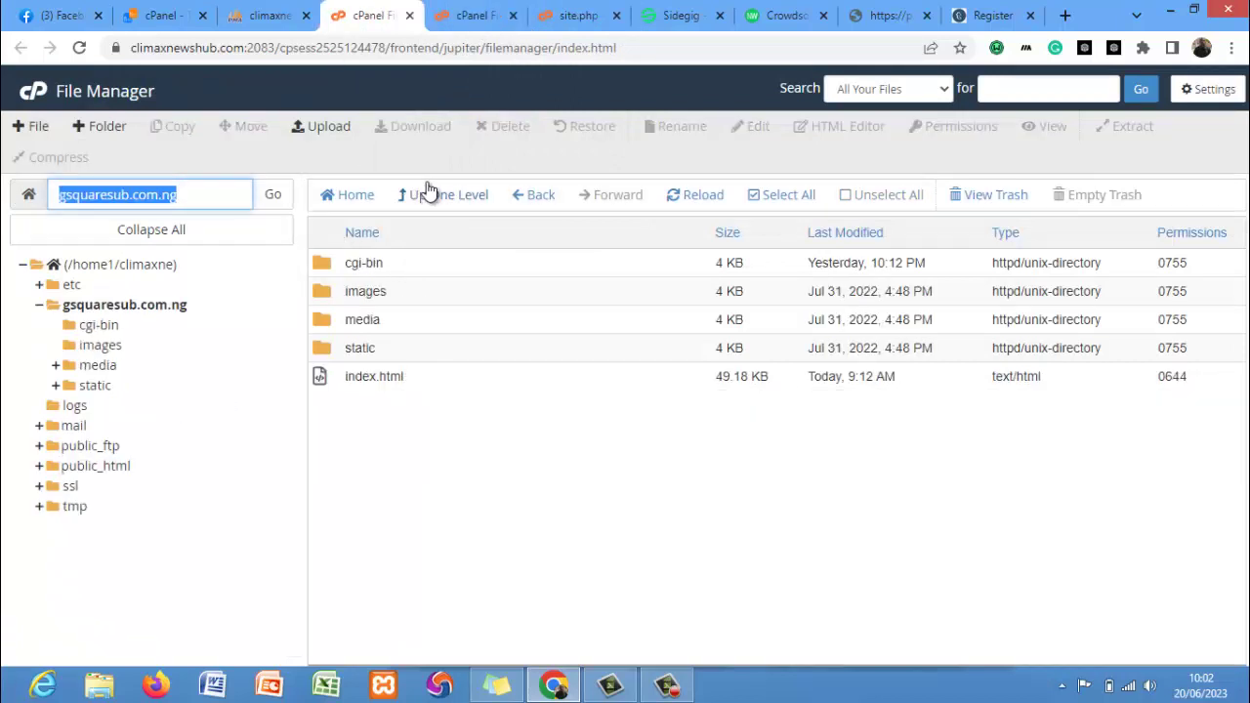
{"action": "left_click", "coordinate": [684, 203]}
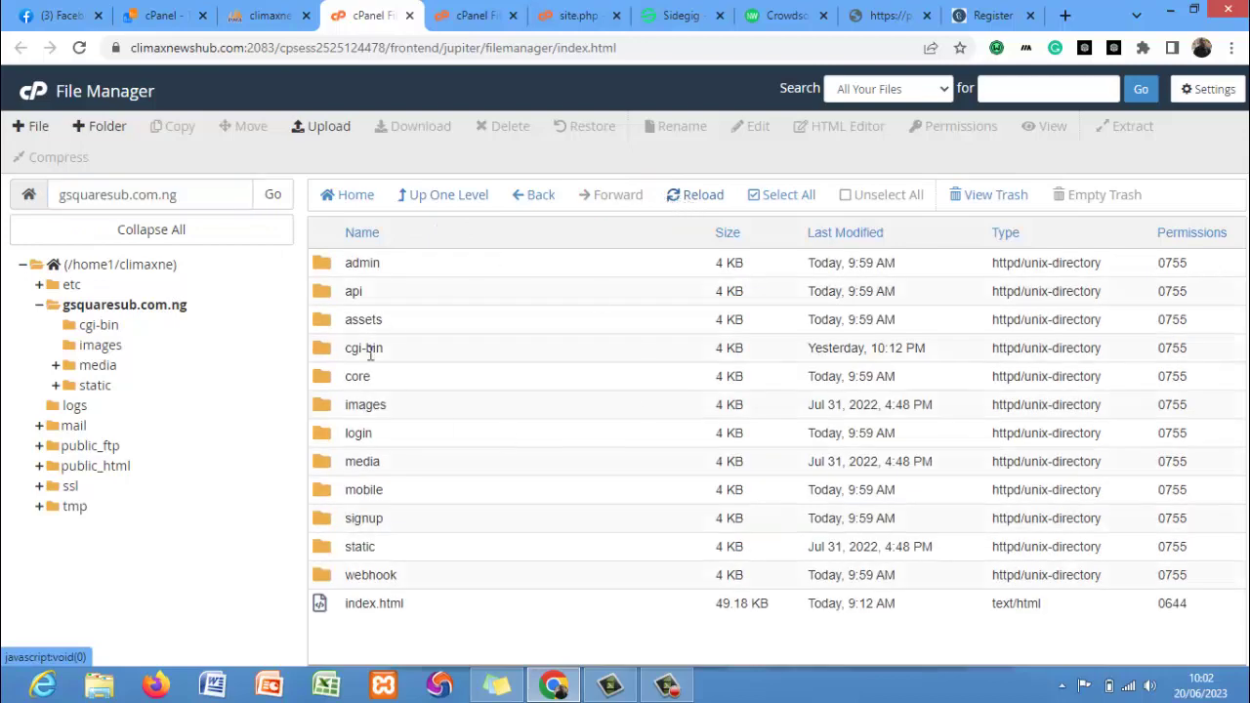
{"action": "left_click", "coordinate": [95, 128]}
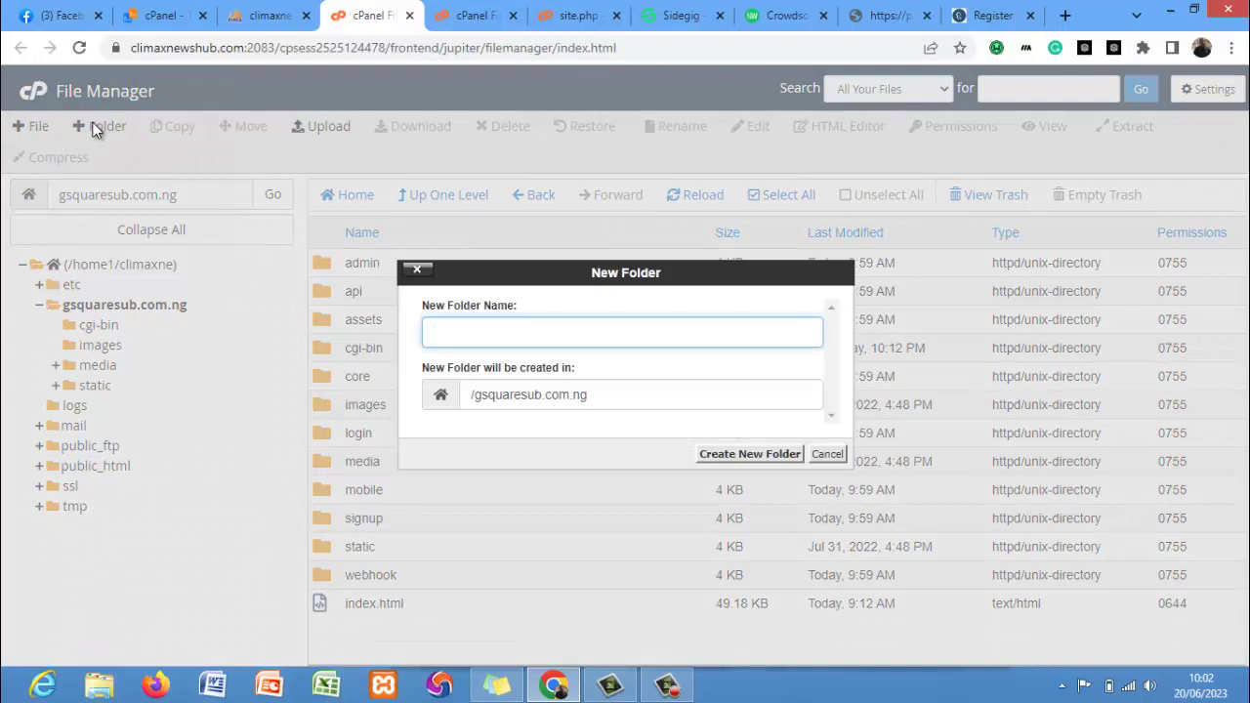
{"action": "type", "text": "vtu"}
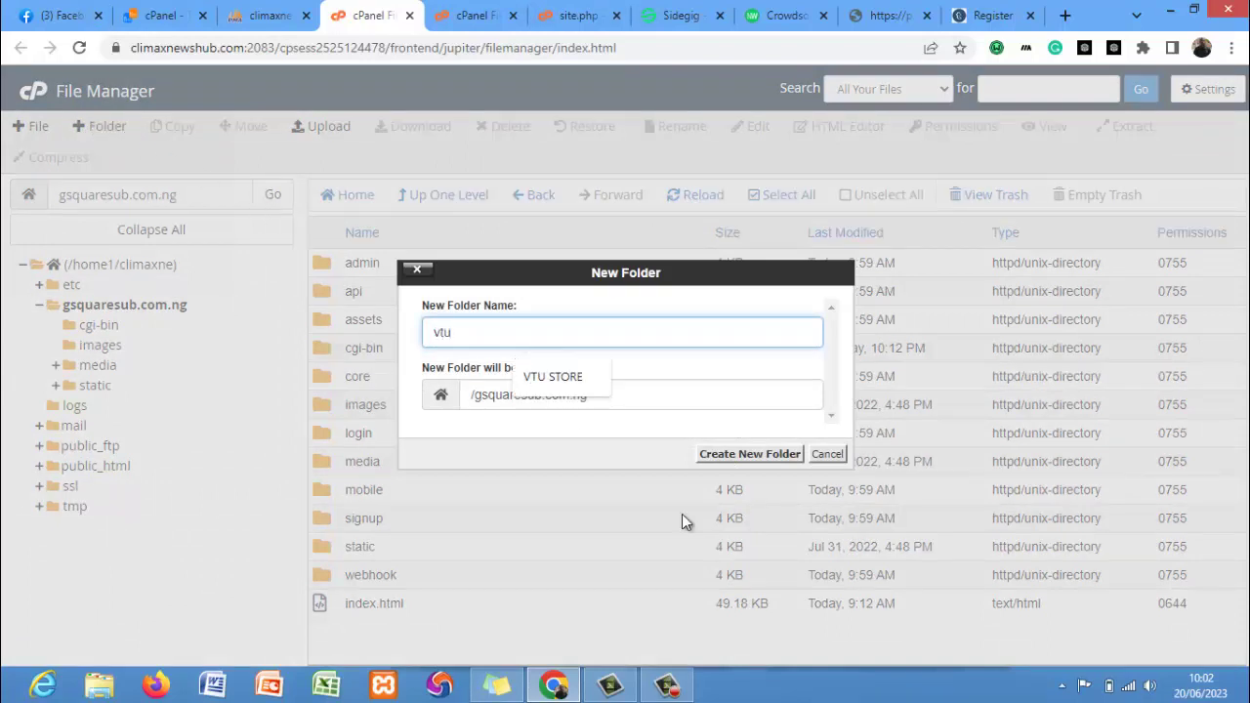
{"action": "left_click", "coordinate": [744, 455]}
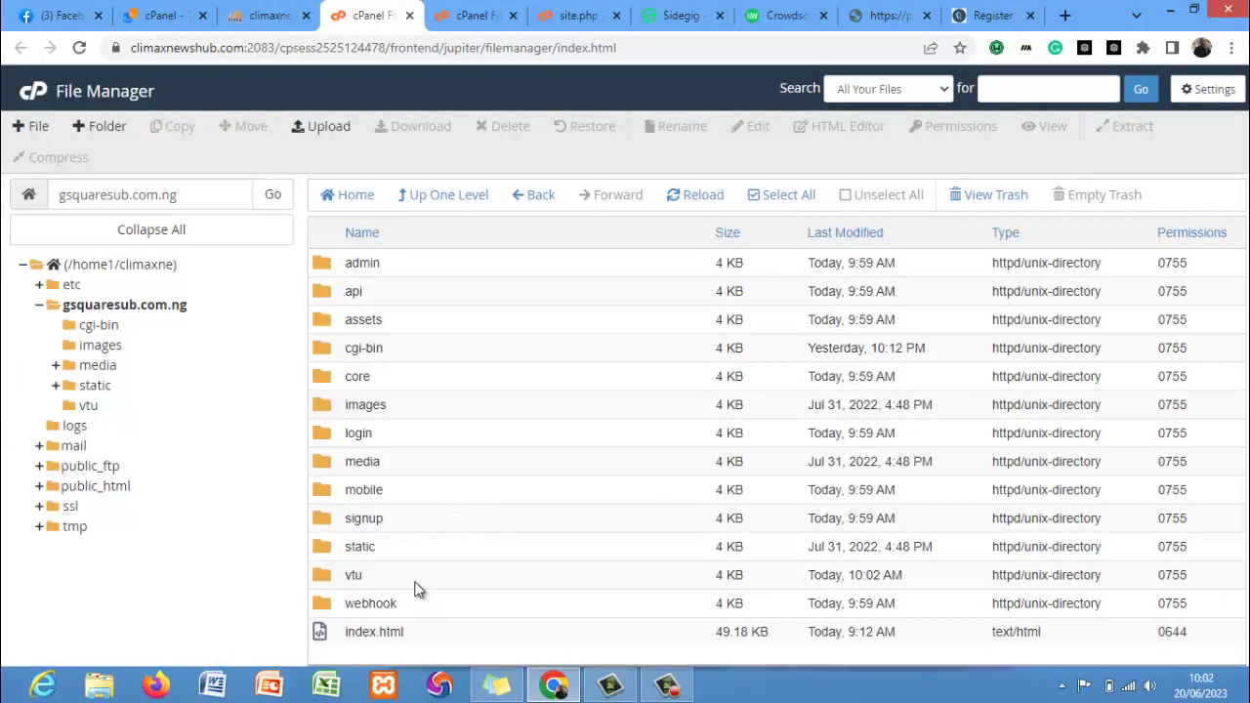
{"action": "left_click", "coordinate": [550, 8]}
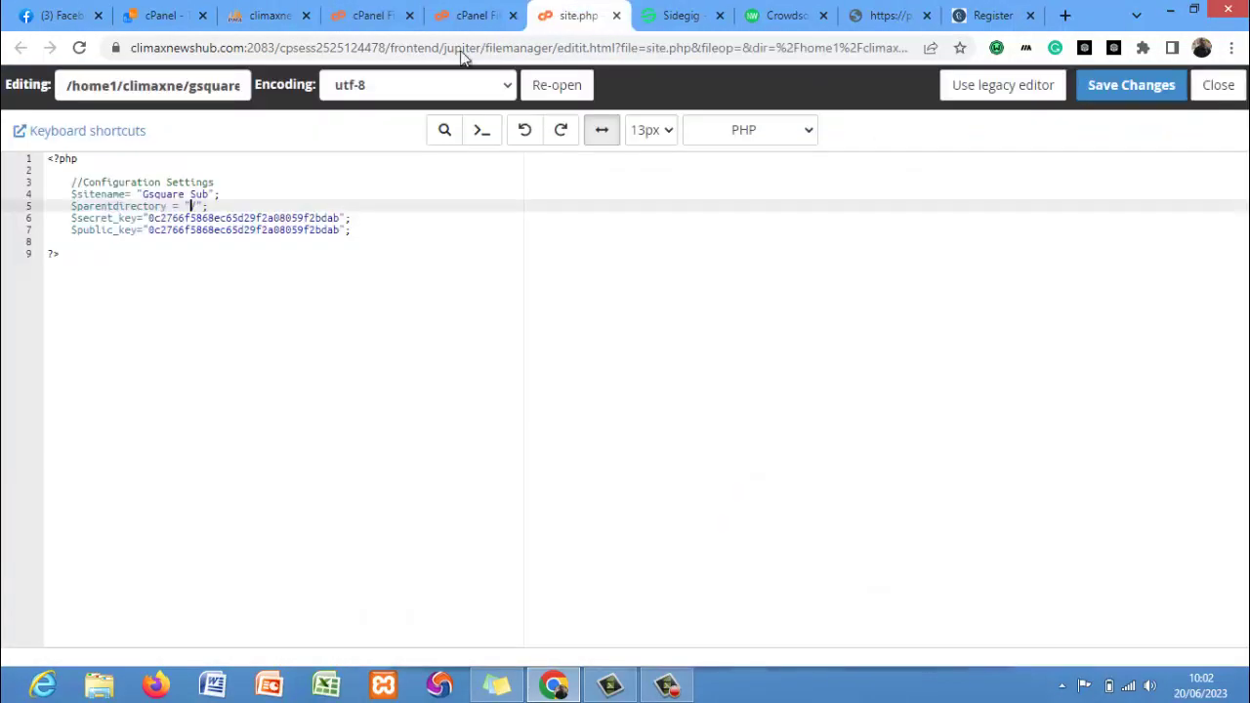
Make site.php's $parentdirectory value read "/".
{"action": "type", "text": "vtu"}
{"action": "key", "text": "BackSpace"}
{"action": "key", "text": "BackSpace"}
{"action": "key", "text": "BackSpace"}
{"action": "type", "text": "/"}
Paste the new $secret_key and $public_key values into site.php and save it.
{"action": "left_click", "coordinate": [668, 689]}
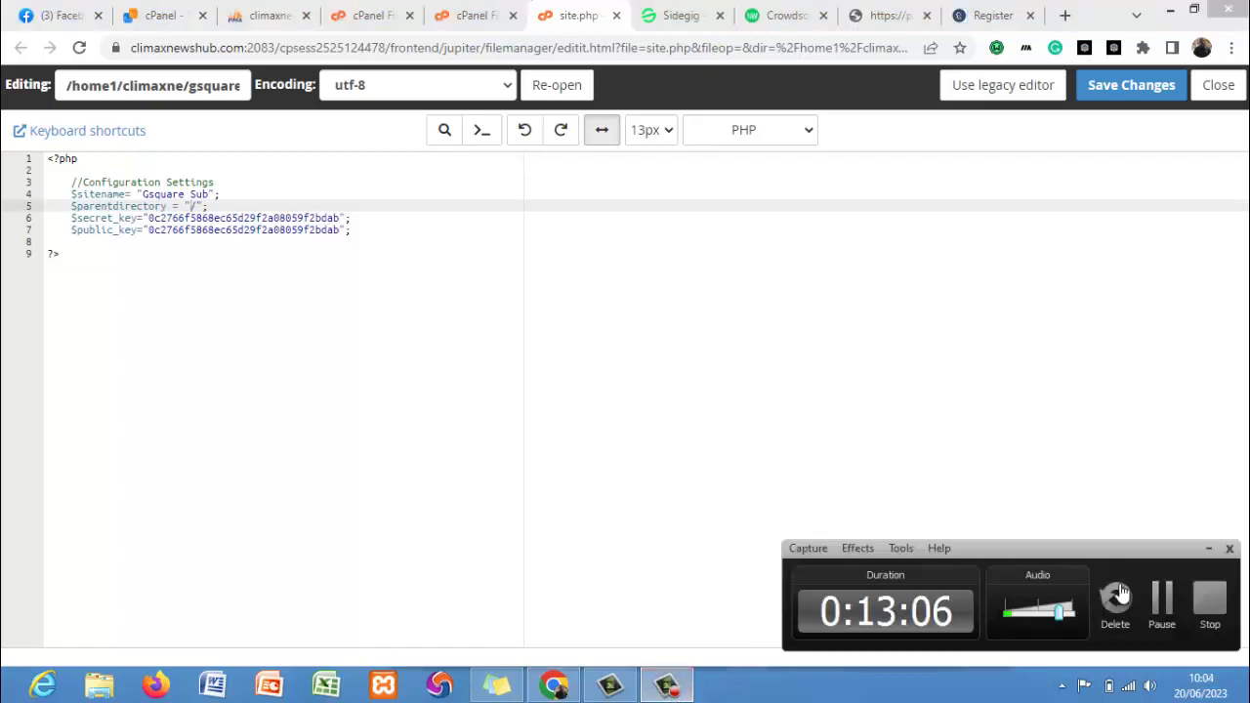
{"action": "left_click", "coordinate": [1162, 598]}
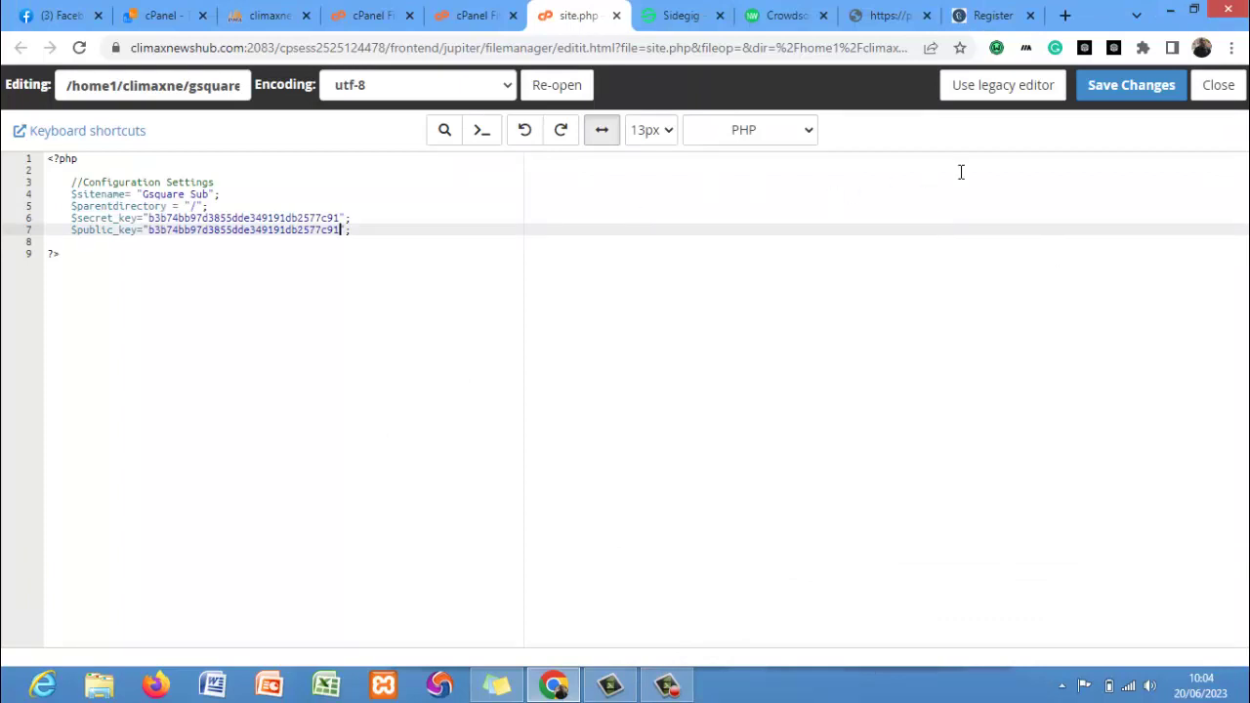
{"action": "left_click", "coordinate": [1100, 85]}
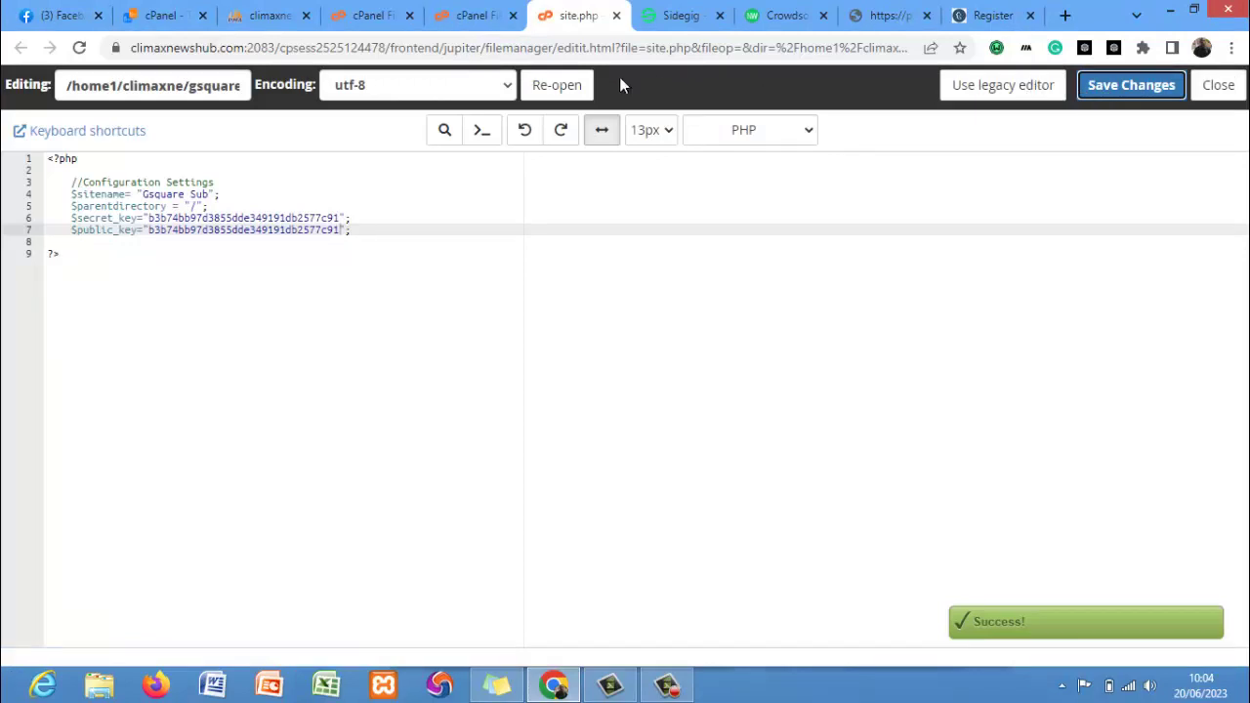
{"action": "left_click", "coordinate": [467, 14]}
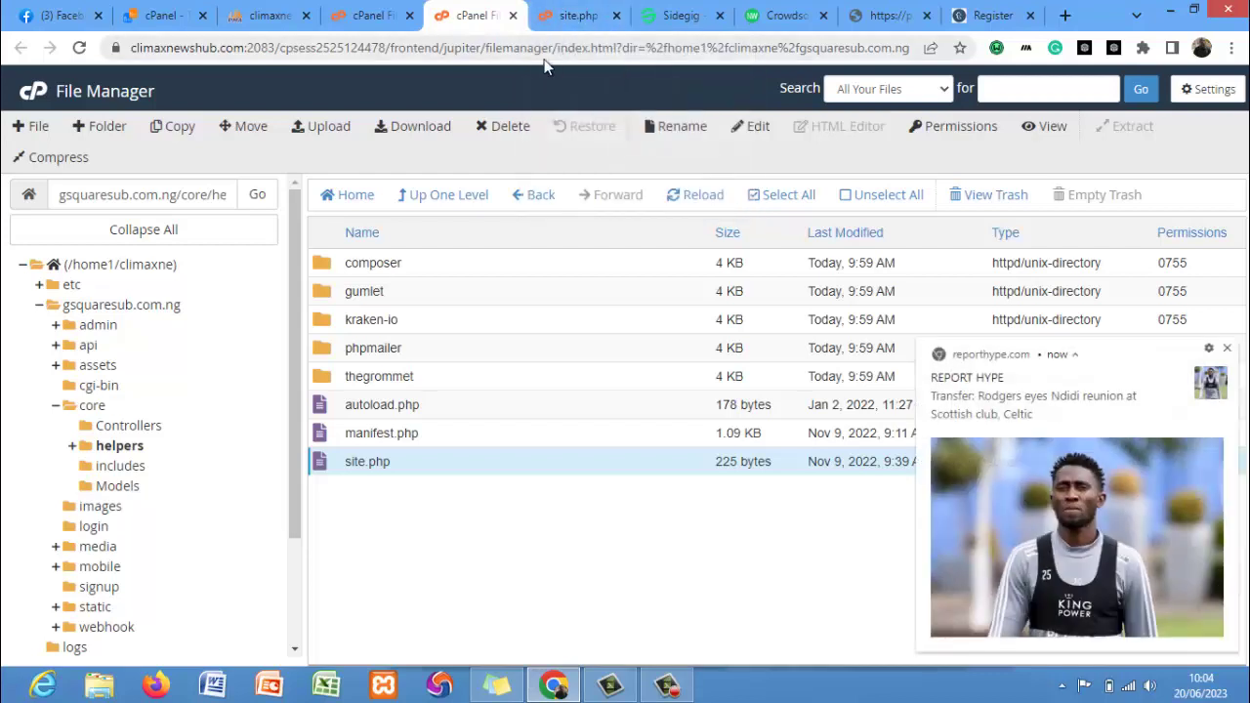
Open gsquaresub.com.ng/admin/index.php in the code editor.
{"action": "left_click", "coordinate": [99, 324]}
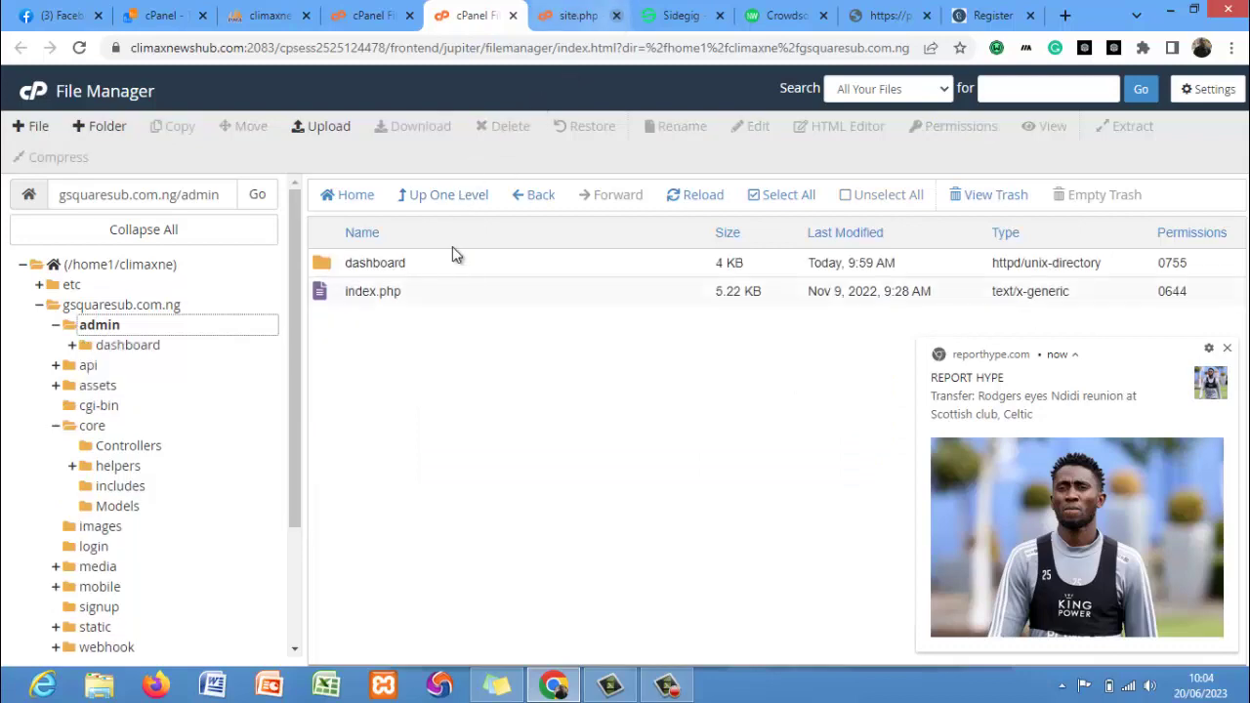
{"action": "left_click", "coordinate": [433, 301]}
{"action": "right_click", "coordinate": [433, 301]}
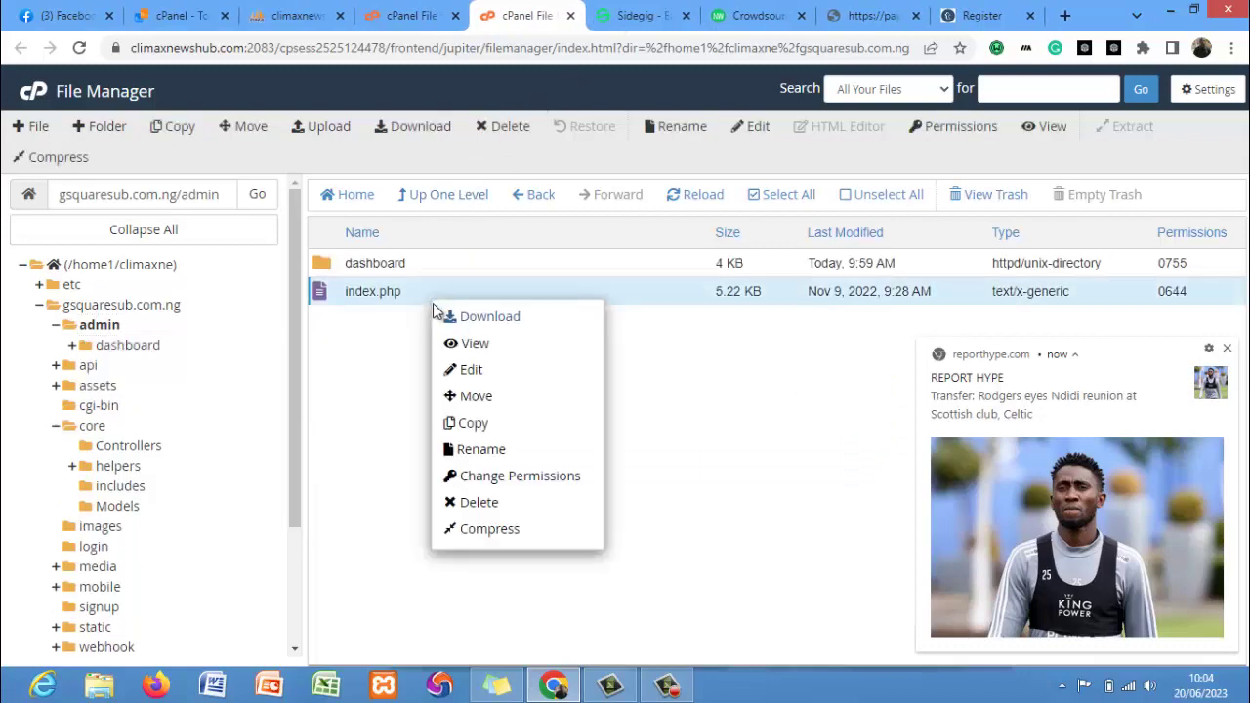
{"action": "left_click", "coordinate": [467, 370]}
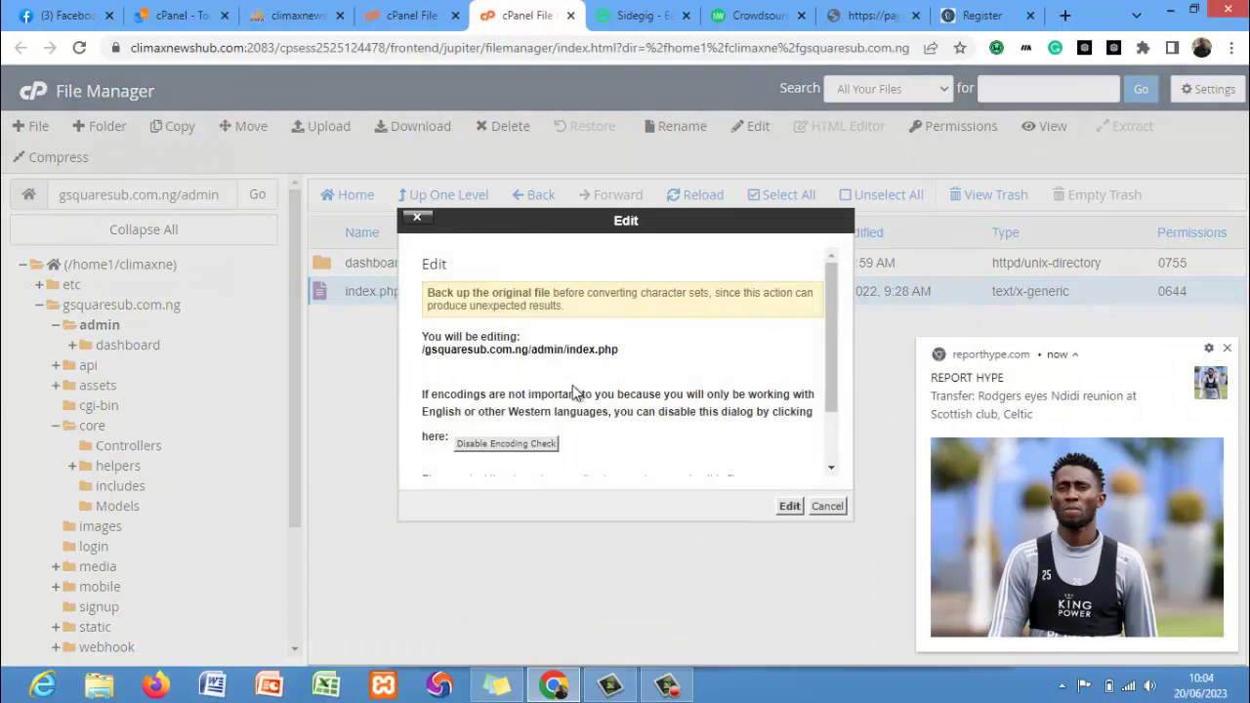
{"action": "left_click", "coordinate": [789, 505]}
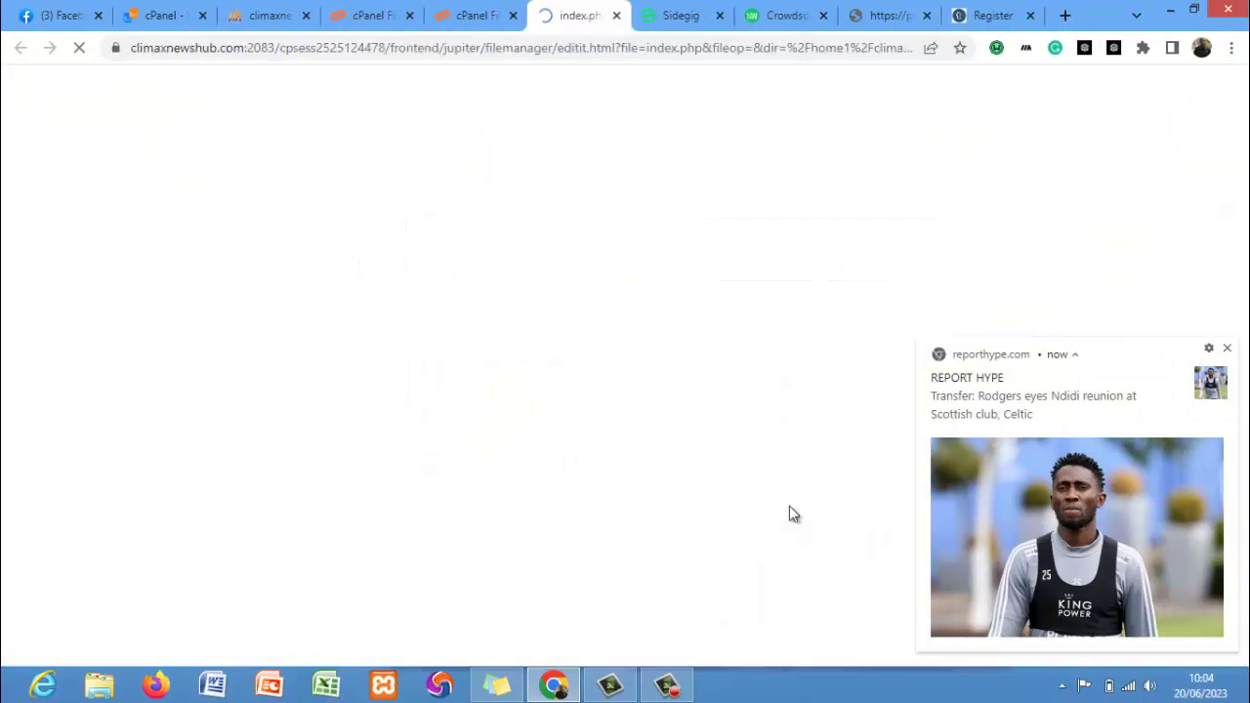
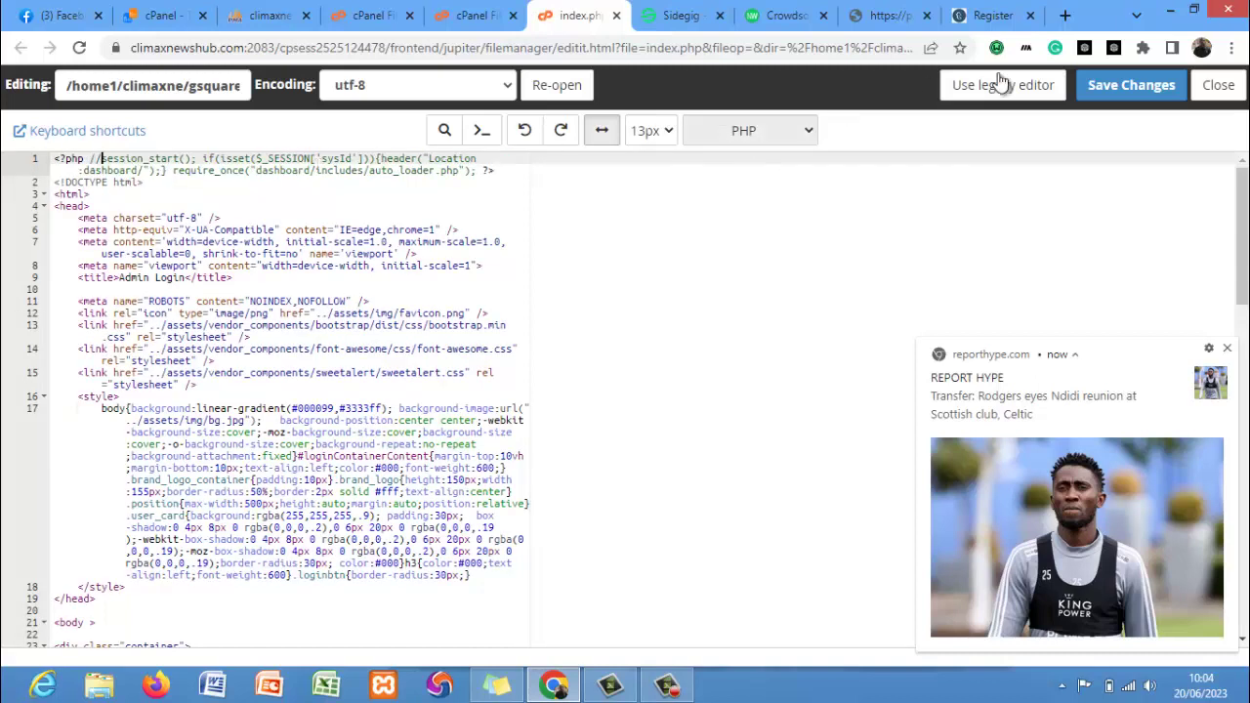
Save admin/index.php with its session_start() redirect line commented out, then close the editor.
{"action": "left_click", "coordinate": [1113, 87]}
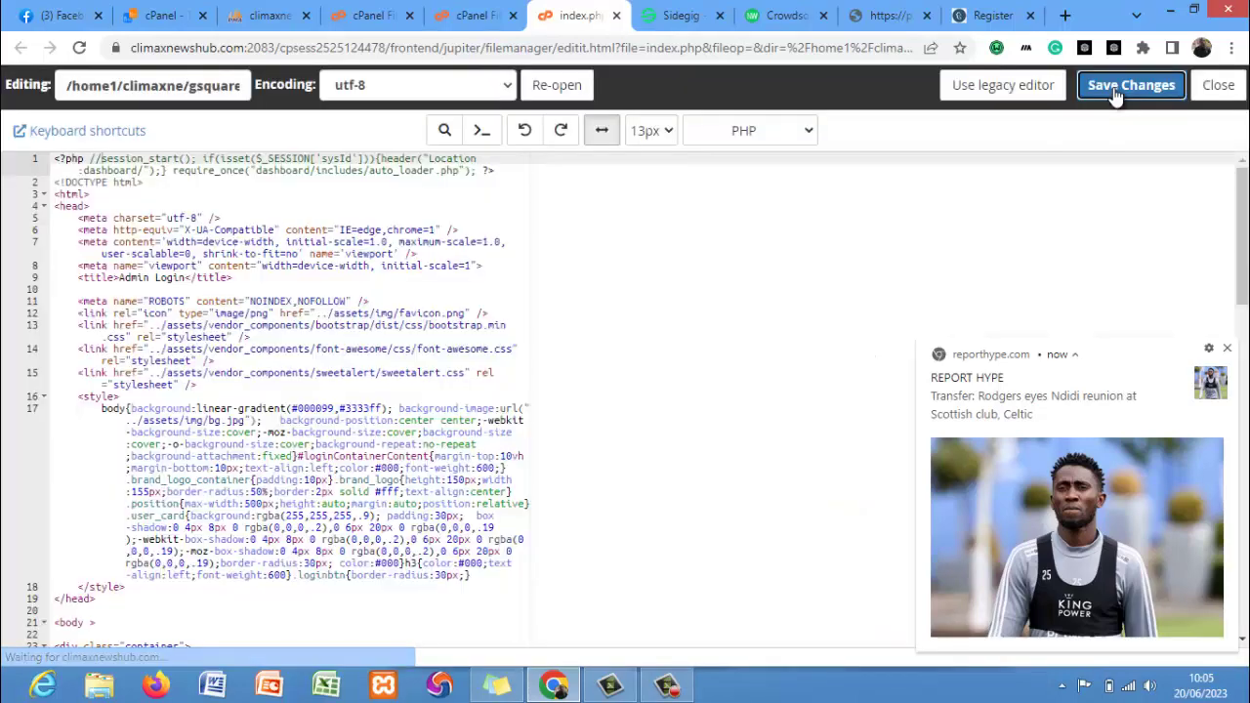
{"action": "left_click", "coordinate": [617, 16]}
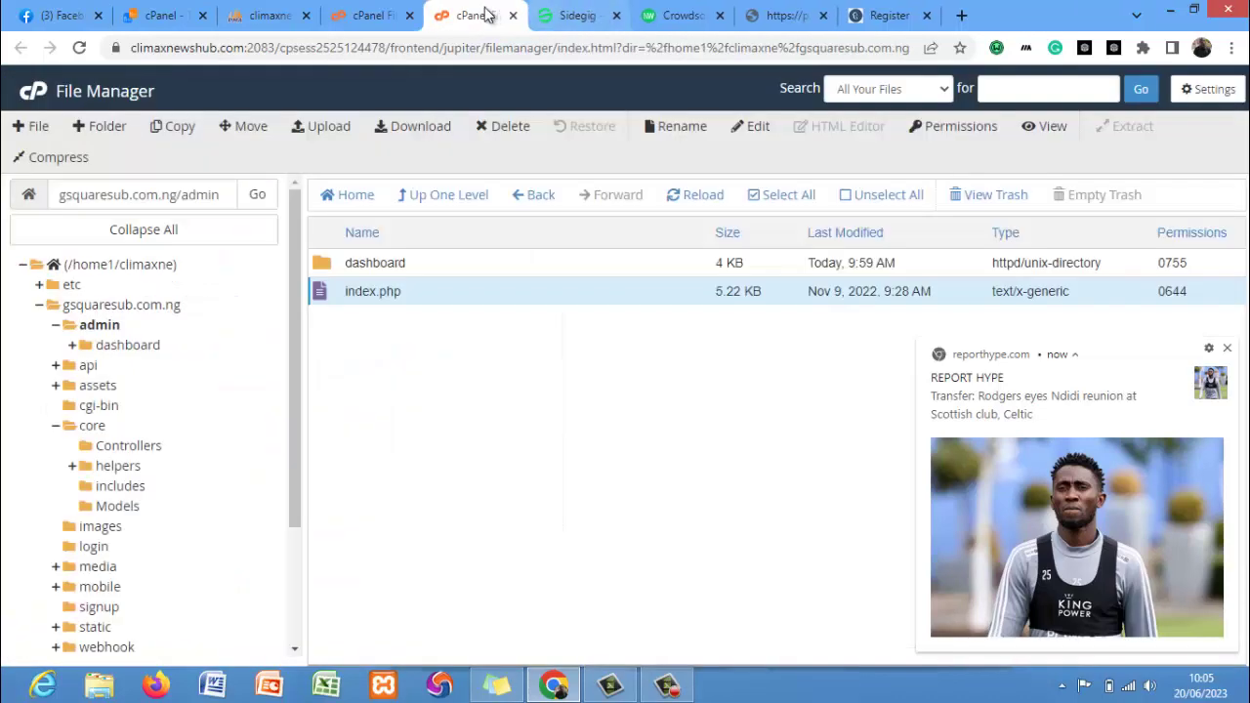
Open the dashboard folder's index.php in the code editor.
{"action": "double_click", "coordinate": [439, 267]}
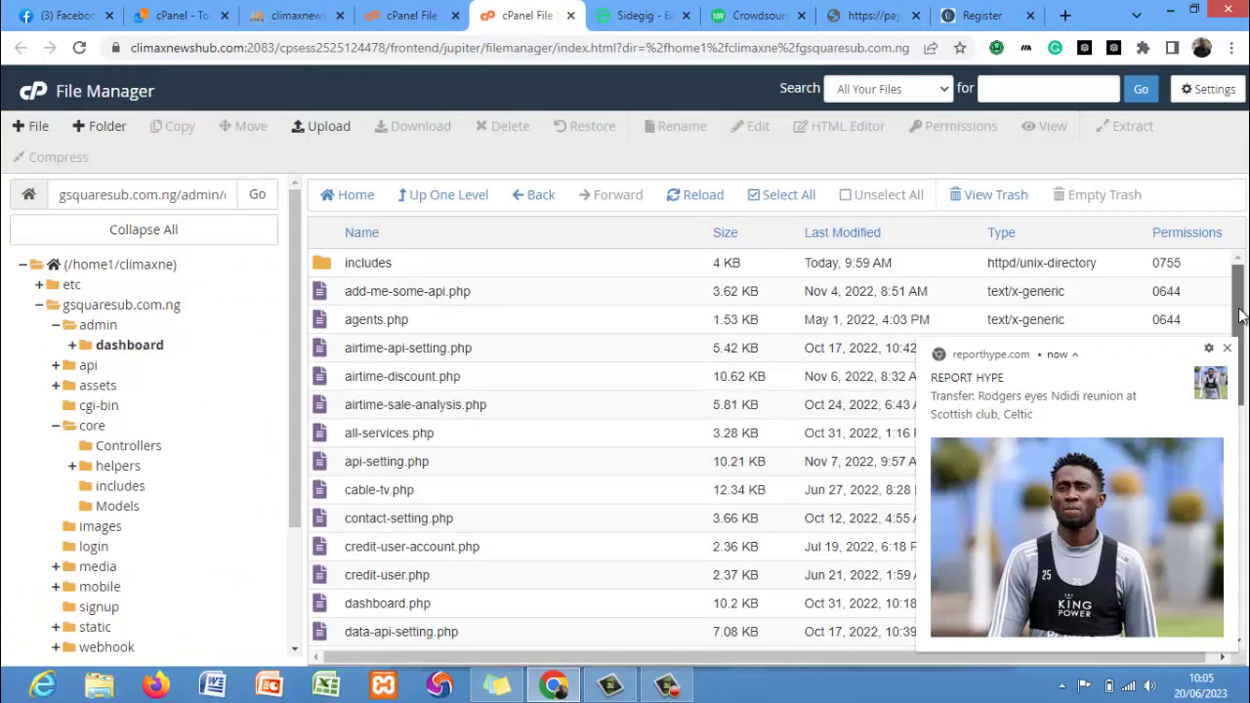
{"action": "left_click_drag", "start_coordinate": [1240, 298], "coordinate": [1240, 407]}
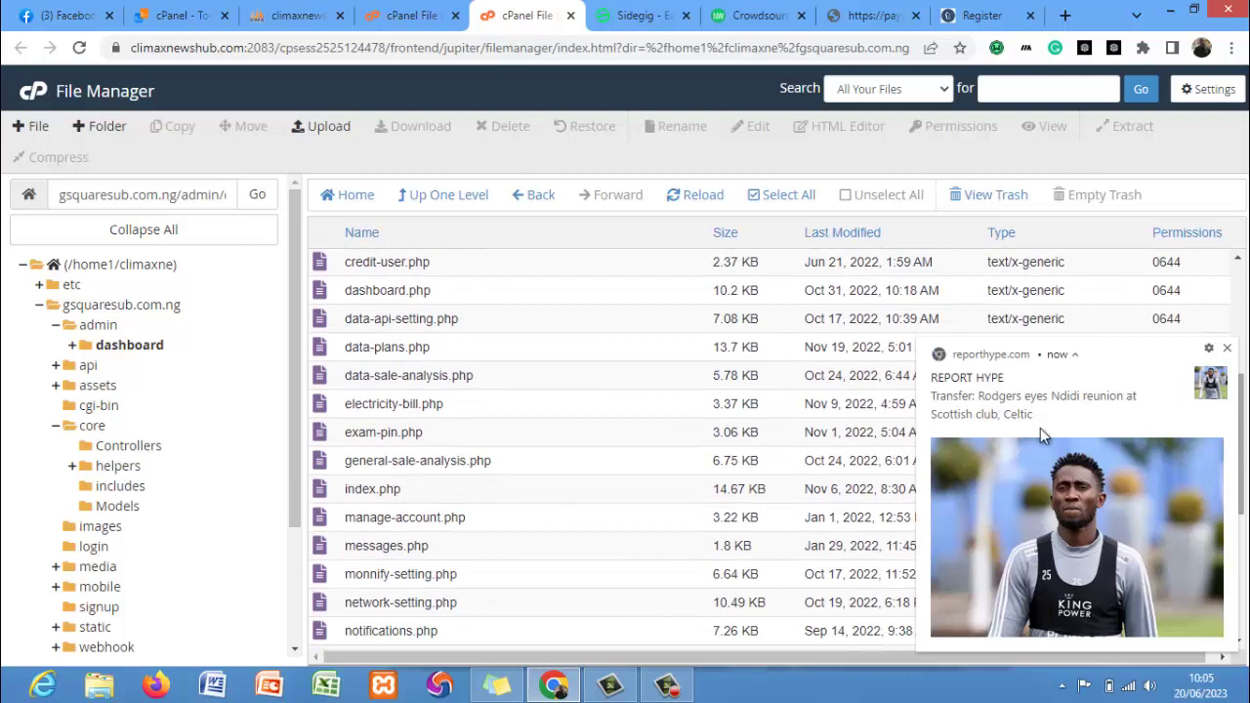
{"action": "right_click", "coordinate": [547, 489]}
{"action": "left_click", "coordinate": [566, 476]}
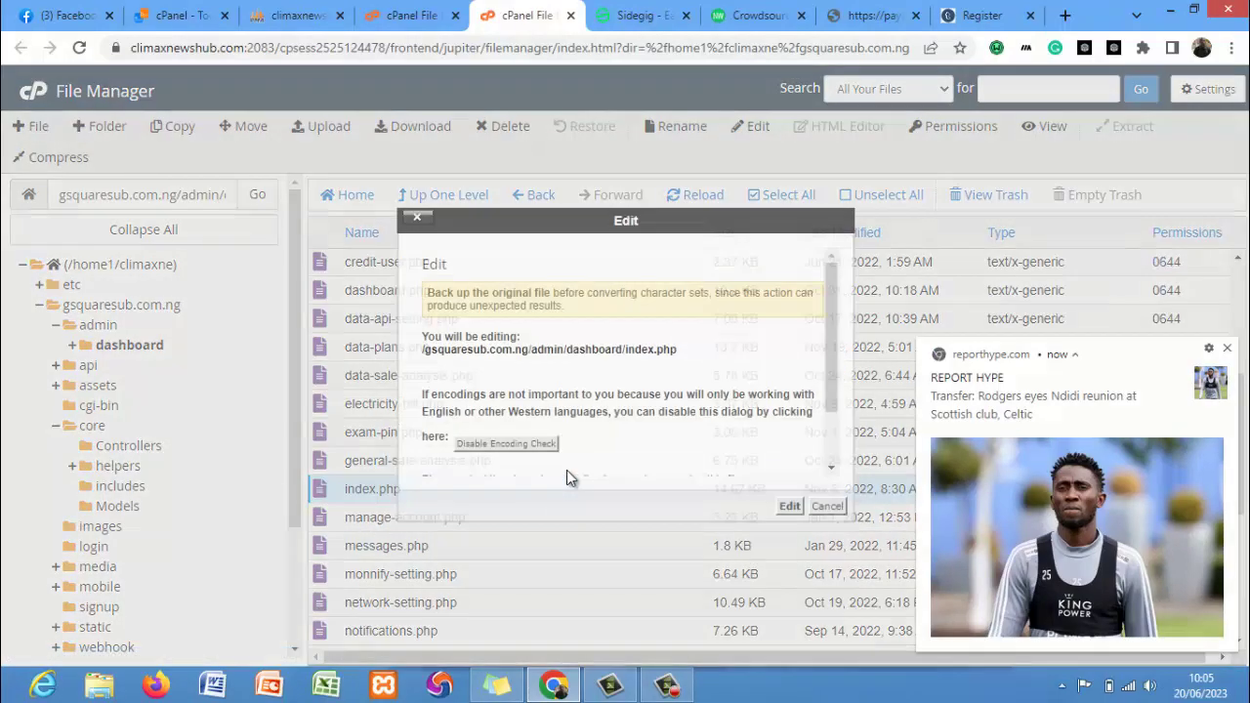
{"action": "left_click", "coordinate": [791, 507]}
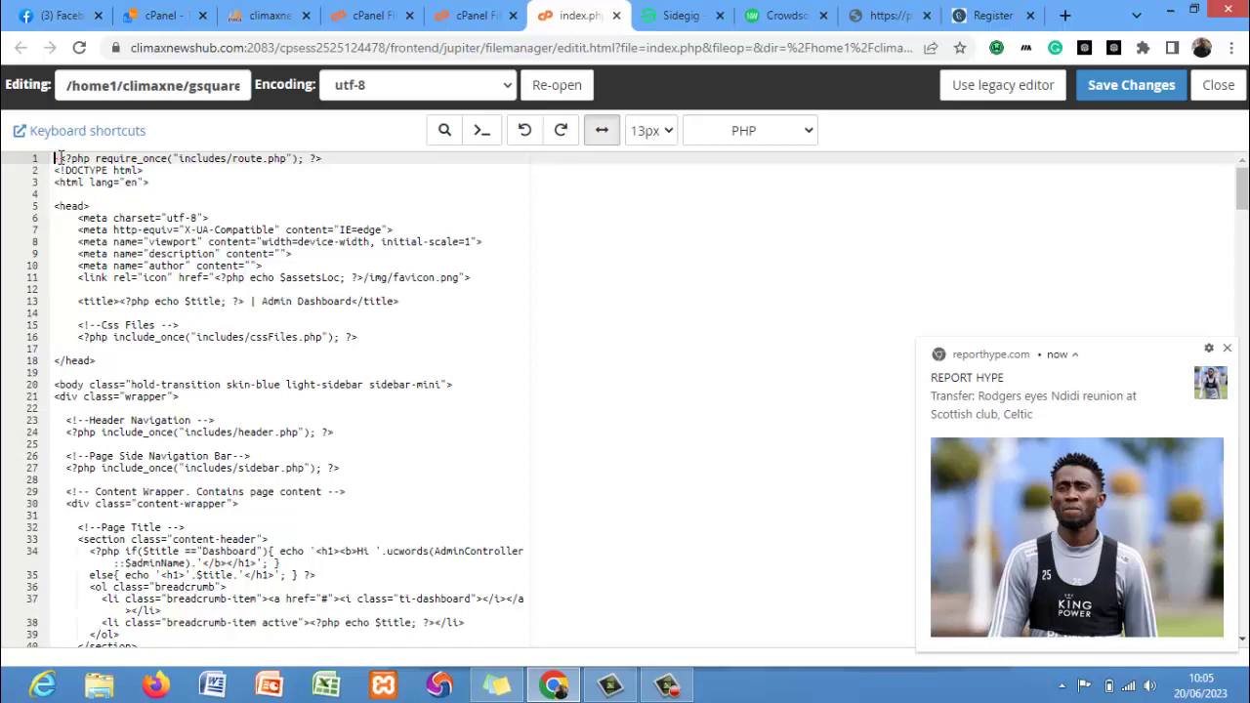
Delete the stray invisible character before <?php on line 1, save, and close the editor.
{"action": "left_click", "coordinate": [56, 159]}
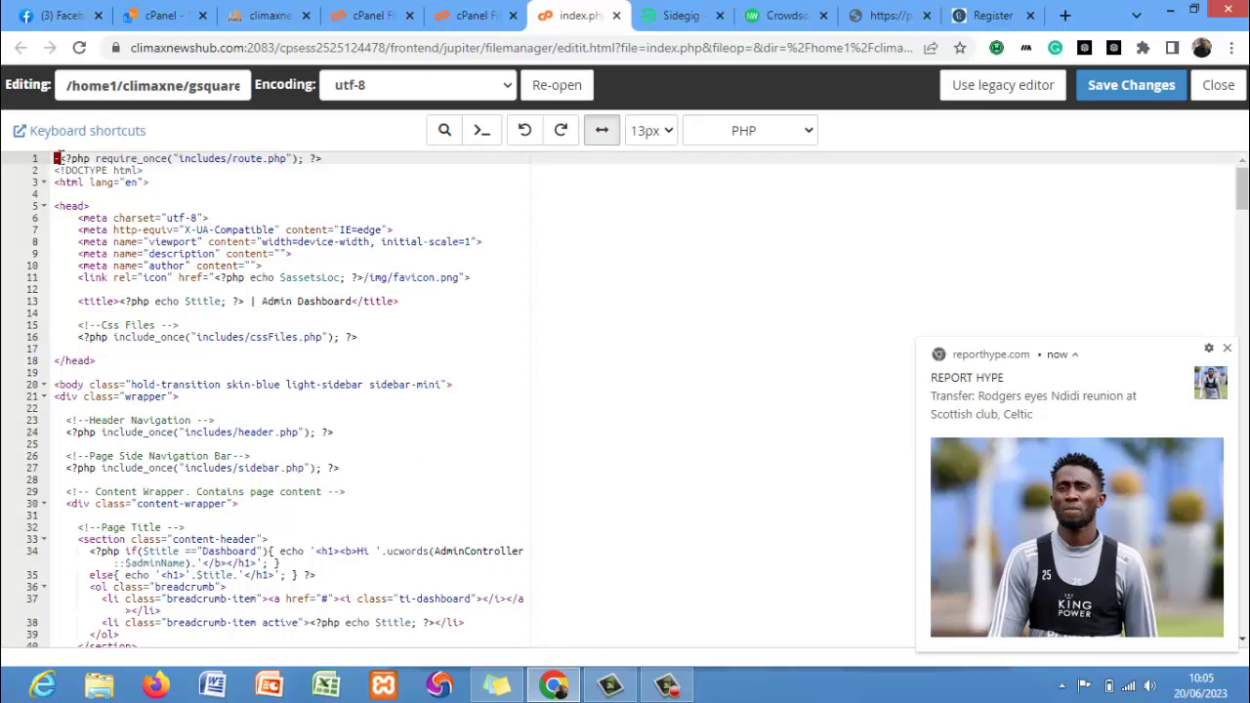
{"action": "key", "text": "Delete"}
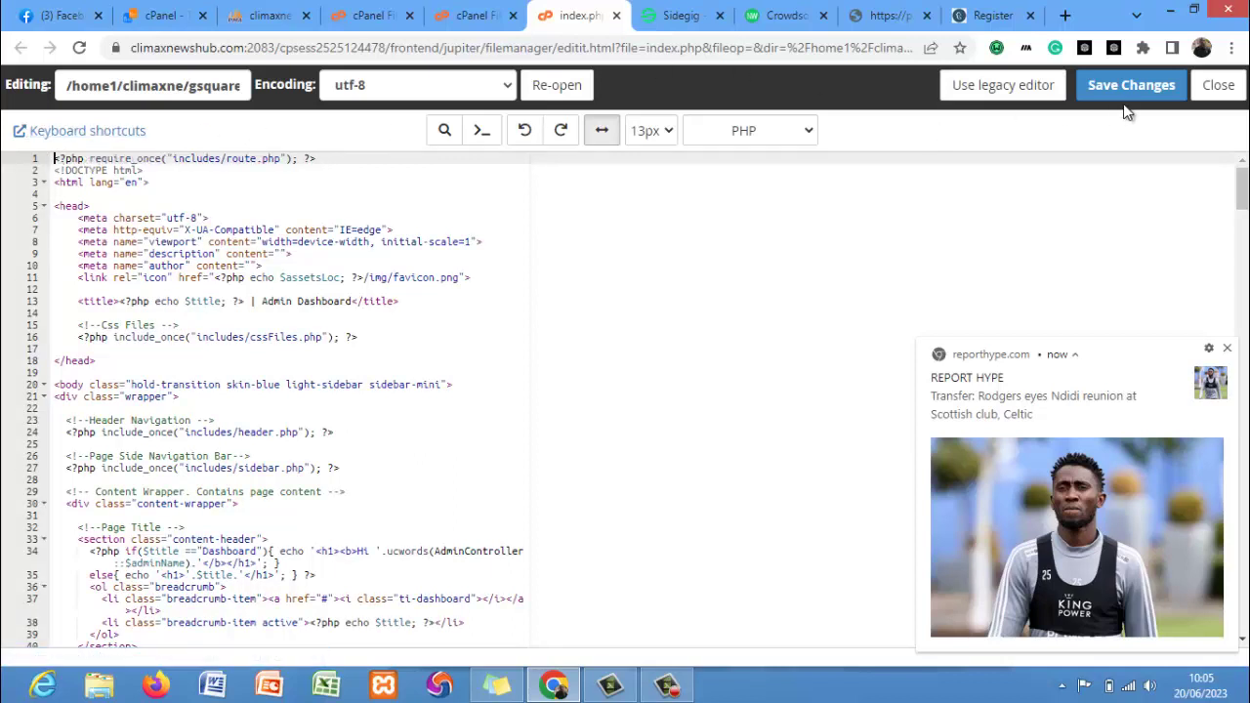
{"action": "left_click", "coordinate": [1105, 85]}
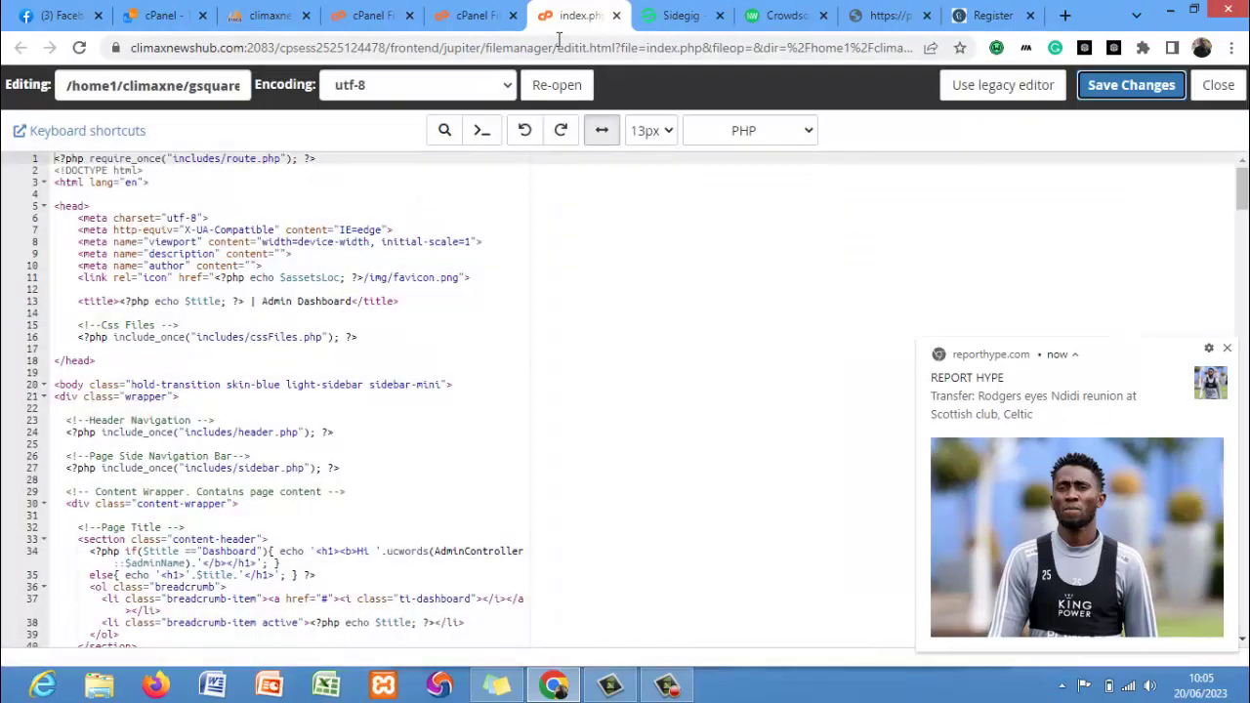
{"action": "left_click", "coordinate": [616, 15]}
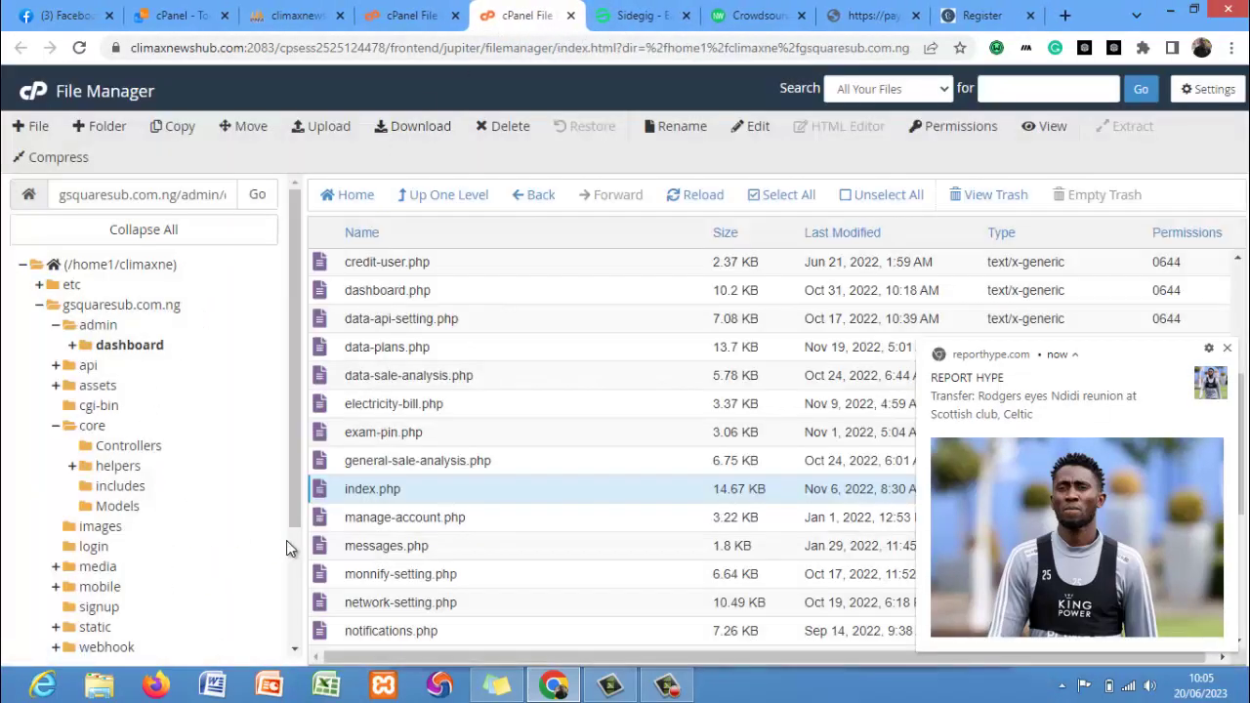
Copy the site path into a new browser tab and load gsquaresub.com.ng/login.
{"action": "left_click_drag", "start_coordinate": [298, 503], "coordinate": [312, 374]}
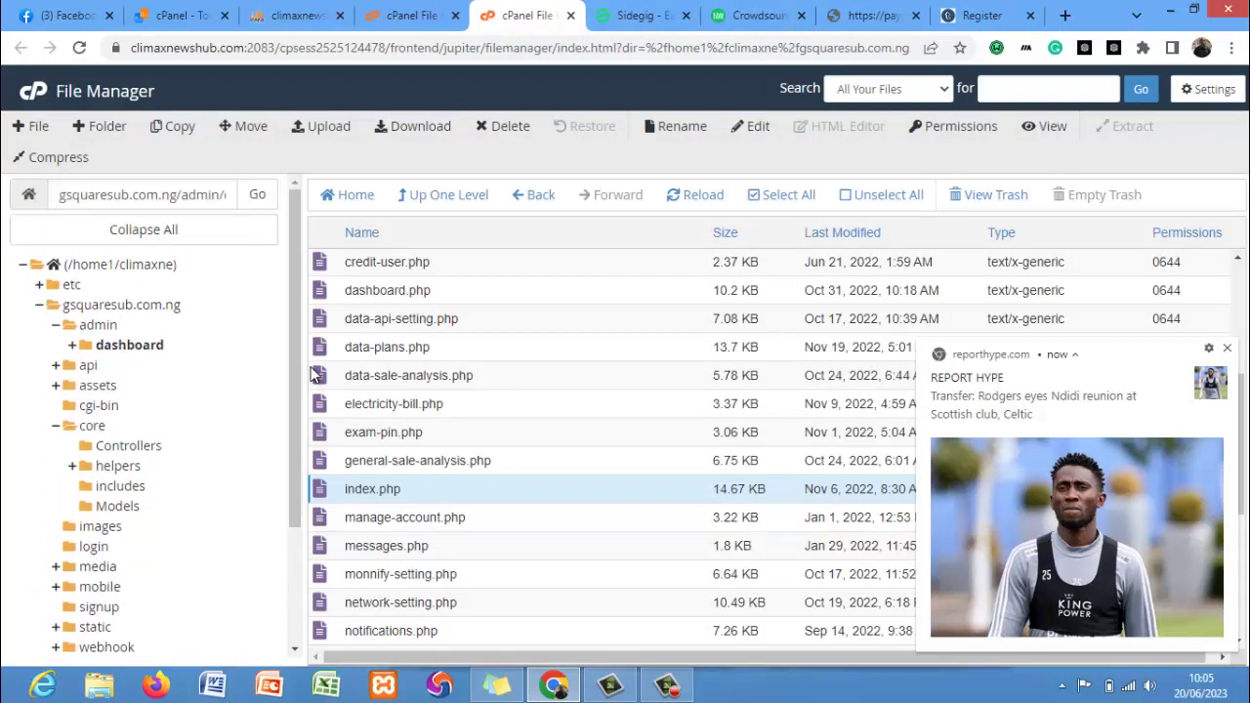
{"action": "left_click", "coordinate": [215, 198]}
{"action": "triple_click", "coordinate": [215, 198]}
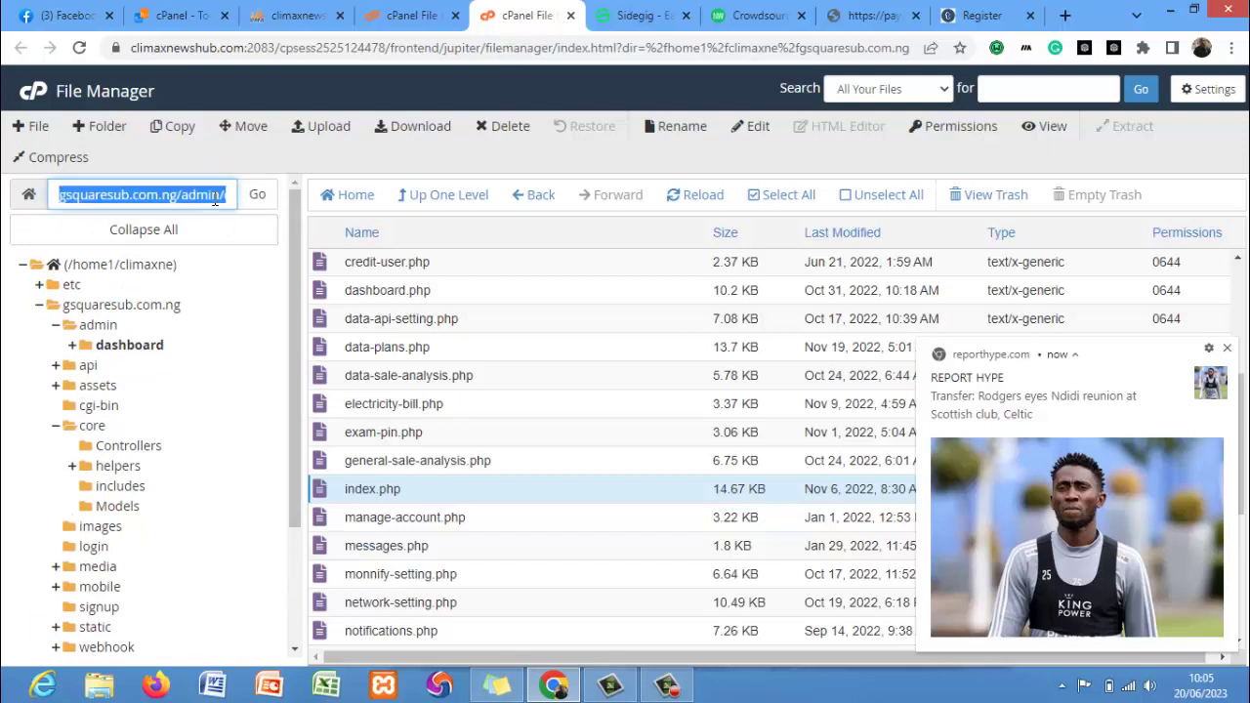
{"action": "left_click", "coordinate": [1064, 14]}
{"action": "type", "text": "gsquaresub.com.ng/admin/dashboard"}
{"action": "key", "text": "BackSpace"}
{"action": "key", "text": "BackSpace"}
{"action": "key", "text": "BackSpace"}
{"action": "key", "text": "BackSpace"}
{"action": "key", "text": "BackSpace"}
{"action": "key", "text": "BackSpace"}
{"action": "key", "text": "BackSpace"}
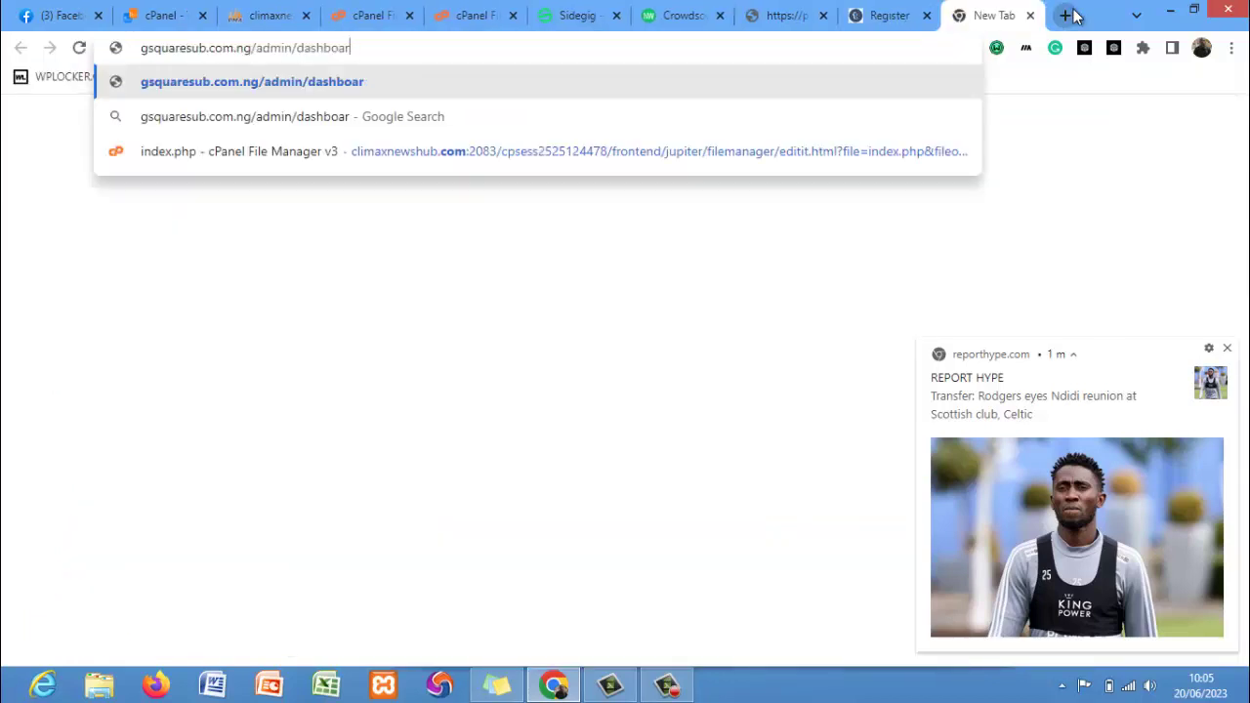
{"action": "key", "text": "BackSpace"}
{"action": "key", "text": "BackSpace"}
{"action": "key", "text": "BackSpace"}
{"action": "key", "text": "BackSpace"}
{"action": "key", "text": "BackSpace"}
{"action": "key", "text": "BackSpace"}
{"action": "key", "text": "BackSpace"}
{"action": "key", "text": "BackSpace"}
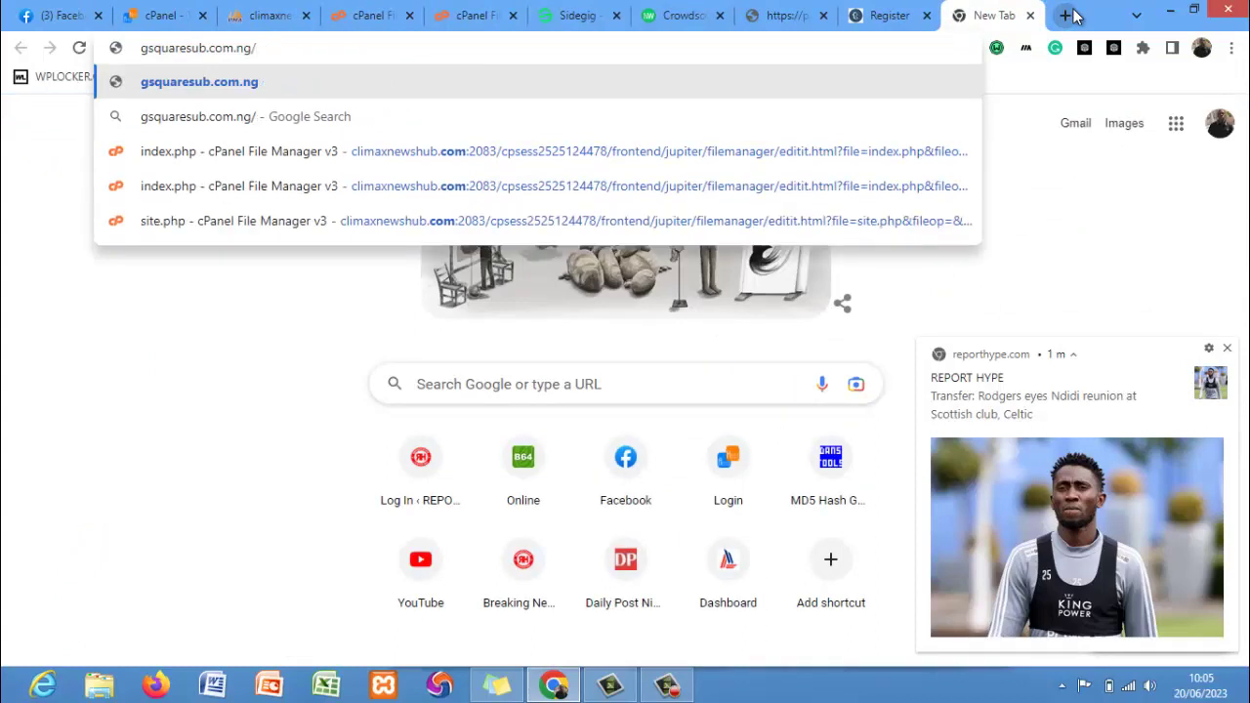
{"action": "type", "text": "login"}
{"action": "key", "text": "Return"}
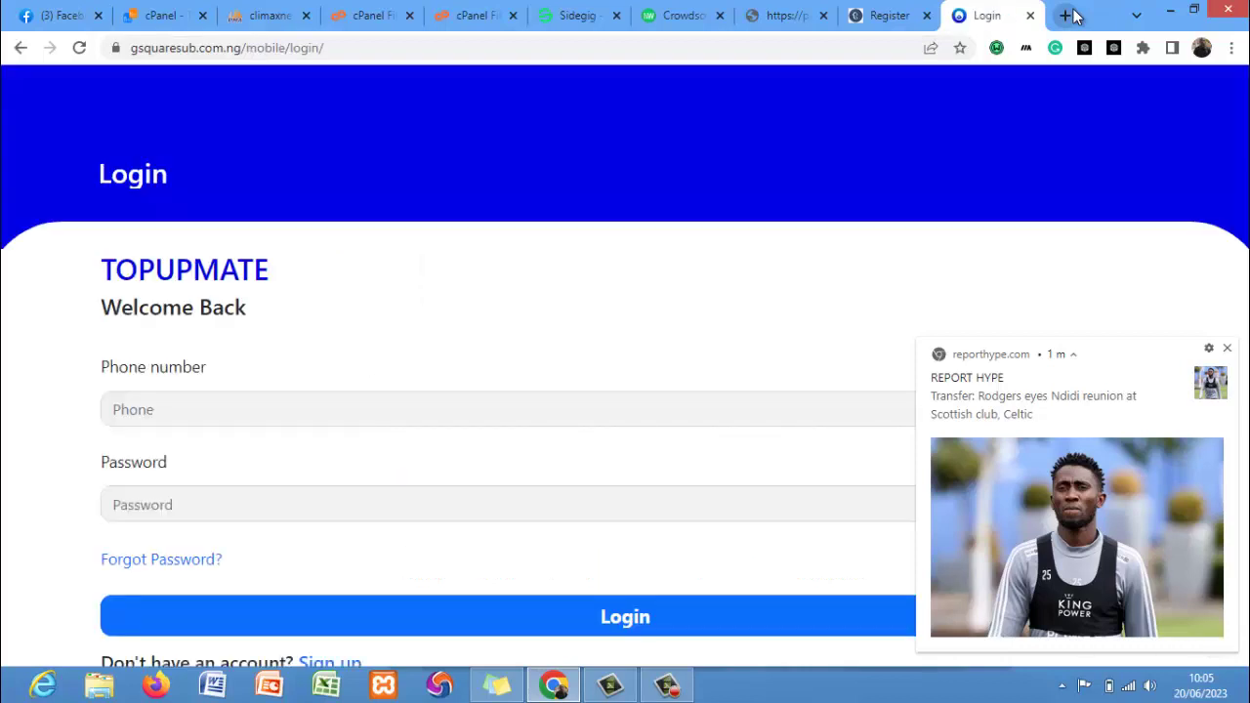
Change the address from /login to gsquaresub.com.ng/admin and load it.
{"action": "left_click", "coordinate": [892, 47]}
{"action": "left_click", "coordinate": [892, 47]}
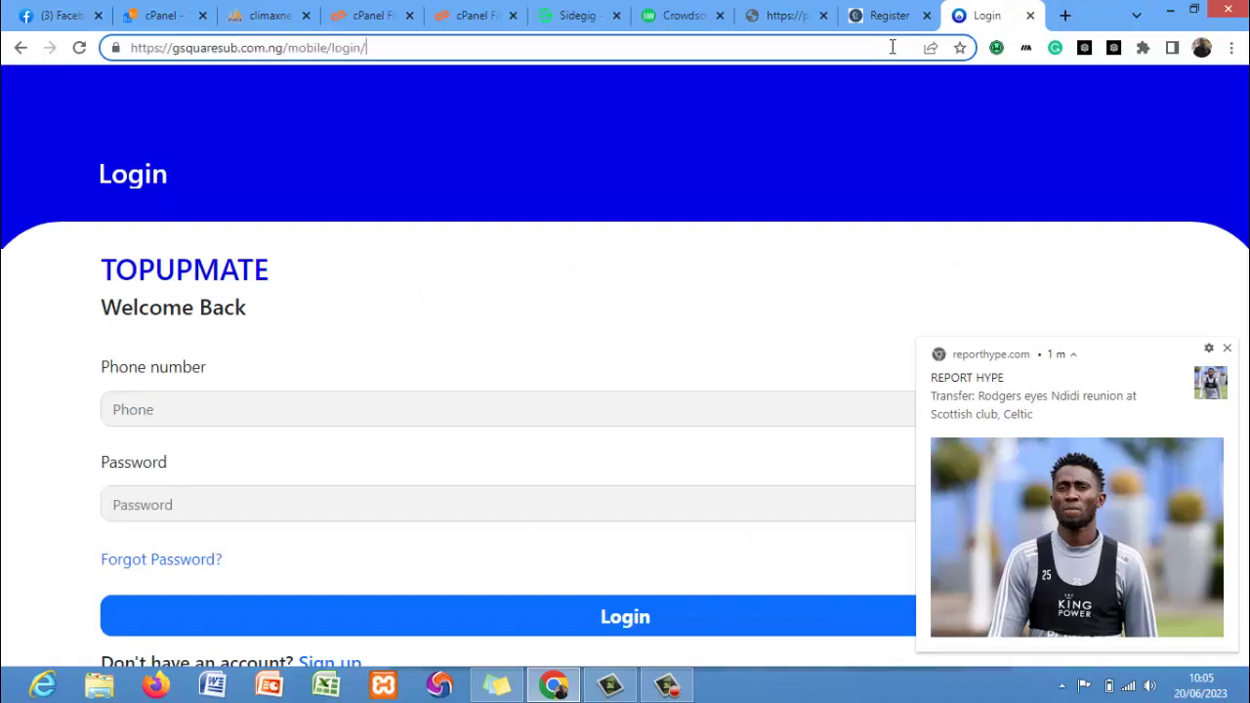
{"action": "key", "text": "BackSpace"}
{"action": "key", "text": "BackSpace"}
{"action": "key", "text": "BackSpace"}
{"action": "key", "text": "BackSpace"}
{"action": "key", "text": "BackSpace"}
{"action": "key", "text": "BackSpace"}
{"action": "key", "text": "BackSpace"}
{"action": "key", "text": "BackSpace"}
{"action": "key", "text": "BackSpace"}
{"action": "key", "text": "BackSpace"}
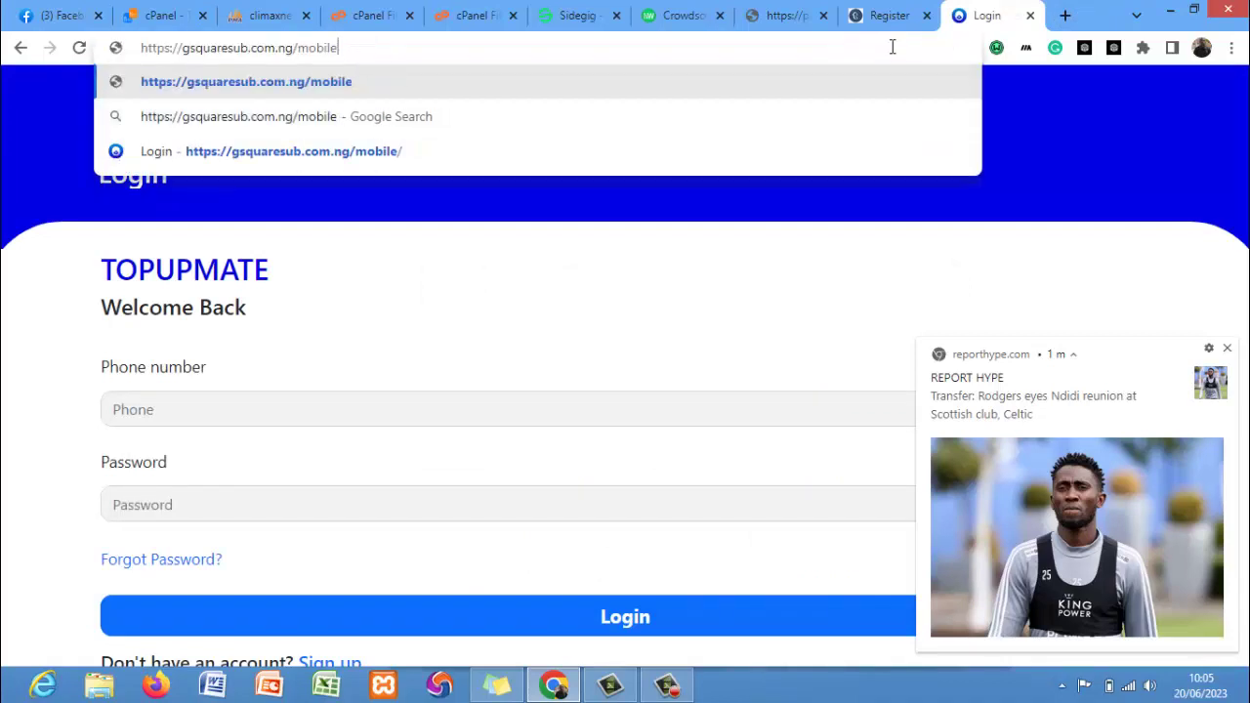
{"action": "key", "text": "BackSpace"}
{"action": "key", "text": "BackSpace"}
{"action": "key", "text": "BackSpace"}
{"action": "type", "text": "admin"}
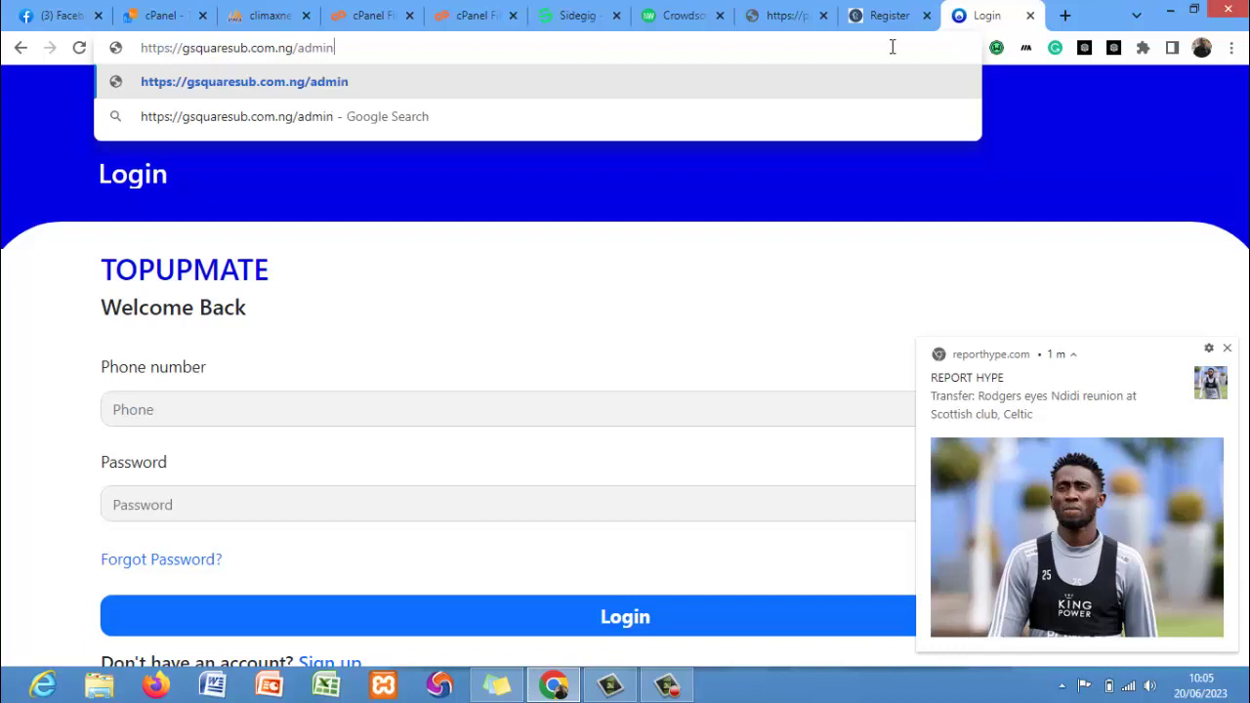
{"action": "key", "text": "Return"}
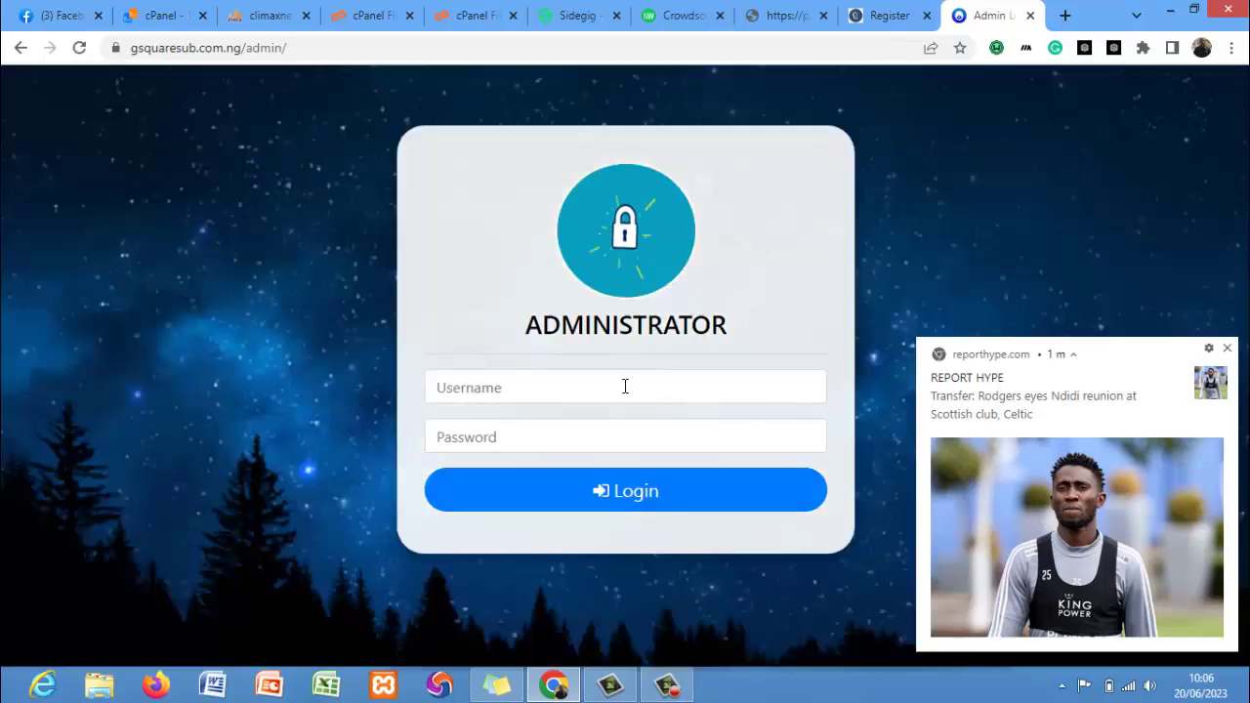
Log in with the saved admin username and the account password, then acknowledge the success alert.
{"action": "left_click", "coordinate": [625, 386]}
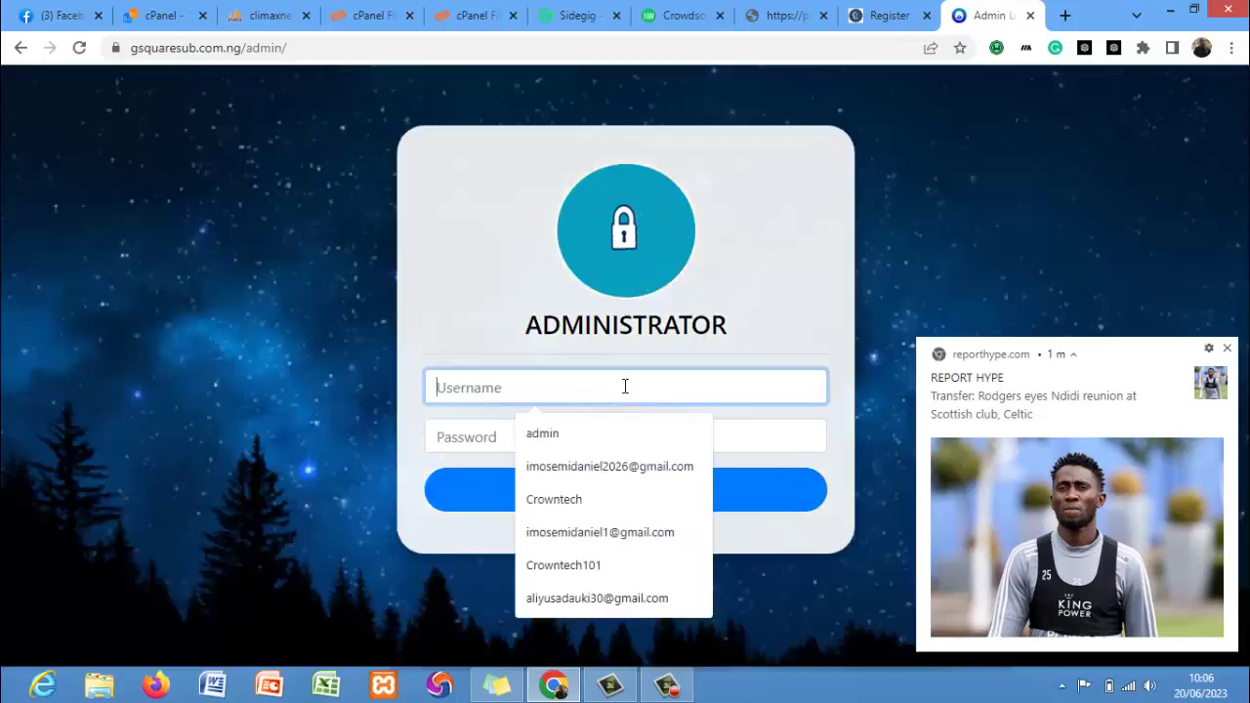
{"action": "left_click", "coordinate": [583, 434]}
{"action": "left_click", "coordinate": [535, 441]}
{"action": "type", "text": "ad"}
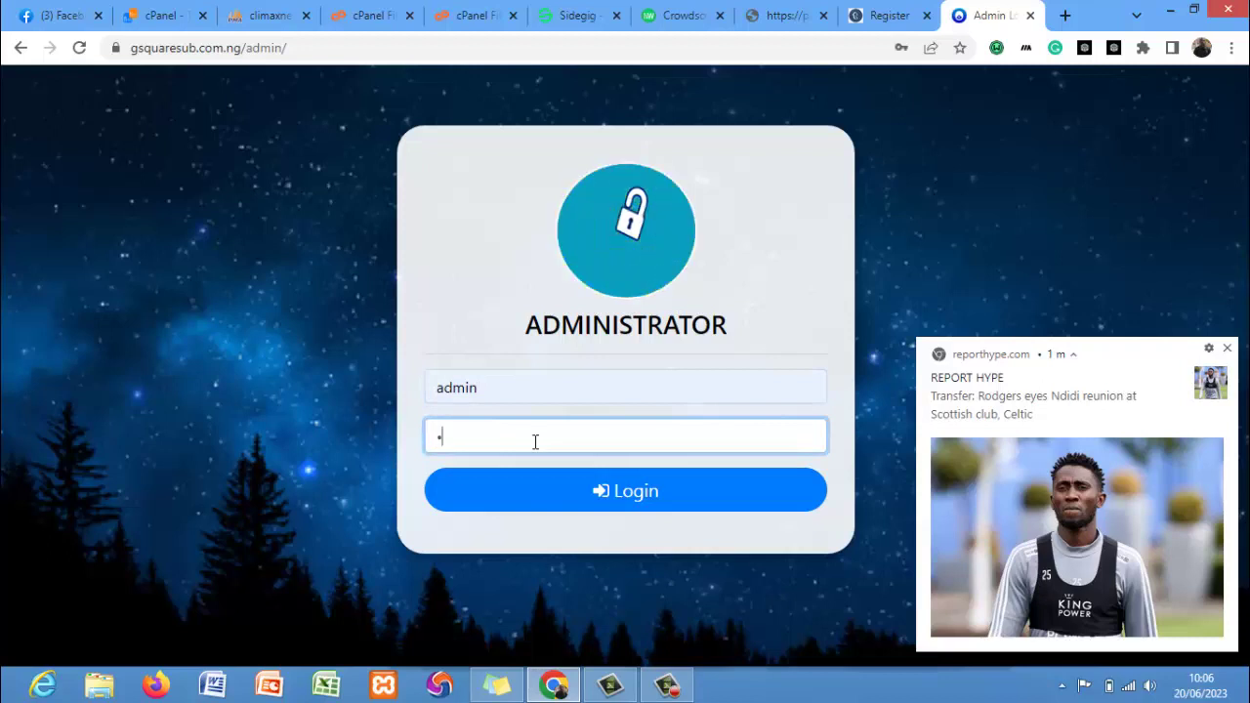
{"action": "type", "text": "min"}
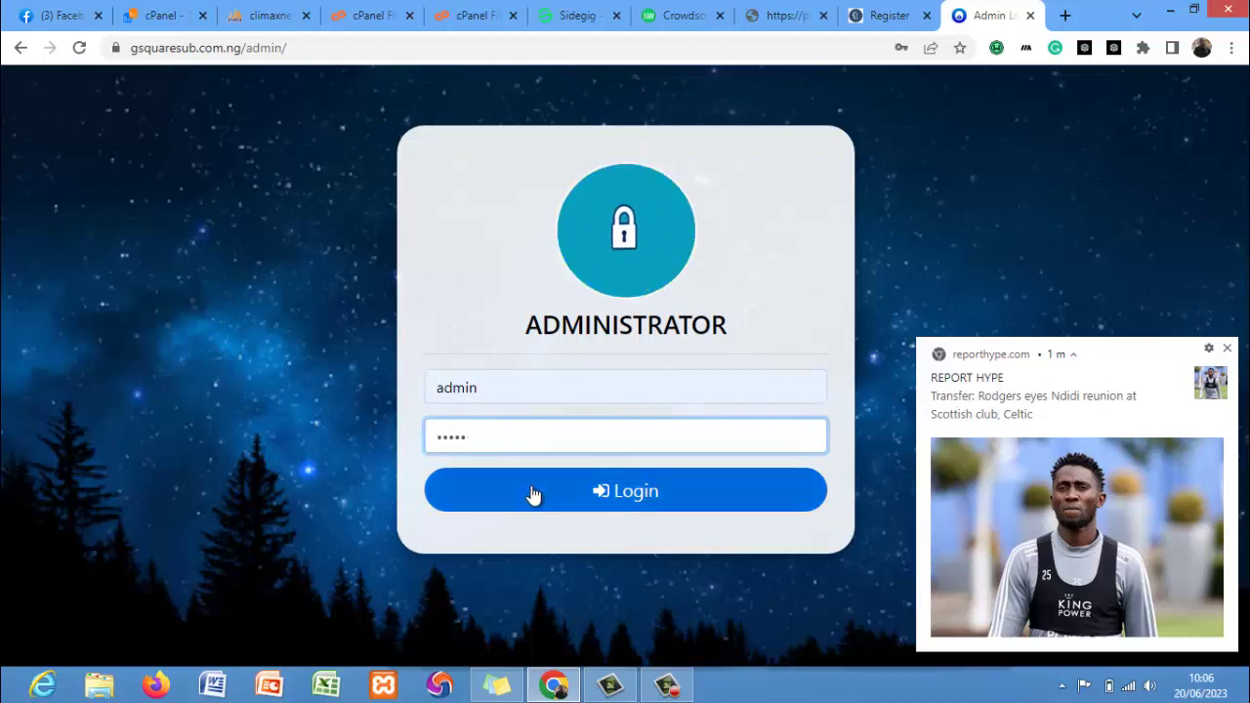
{"action": "left_click", "coordinate": [533, 495]}
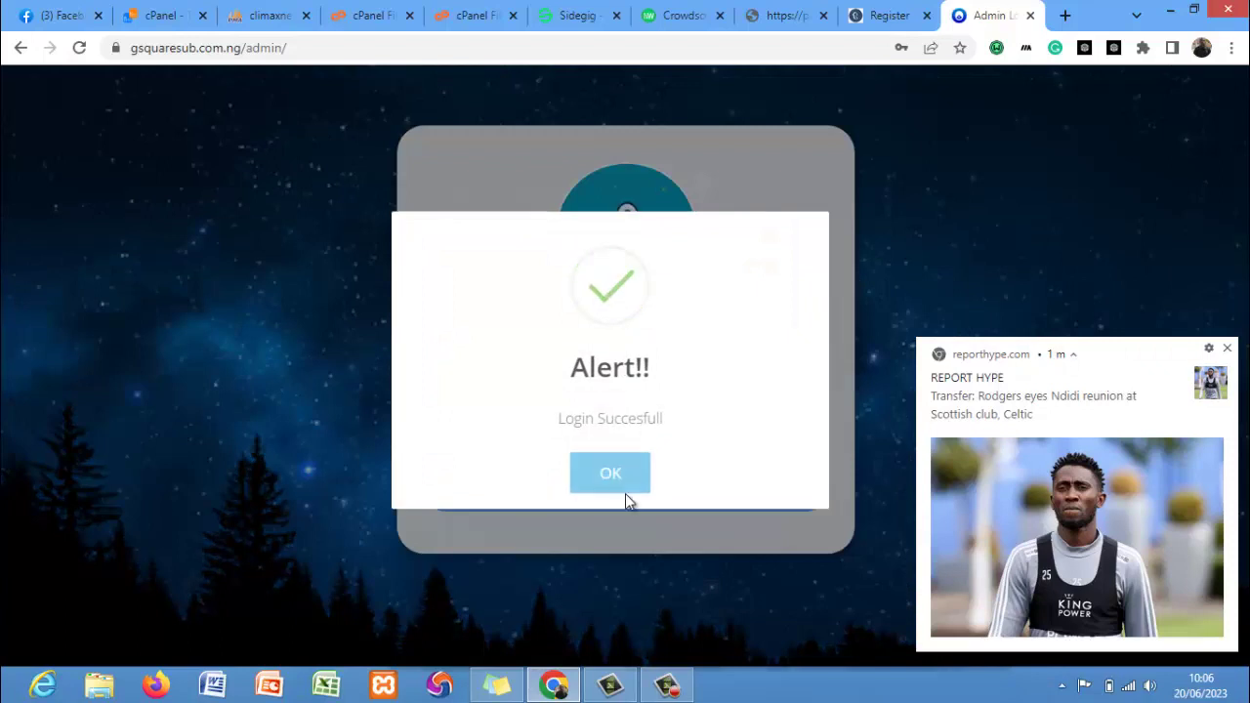
{"action": "left_click", "coordinate": [625, 490]}
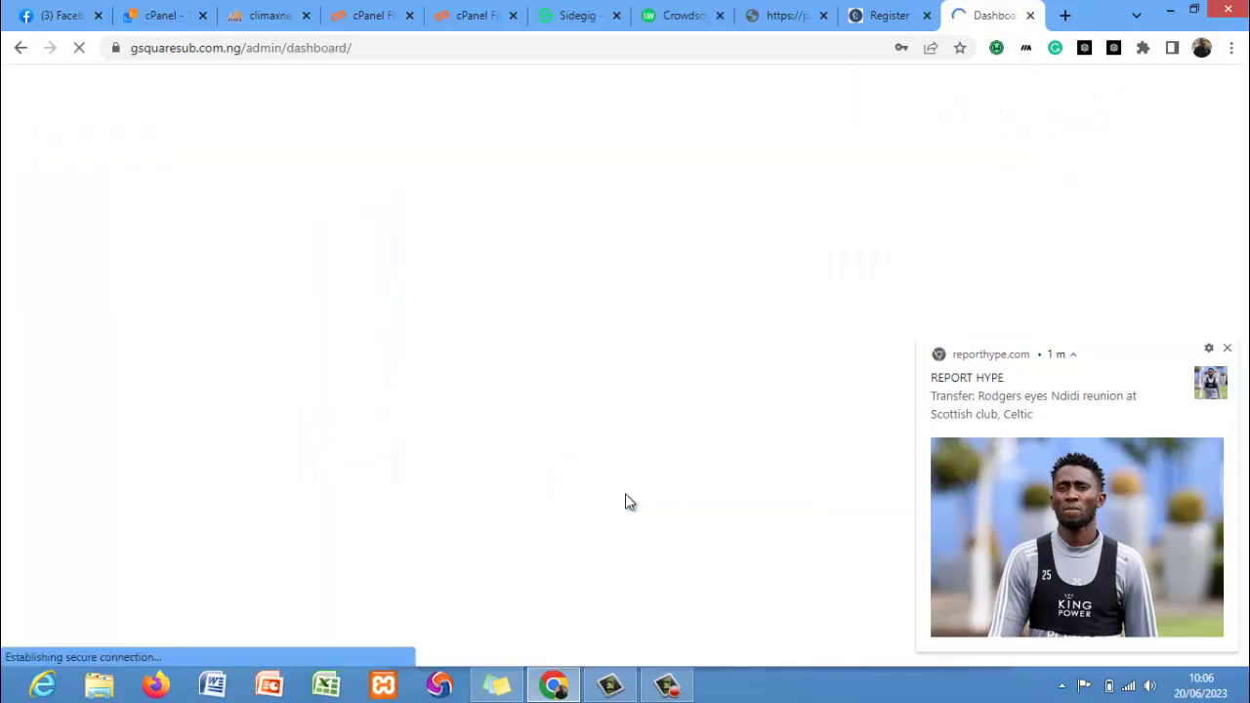
Dismiss the news notification, password breach warning and Chrome's save-password offer, then review the dashboard.
{"action": "left_click", "coordinate": [1227, 347]}
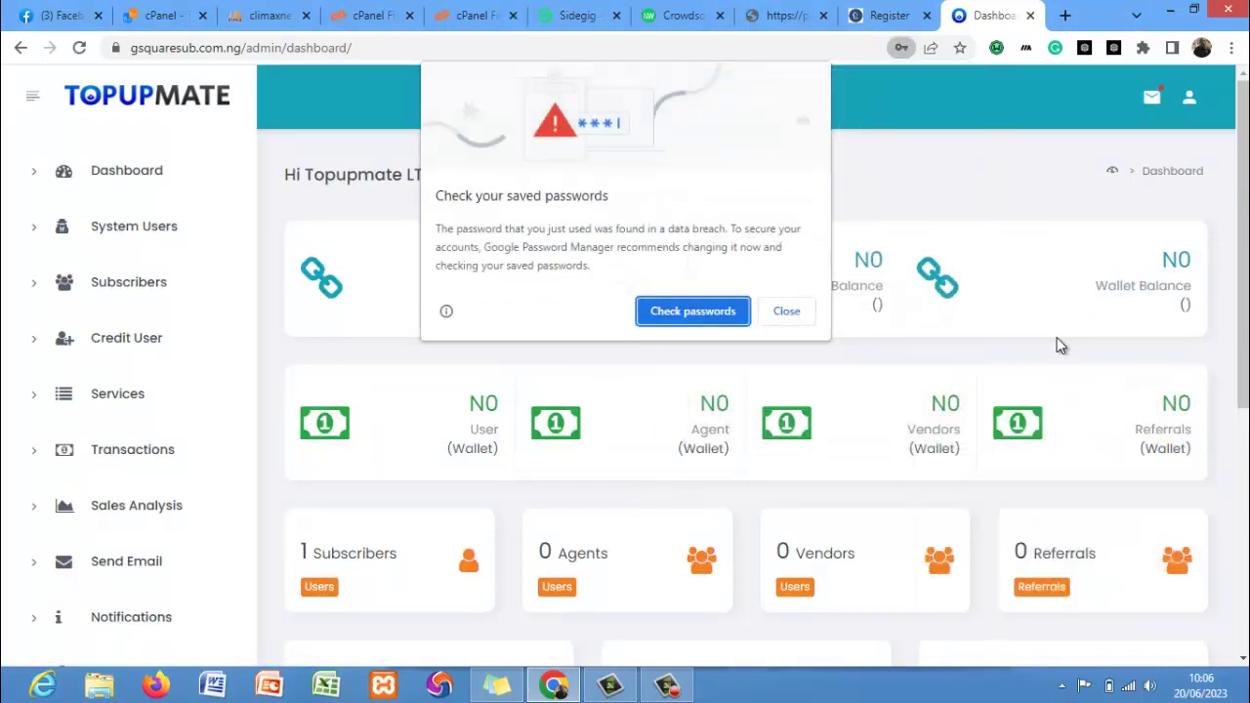
{"action": "left_click", "coordinate": [786, 310]}
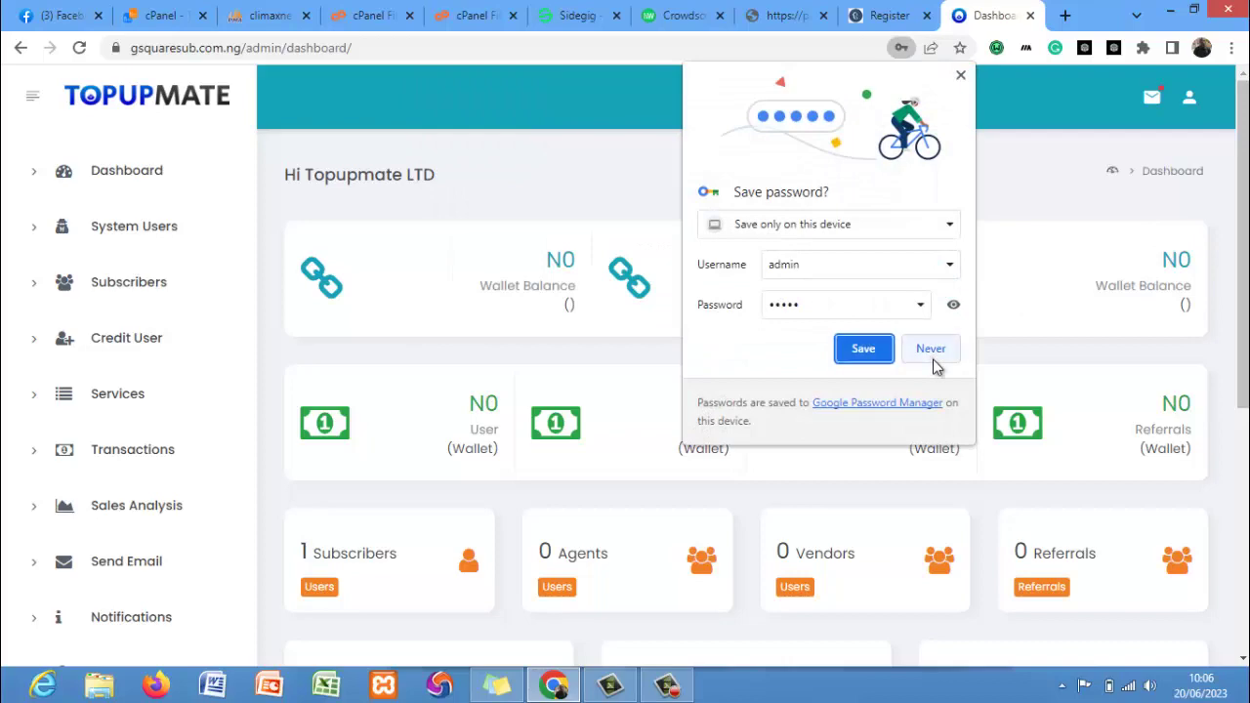
{"action": "left_click", "coordinate": [930, 350]}
{"action": "scroll", "coordinate": [1242, 244], "scroll_direction": "down", "scroll_amount": 1}
{"action": "scroll", "coordinate": [1242, 342], "scroll_direction": "down", "scroll_amount": 3}
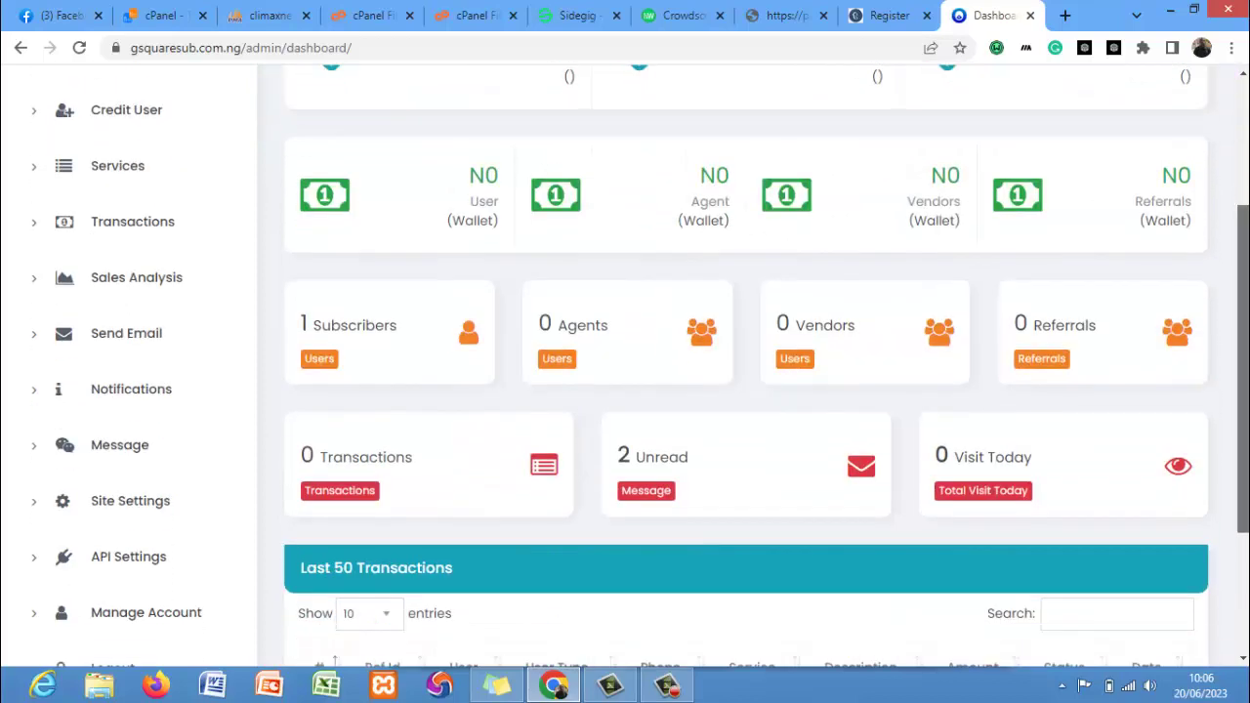
{"action": "scroll", "coordinate": [1242, 341], "scroll_direction": "up", "scroll_amount": 2}
{"action": "scroll", "coordinate": [746, 371], "scroll_direction": "up", "scroll_amount": 3}
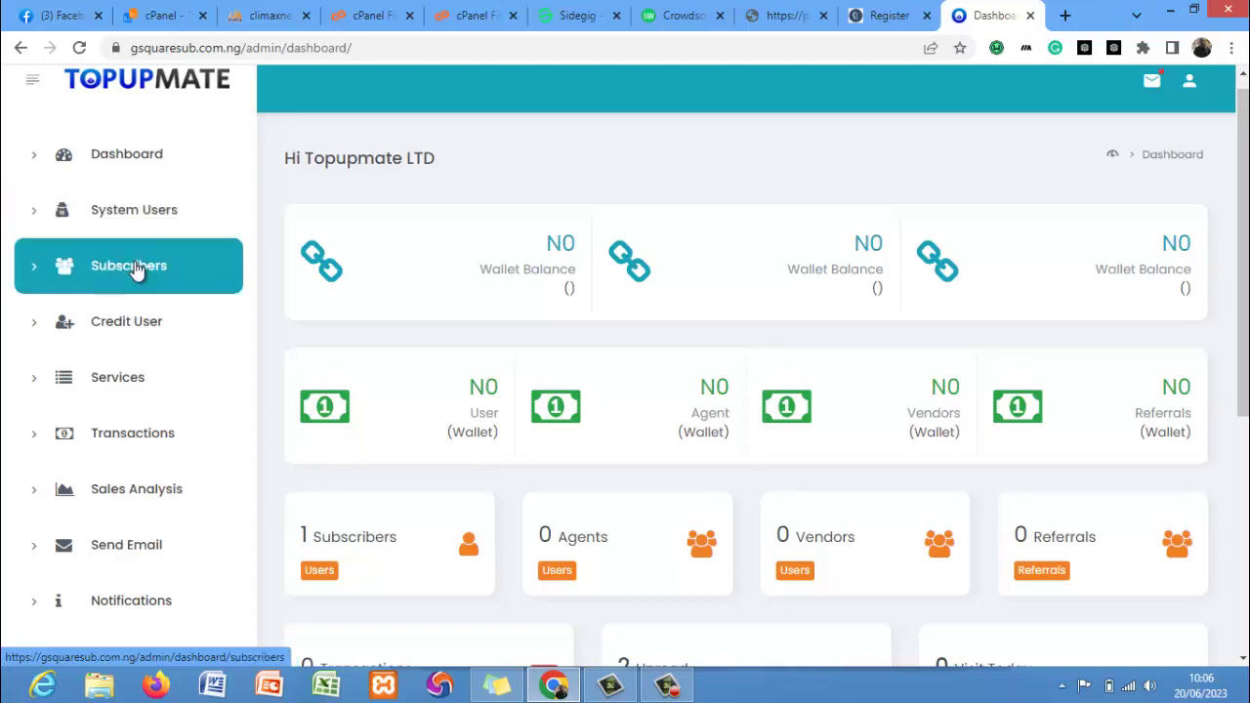
Open the System Users page listing the single Active Super Admin account.
{"action": "left_click", "coordinate": [151, 211]}
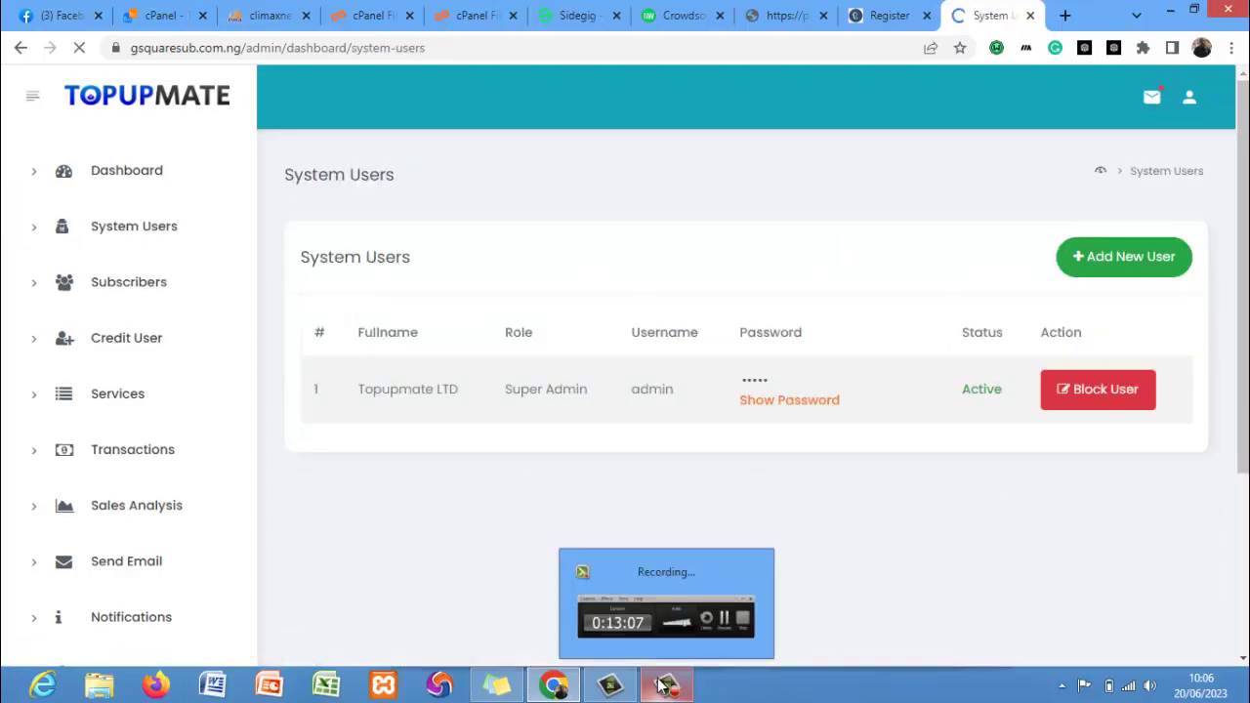
{"action": "left_click", "coordinate": [666, 687]}
{"action": "left_click", "coordinate": [658, 547]}
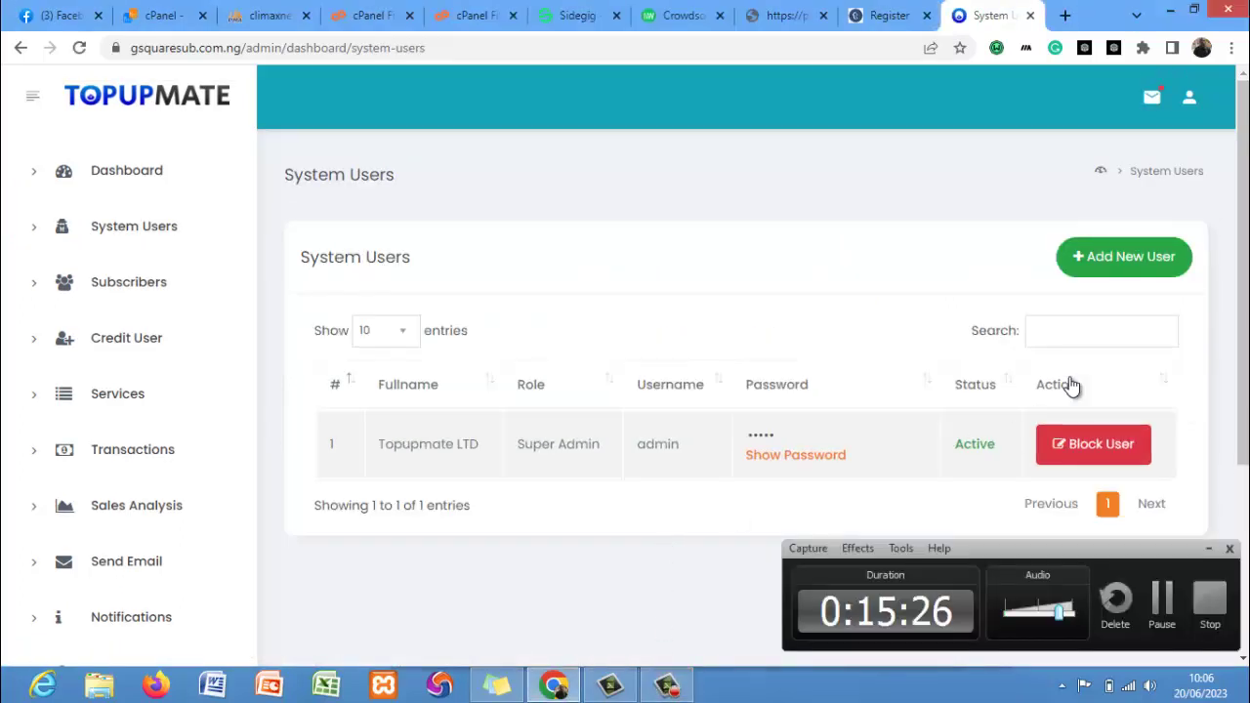
Preview the Add New User form's role options, keep Super Admin, and close it unsaved.
{"action": "left_click", "coordinate": [1100, 258]}
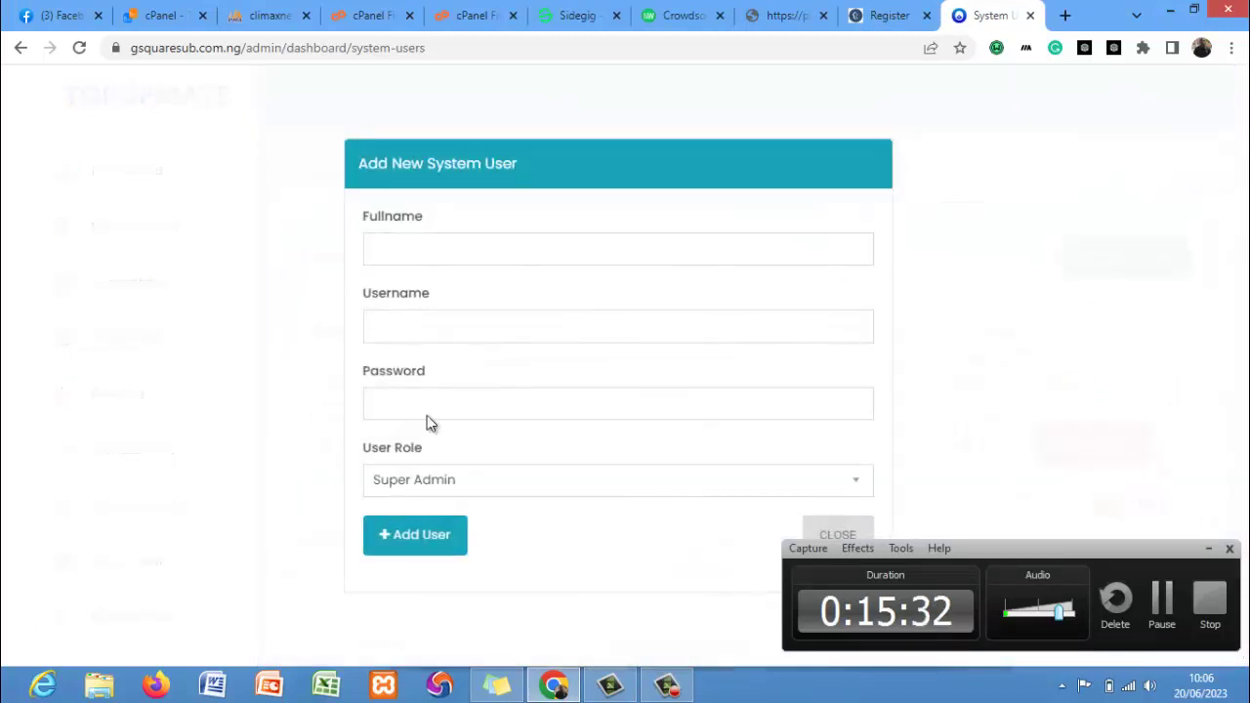
{"action": "left_click", "coordinate": [440, 485]}
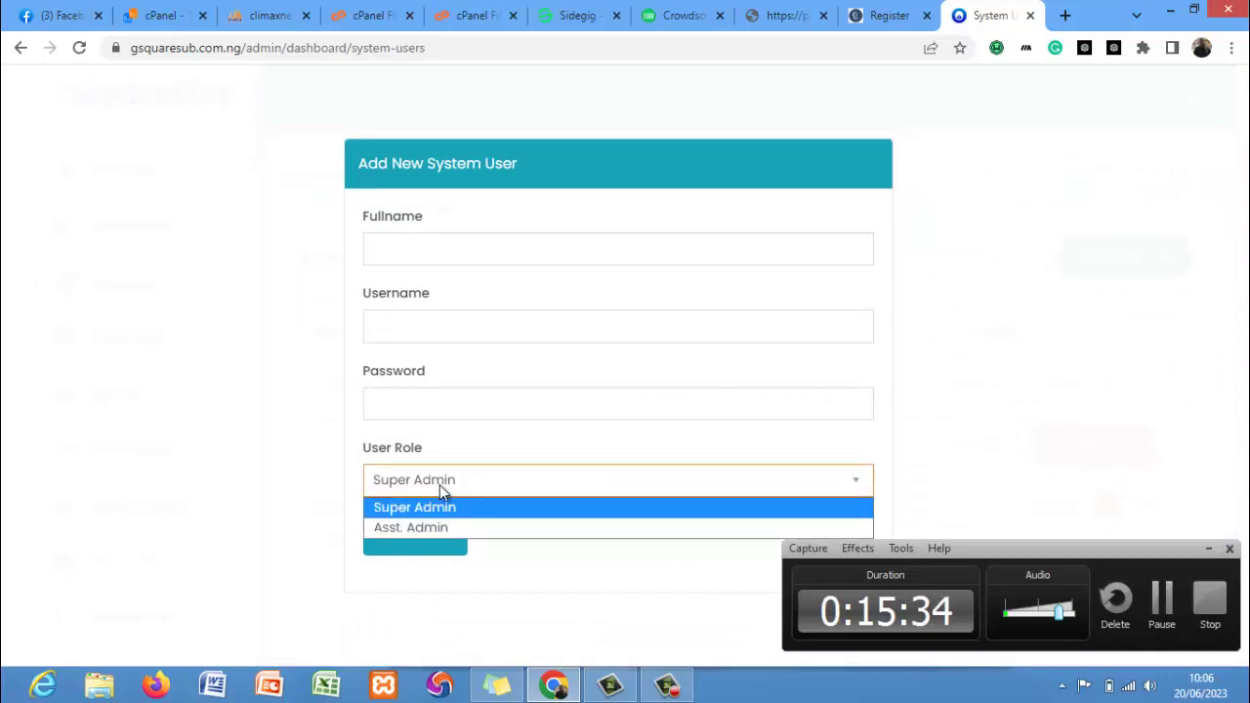
{"action": "left_click", "coordinate": [446, 507]}
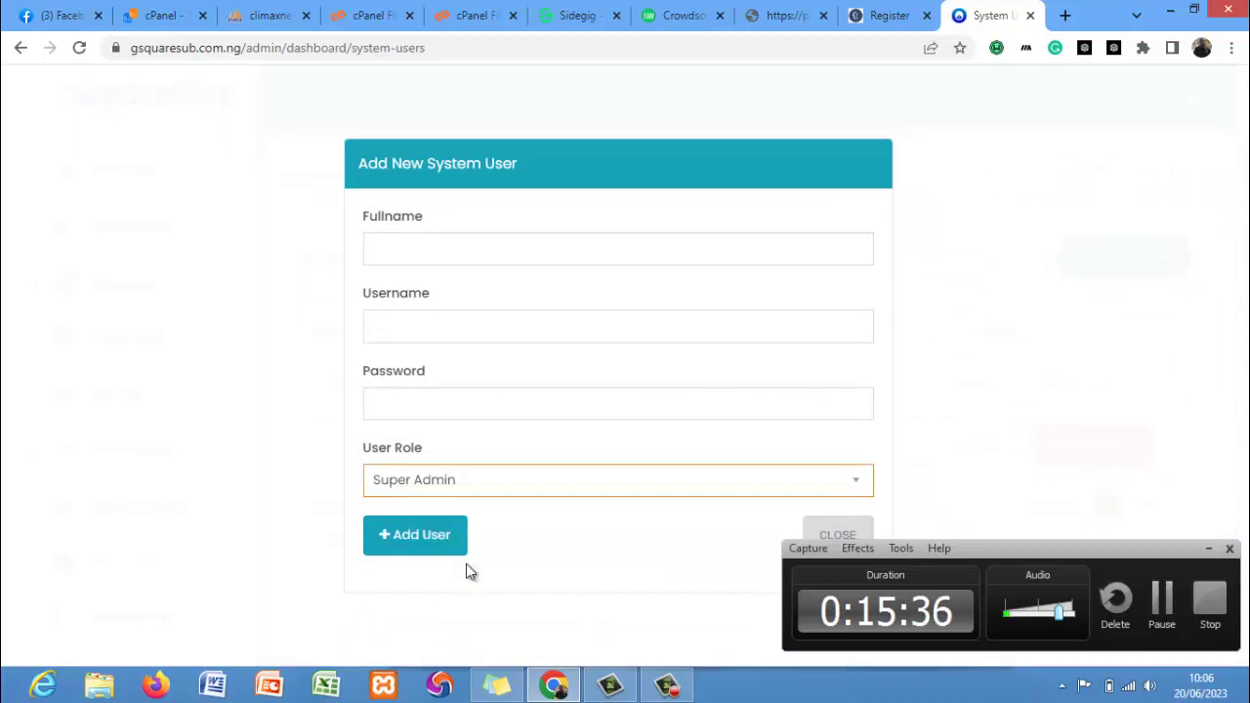
{"action": "left_click", "coordinate": [839, 537]}
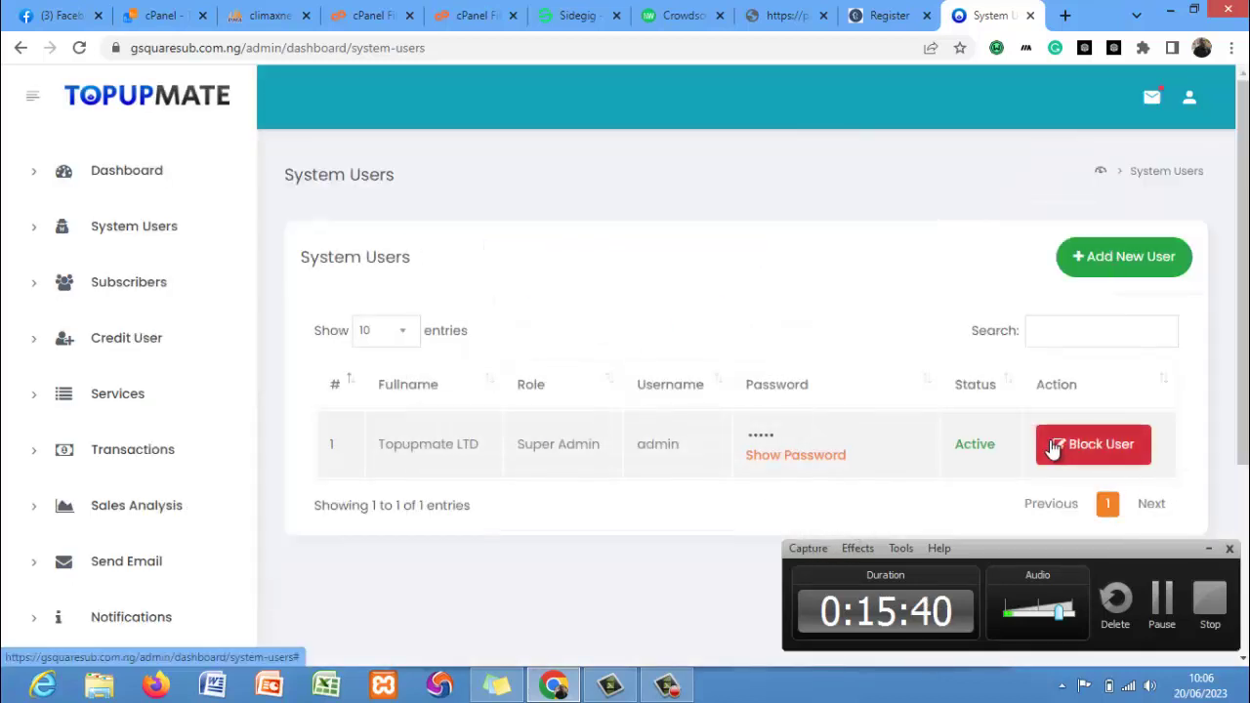
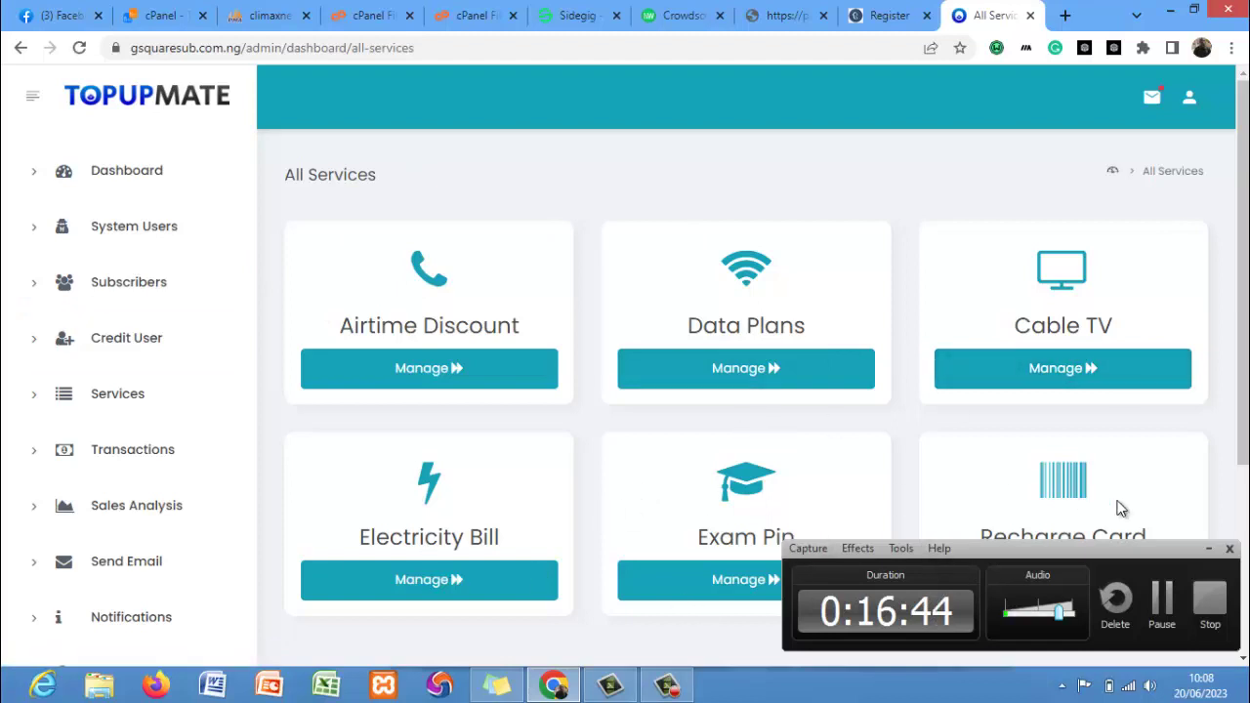
Scroll down and back up the All Services overview to see Airtime Discount, Data Plans and Cable TV.
{"action": "scroll", "coordinate": [976, 478], "scroll_direction": "down", "scroll_amount": 3}
{"action": "scroll", "coordinate": [782, 439], "scroll_direction": "up", "scroll_amount": 3}
List the six MTN SME data plans and inspect the 500 MB plan's prices without saving changes.
{"action": "left_click", "coordinate": [692, 379]}
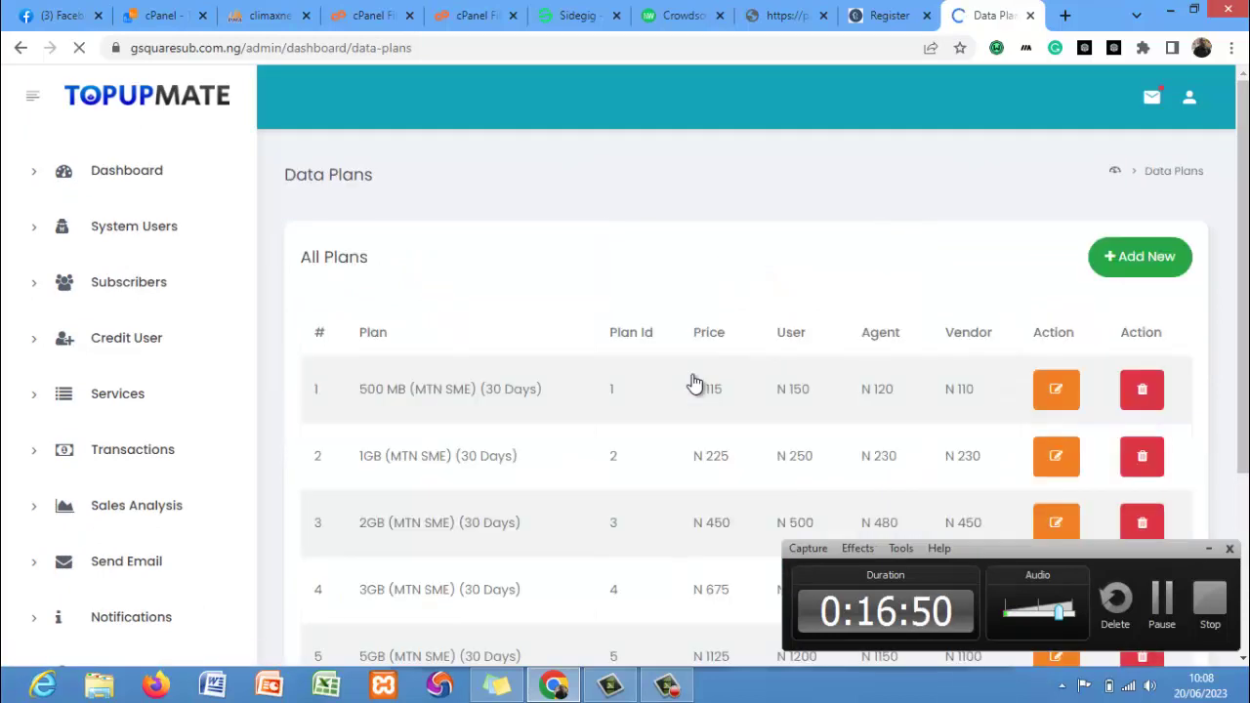
{"action": "scroll", "coordinate": [664, 293], "scroll_direction": "down", "scroll_amount": 3}
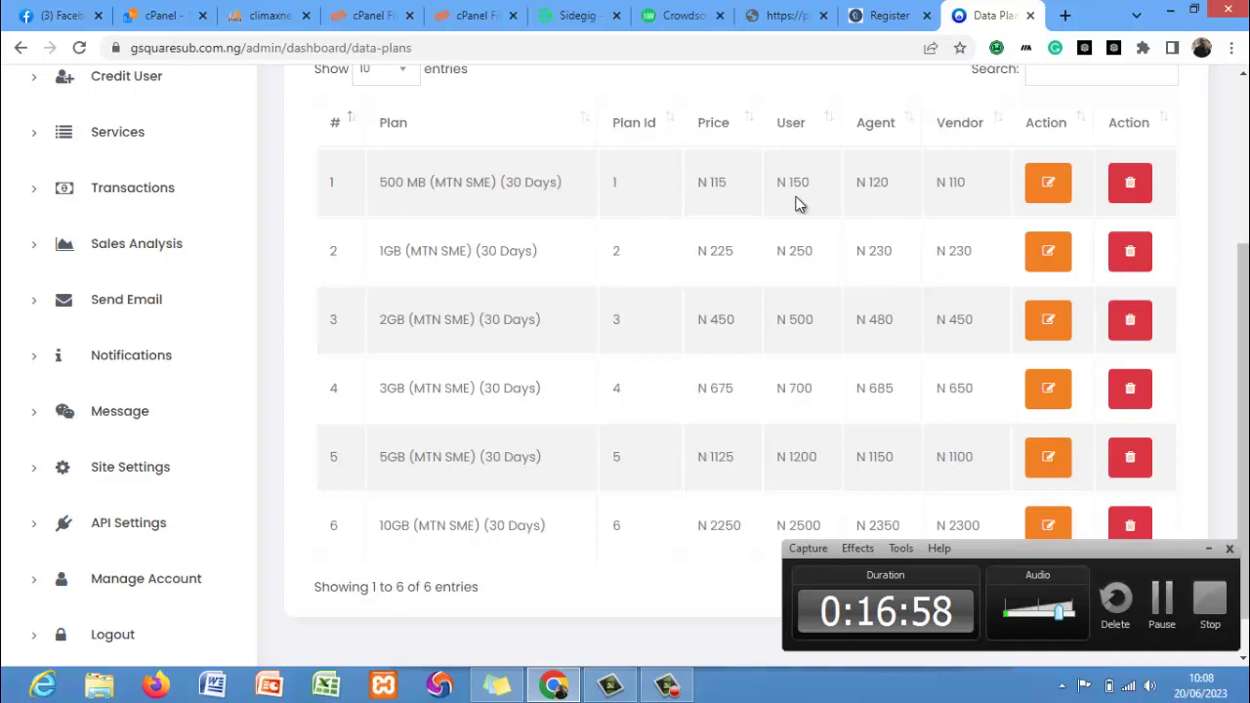
{"action": "left_click", "coordinate": [1048, 187]}
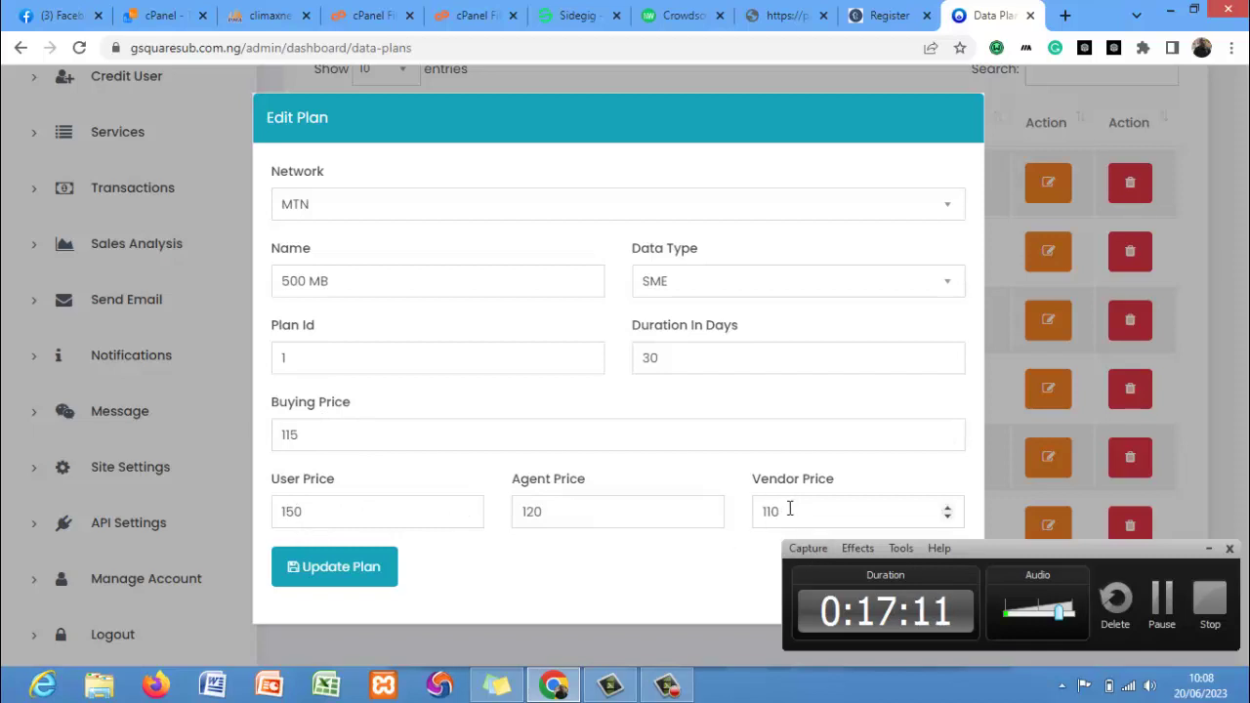
{"action": "left_click", "coordinate": [1209, 548]}
{"action": "left_click", "coordinate": [949, 575]}
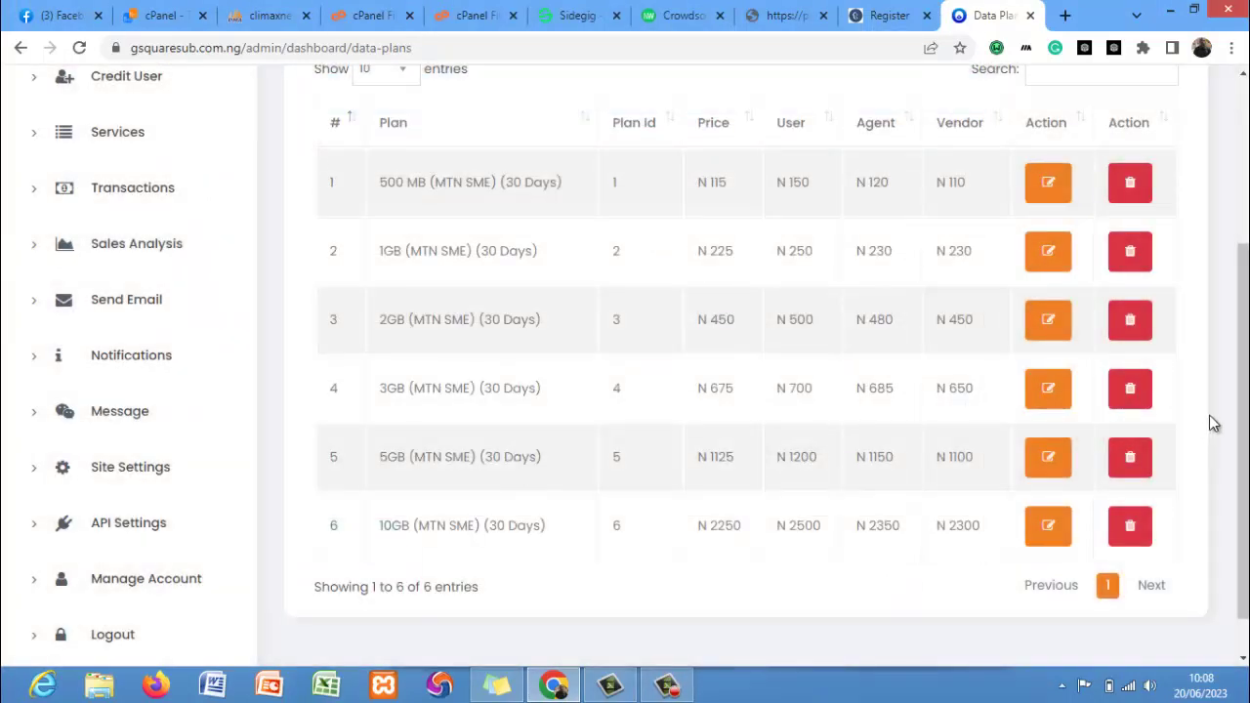
Review the Monnify API key fields, the 1.075% wallet top-up charge, and the bank activations, all Off.
{"action": "left_click", "coordinate": [134, 525]}
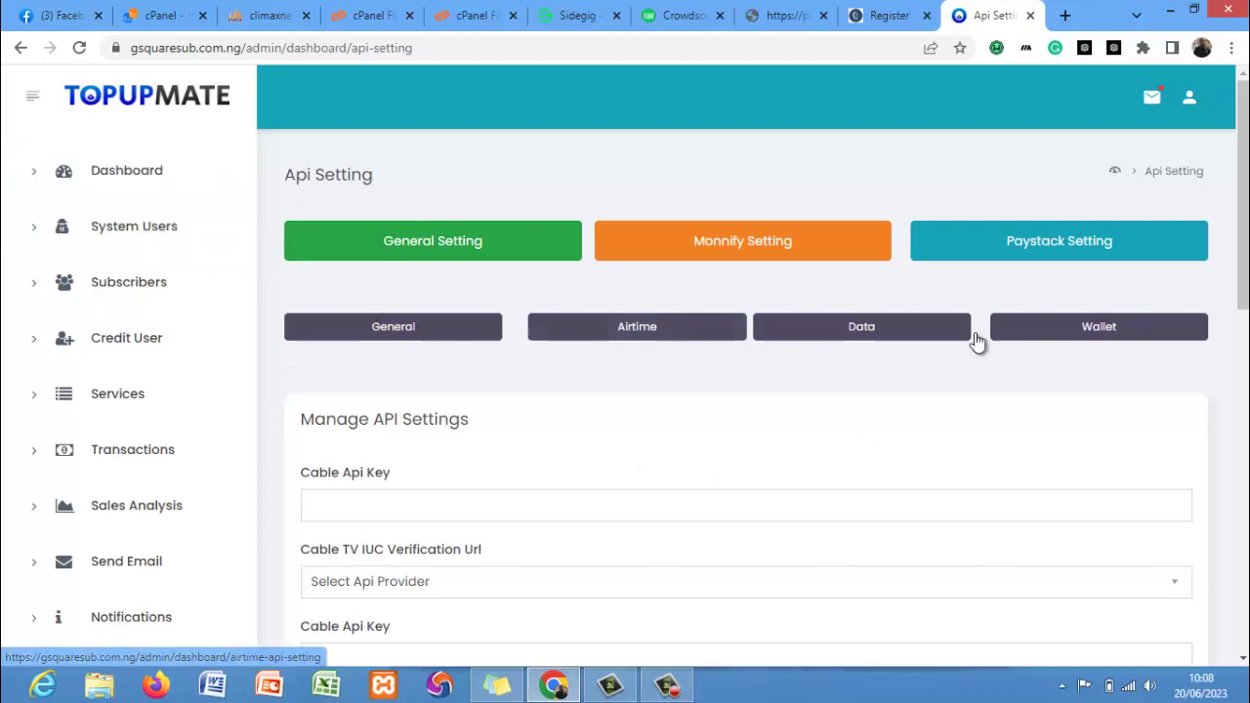
{"action": "scroll", "coordinate": [967, 322], "scroll_direction": "down", "scroll_amount": 6}
{"action": "scroll", "coordinate": [929, 244], "scroll_direction": "up", "scroll_amount": 6}
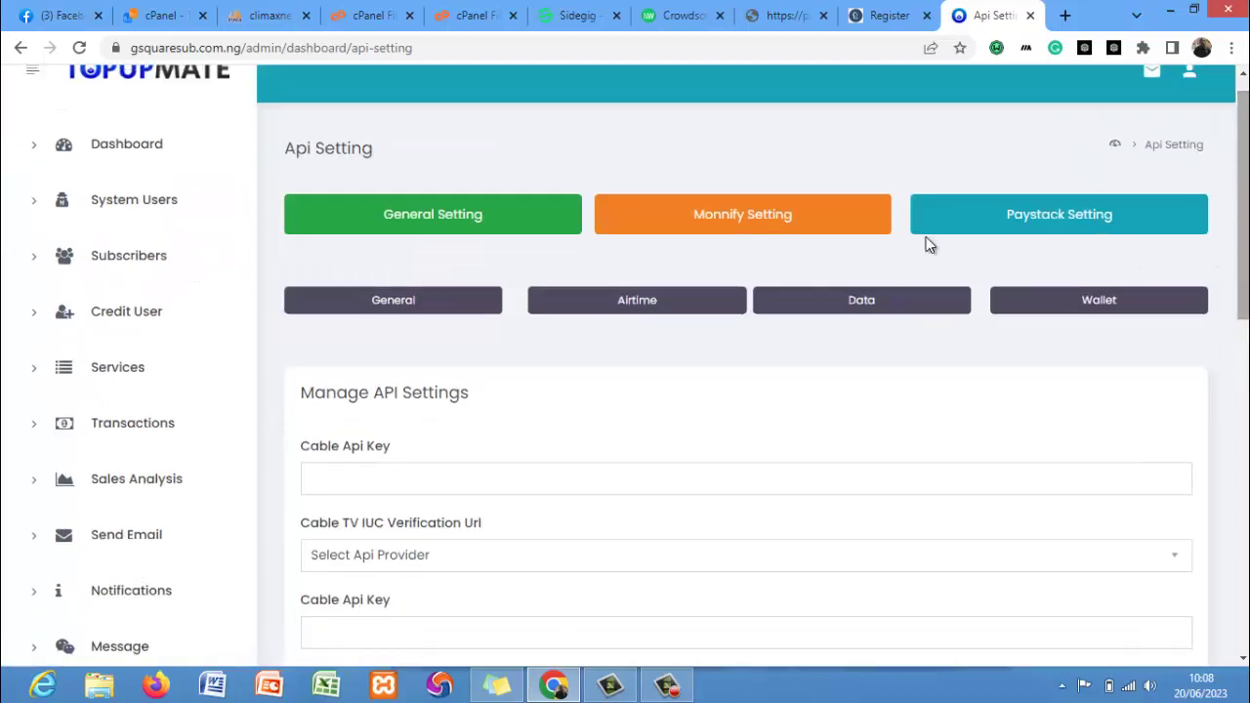
{"action": "left_click", "coordinate": [716, 224]}
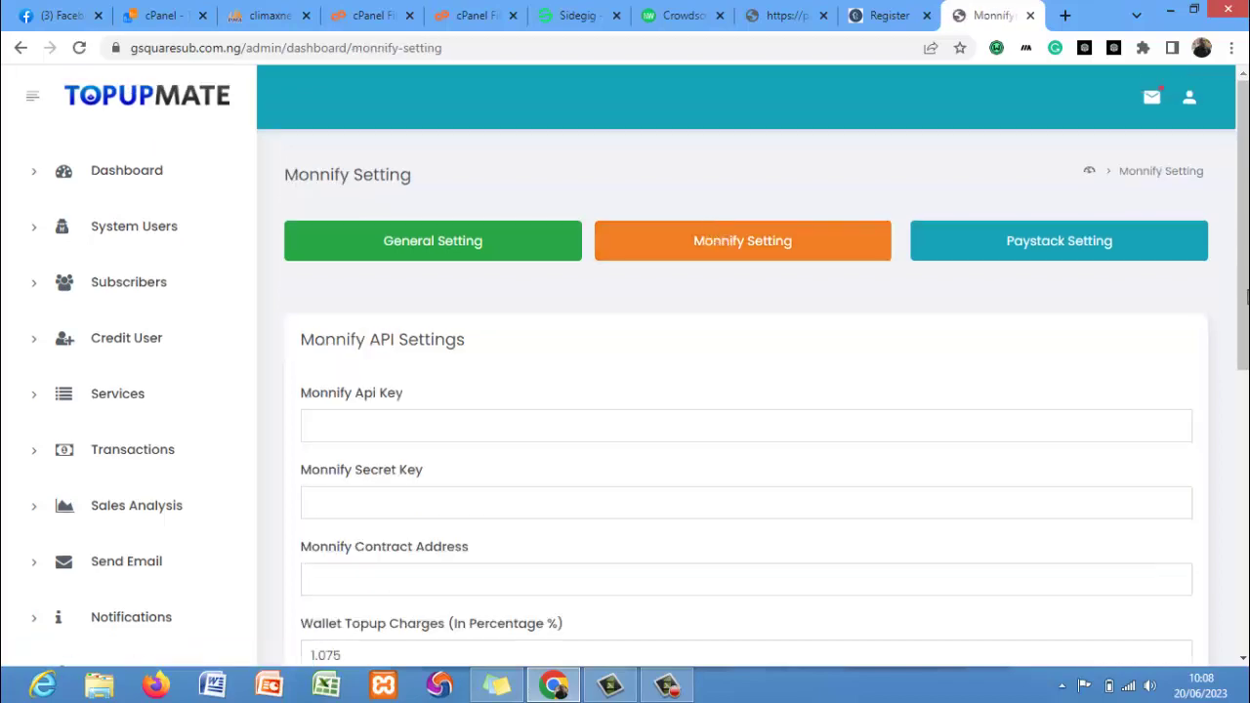
{"action": "scroll", "coordinate": [716, 230], "scroll_direction": "down", "scroll_amount": 3}
{"action": "scroll", "coordinate": [746, 372], "scroll_direction": "down", "scroll_amount": 4}
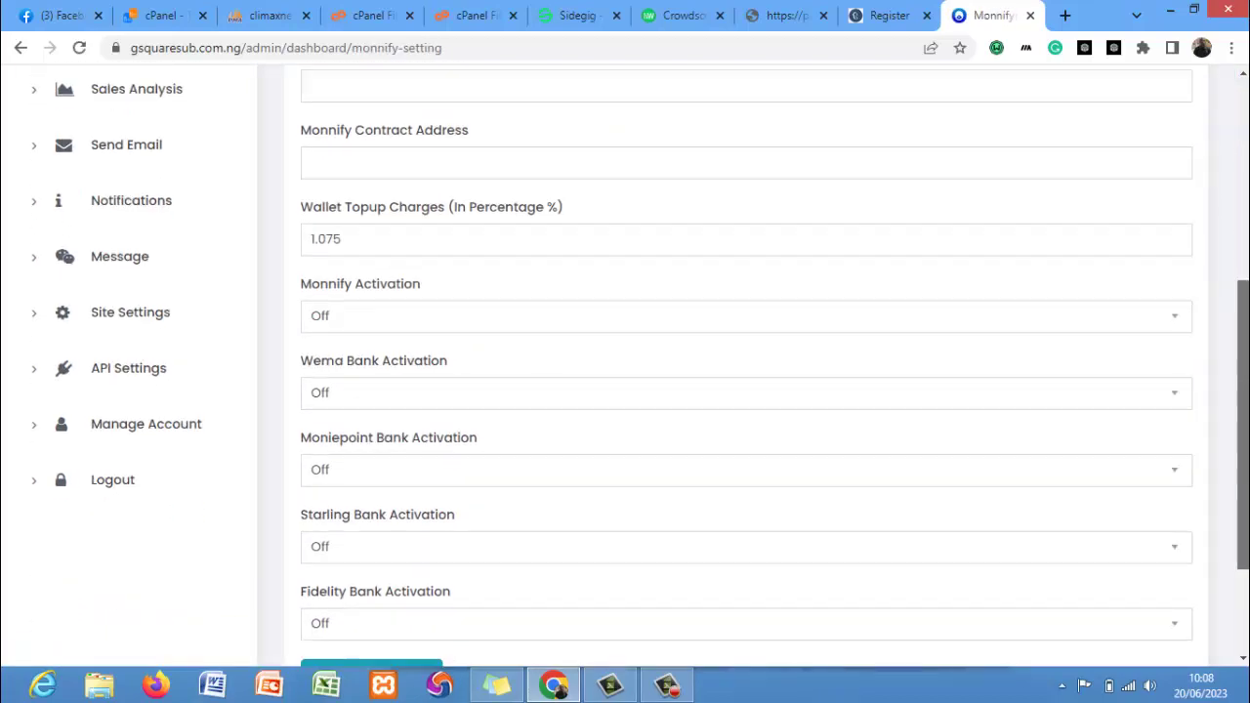
{"action": "scroll", "coordinate": [746, 371], "scroll_direction": "up", "scroll_amount": 3}
{"action": "scroll", "coordinate": [746, 372], "scroll_direction": "up", "scroll_amount": 3}
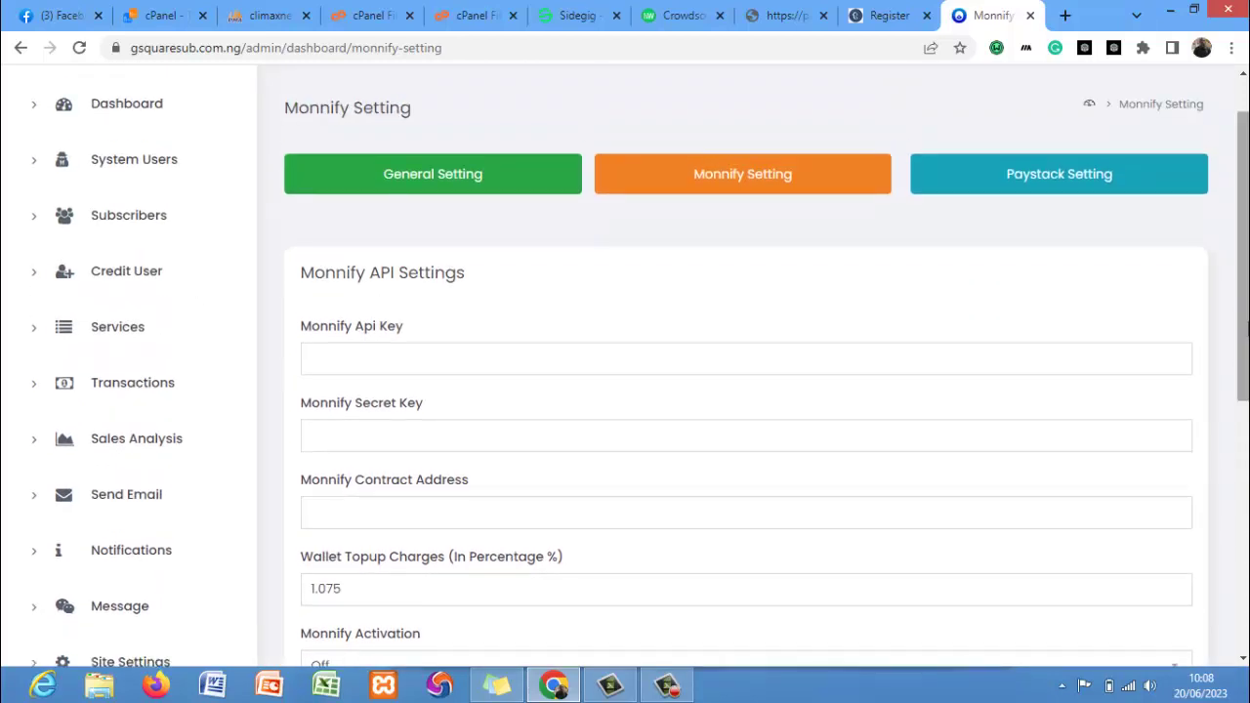
{"action": "left_click_drag", "start_coordinate": [1246, 332], "coordinate": [1246, 525]}
{"action": "scroll", "coordinate": [974, 335], "scroll_direction": "up", "scroll_amount": 3}
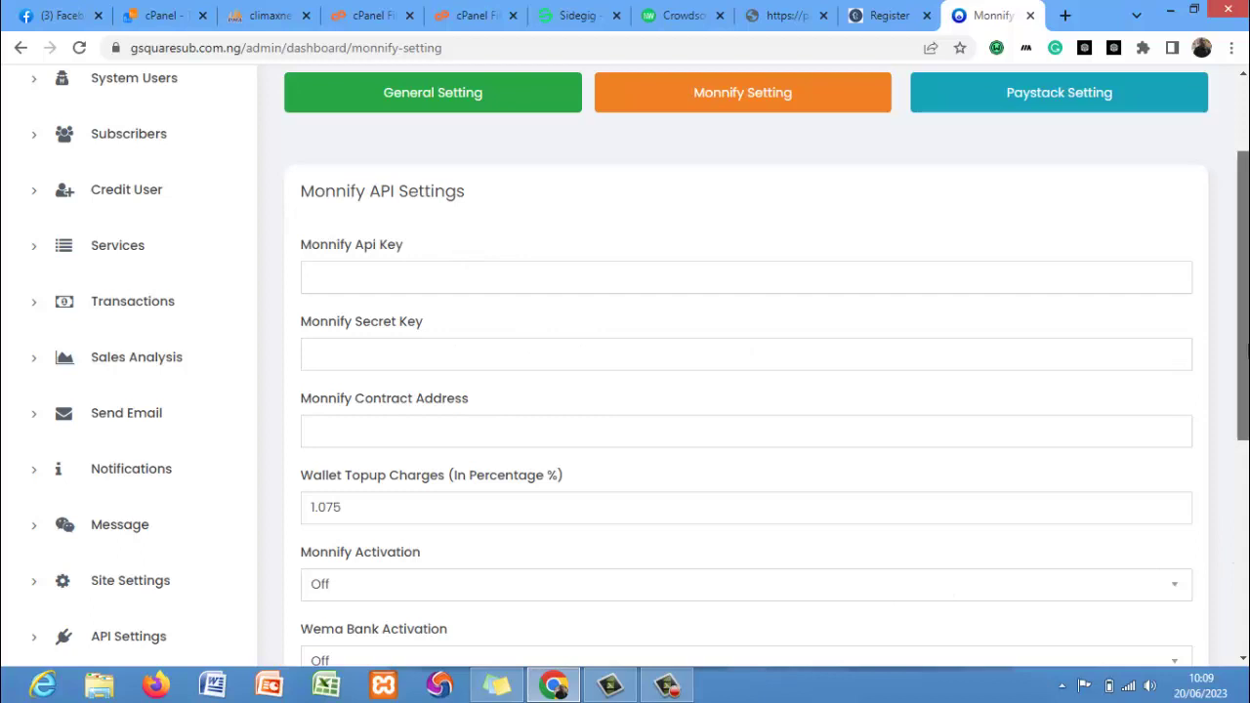
{"action": "scroll", "coordinate": [1241, 391], "scroll_direction": "up", "scroll_amount": 2}
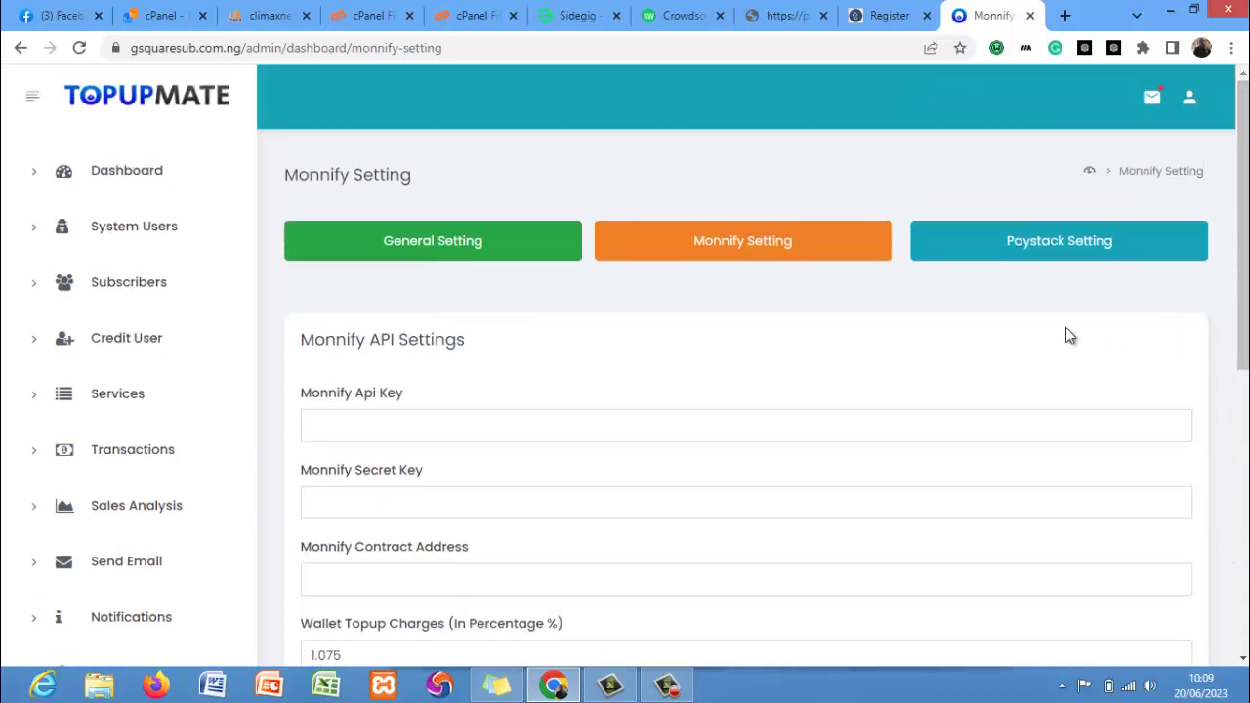
Return to the General API settings and look over its fields.
{"action": "left_click", "coordinate": [437, 263]}
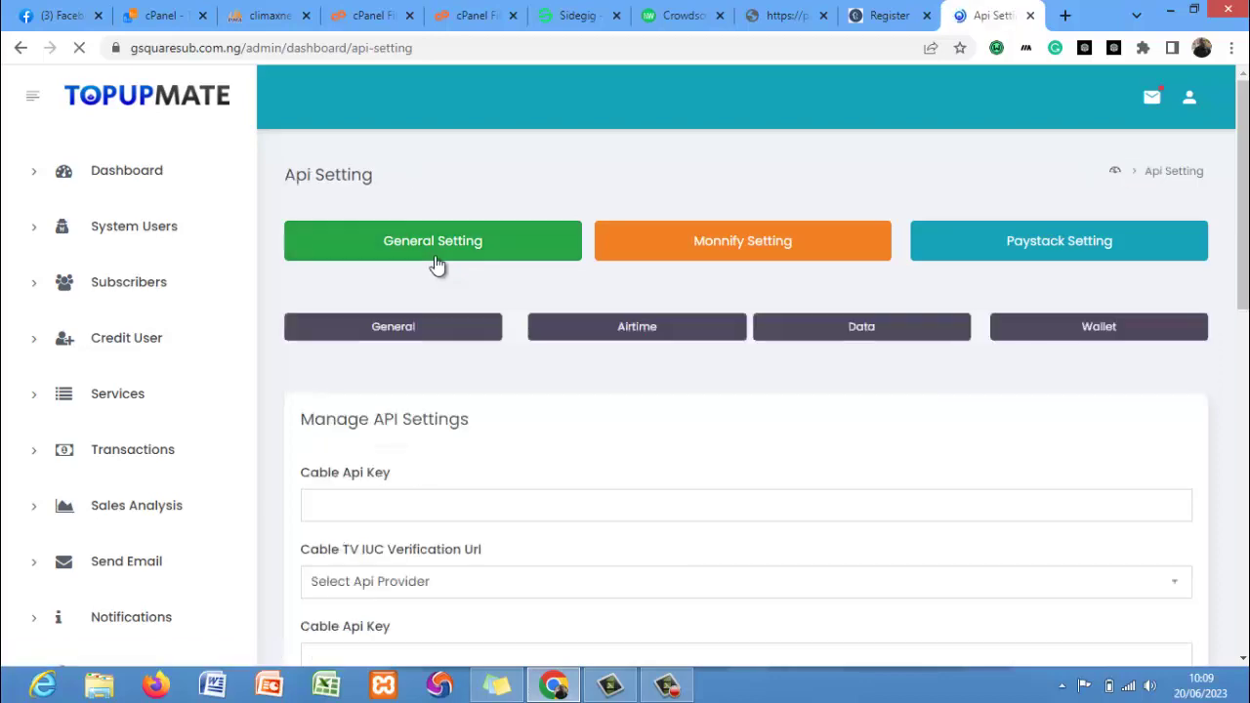
{"action": "scroll", "coordinate": [954, 385], "scroll_direction": "down", "scroll_amount": 4}
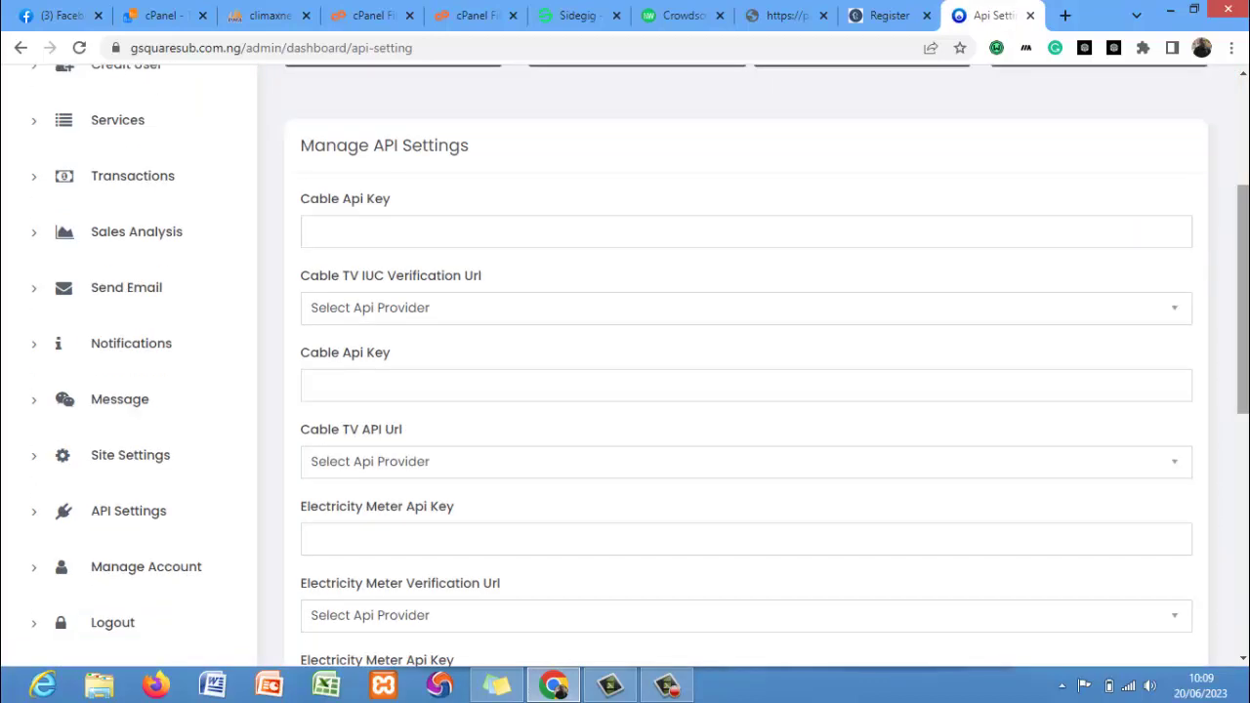
{"action": "scroll", "coordinate": [746, 367], "scroll_direction": "down", "scroll_amount": 3}
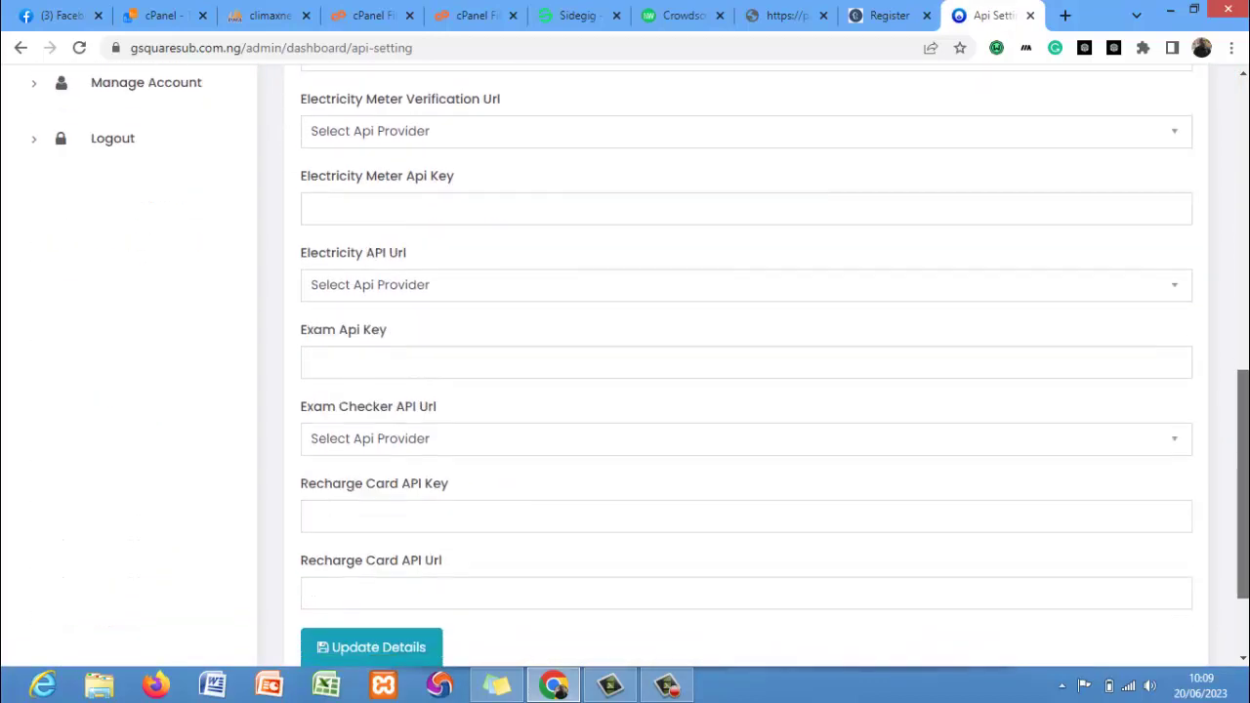
{"action": "scroll", "coordinate": [746, 367], "scroll_direction": "up", "scroll_amount": 3}
{"action": "scroll", "coordinate": [622, 277], "scroll_direction": "up", "scroll_amount": 2}
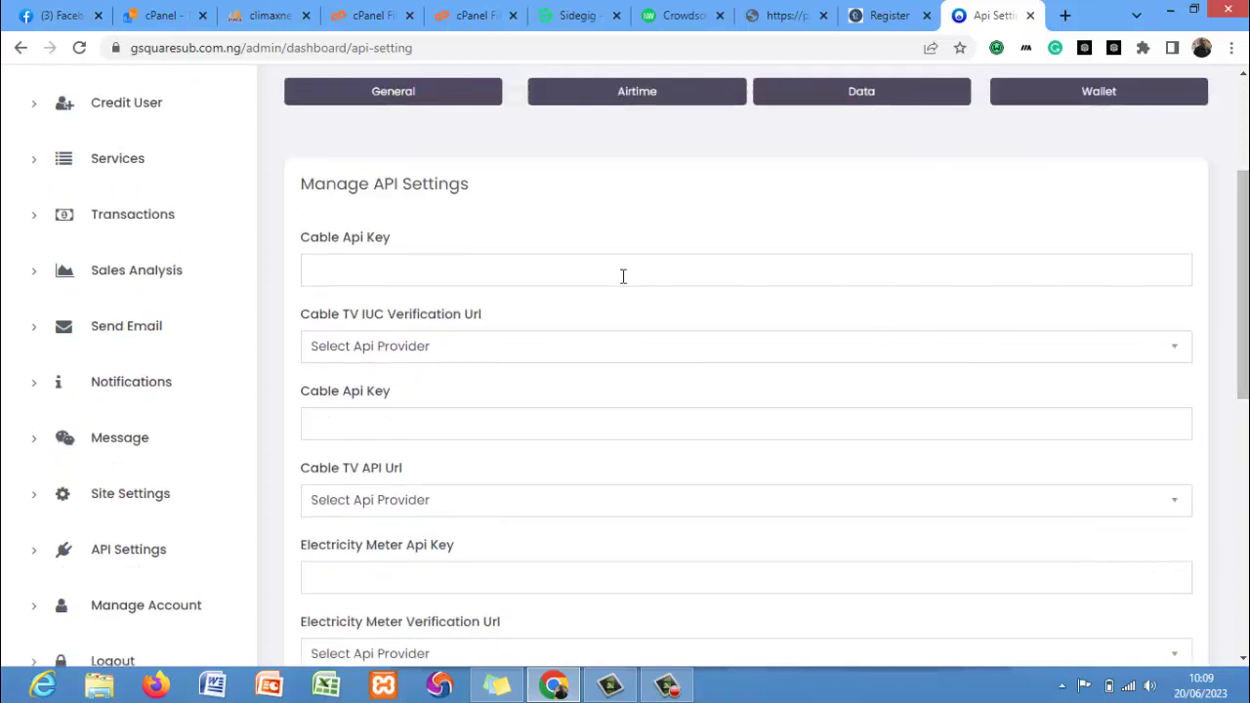
Fill the Cable Api Key from the saved autofill, leaving the IUC verification provider unselected.
{"action": "left_click", "coordinate": [588, 274]}
{"action": "left_click", "coordinate": [561, 315]}
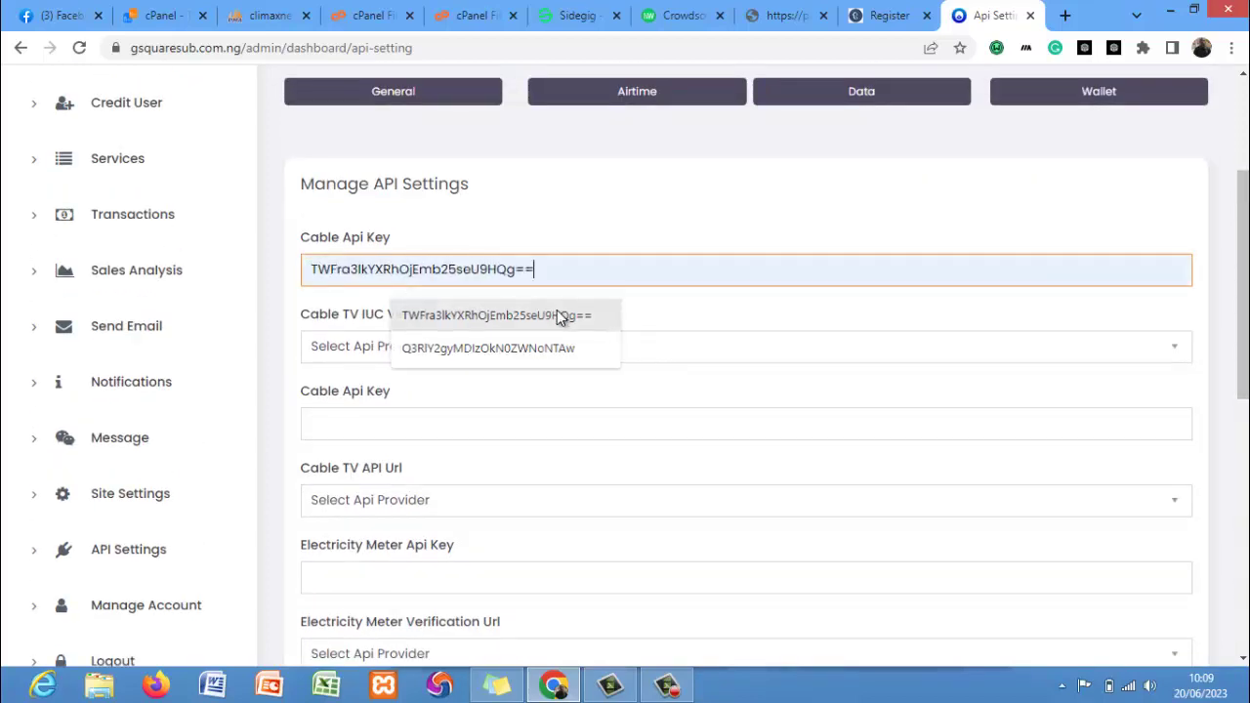
{"action": "left_click", "coordinate": [446, 357]}
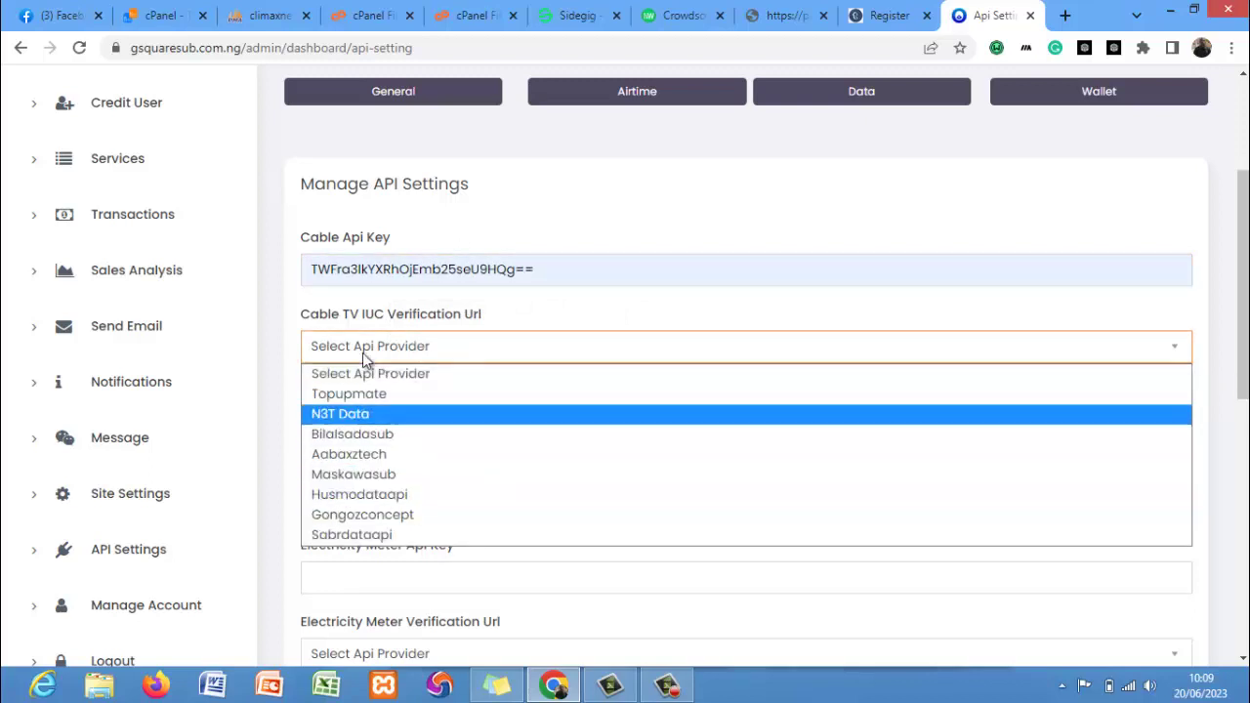
{"action": "left_click", "coordinate": [535, 293]}
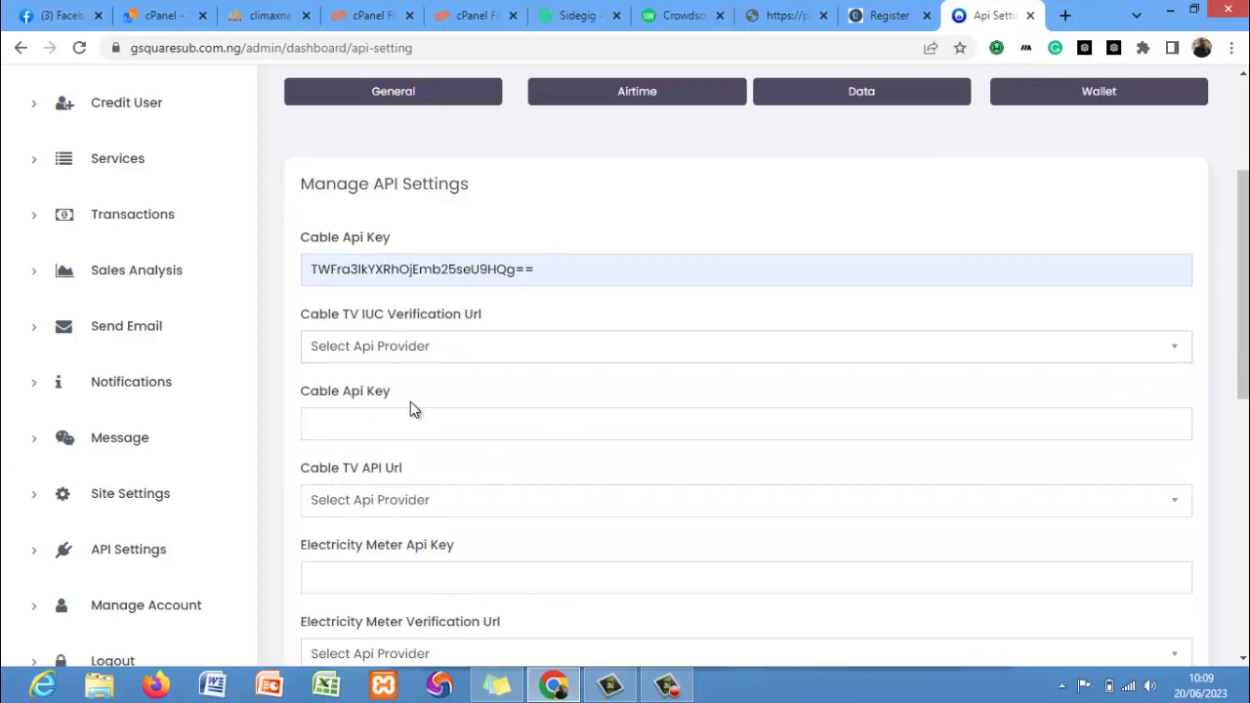
{"action": "scroll", "coordinate": [281, 384], "scroll_direction": "down", "scroll_amount": 1}
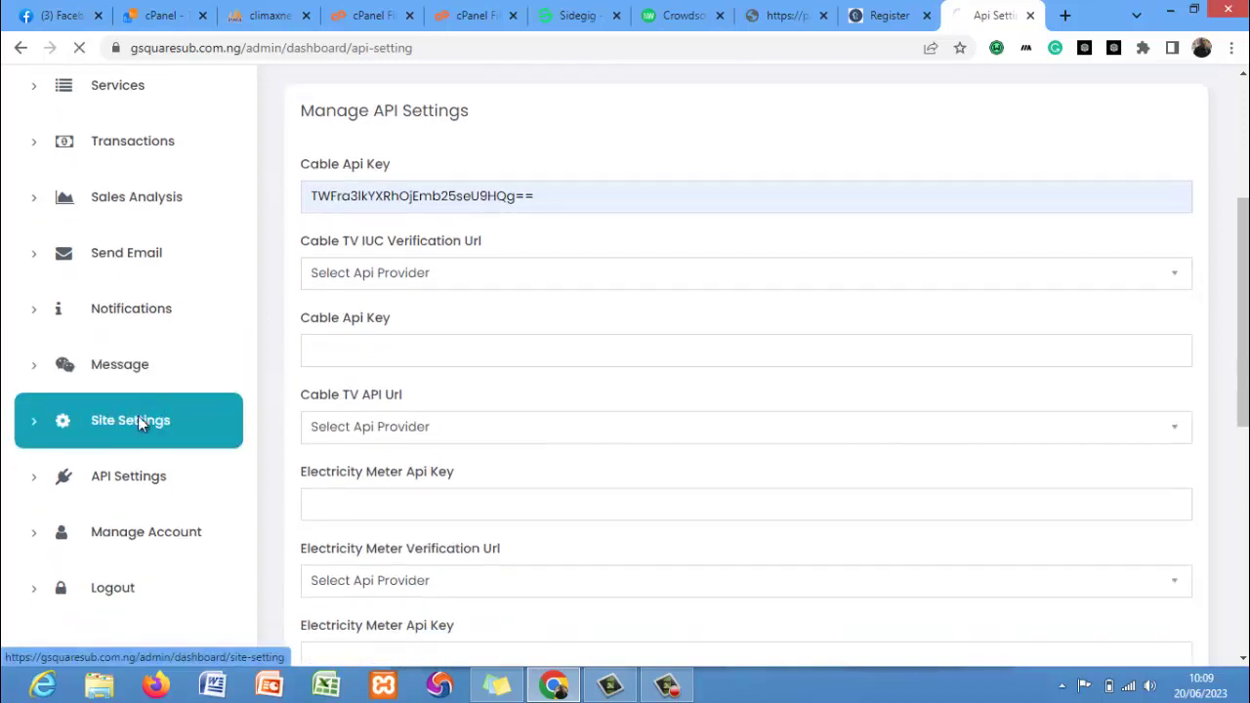
Review the site's General Settings, including the Website Url field.
{"action": "left_click", "coordinate": [138, 420]}
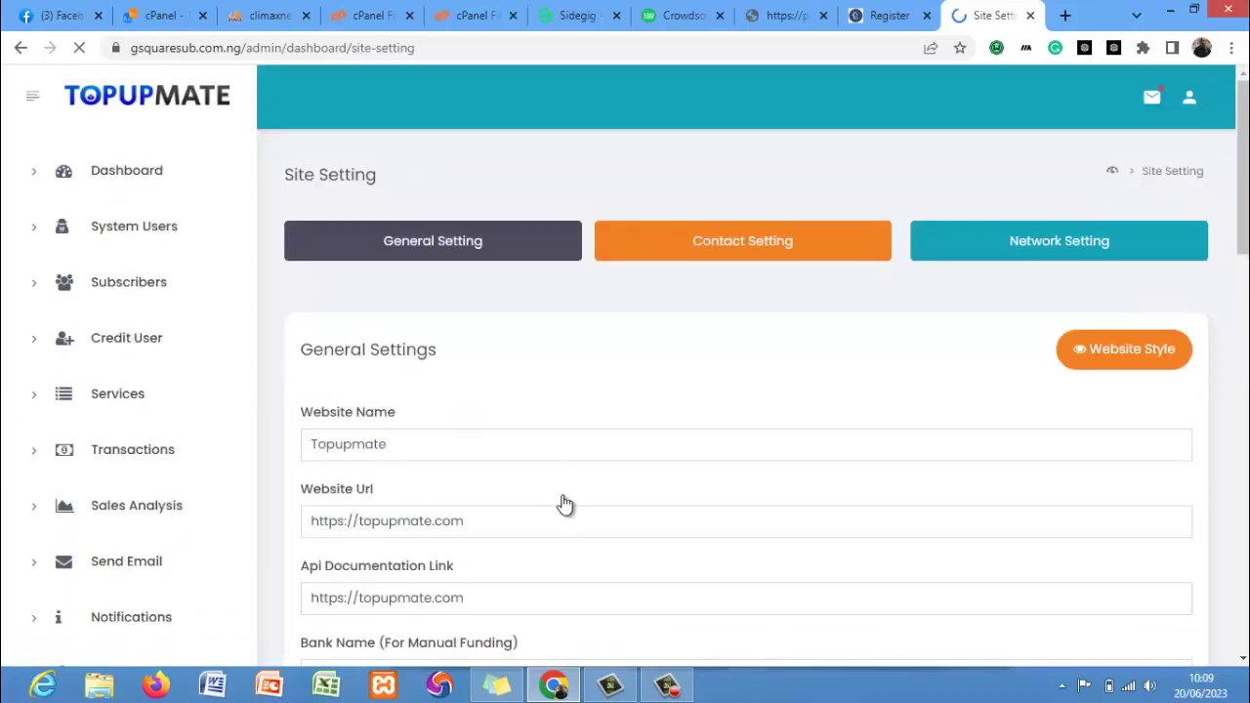
{"action": "left_click", "coordinate": [473, 522]}
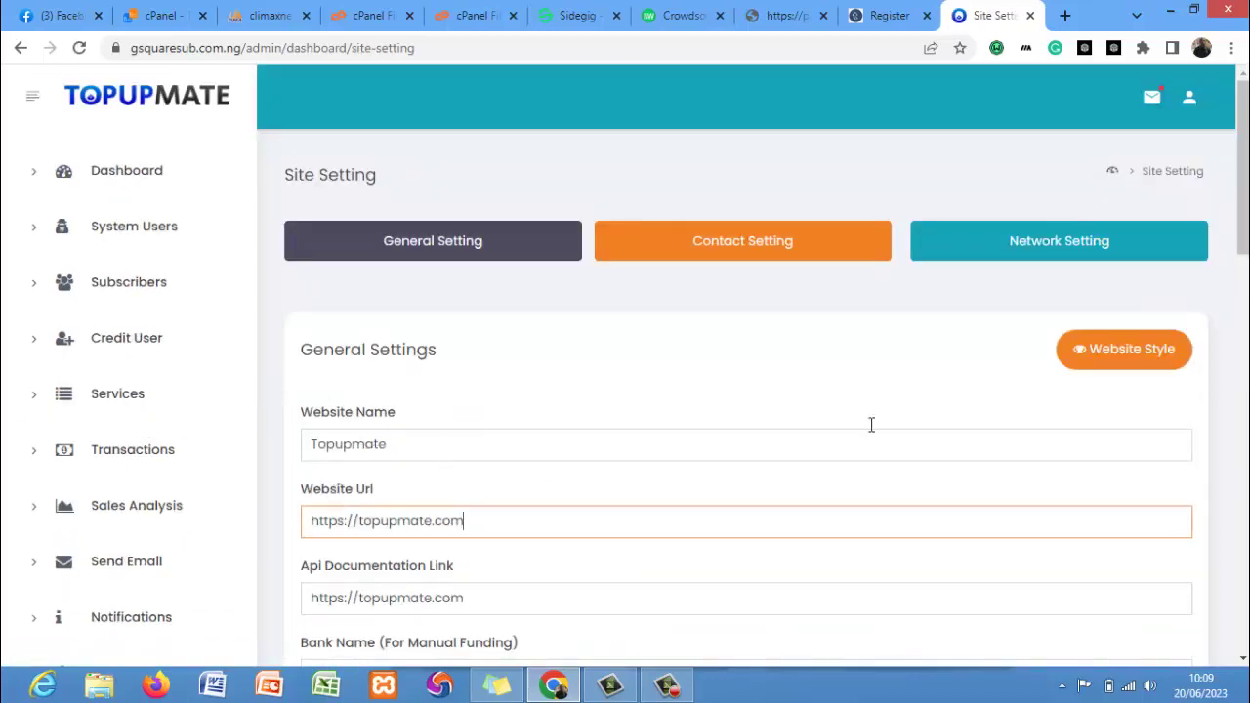
{"action": "left_click_drag", "start_coordinate": [1243, 167], "coordinate": [1243, 308]}
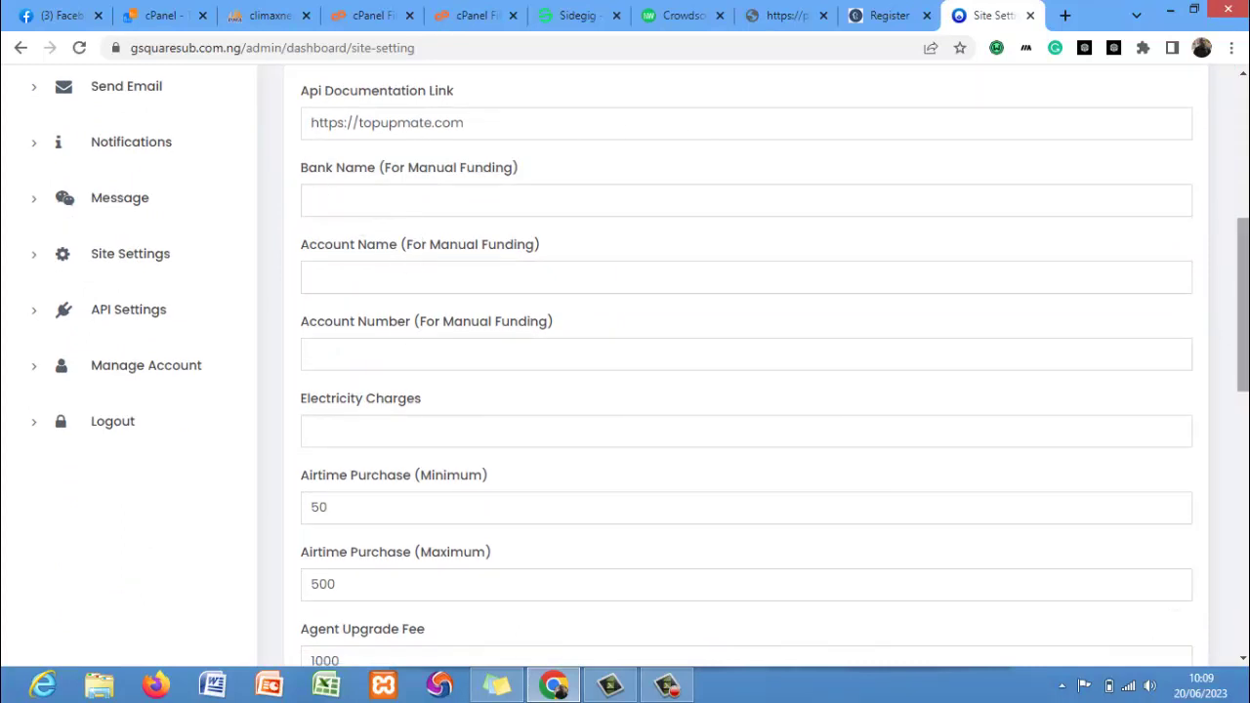
{"action": "left_click_drag", "start_coordinate": [1243, 304], "coordinate": [1243, 184]}
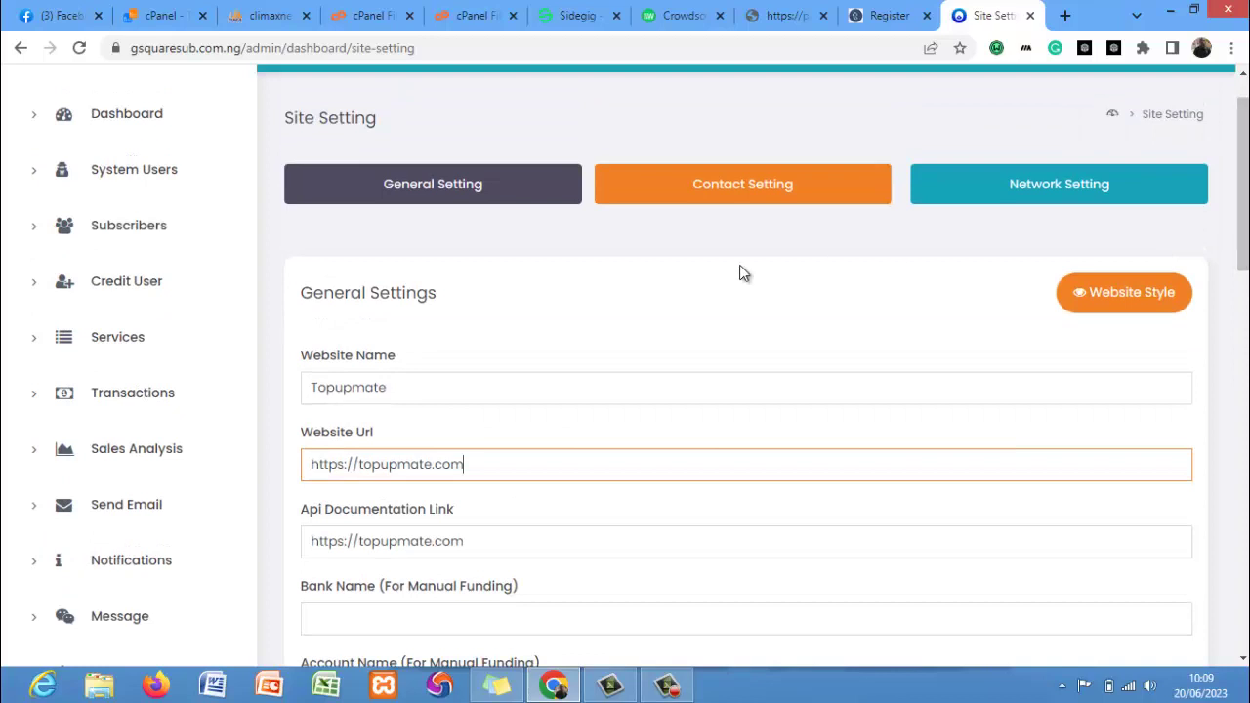
Look over the Contact Setting form, then show Network Setting with MTN services at Disable.
{"action": "left_click", "coordinate": [787, 199]}
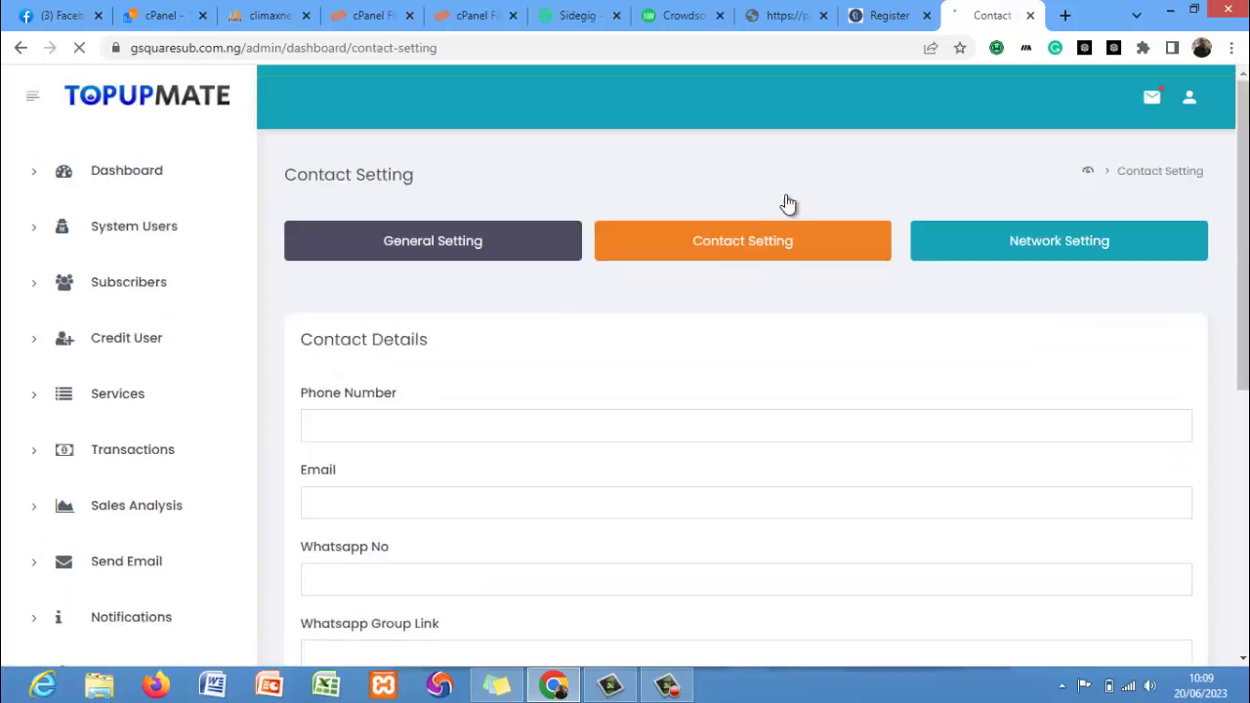
{"action": "scroll", "coordinate": [1058, 421], "scroll_direction": "down", "scroll_amount": 5}
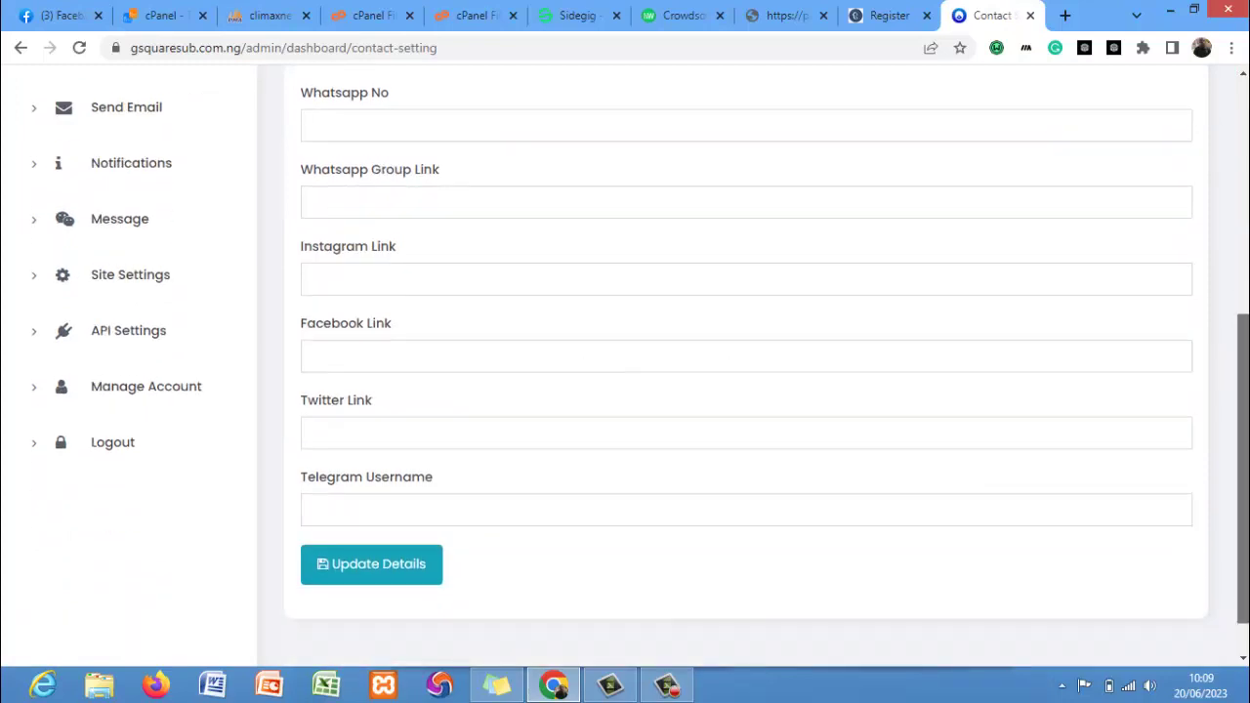
{"action": "scroll", "coordinate": [1150, 173], "scroll_direction": "up", "scroll_amount": 5}
{"action": "left_click", "coordinate": [996, 243]}
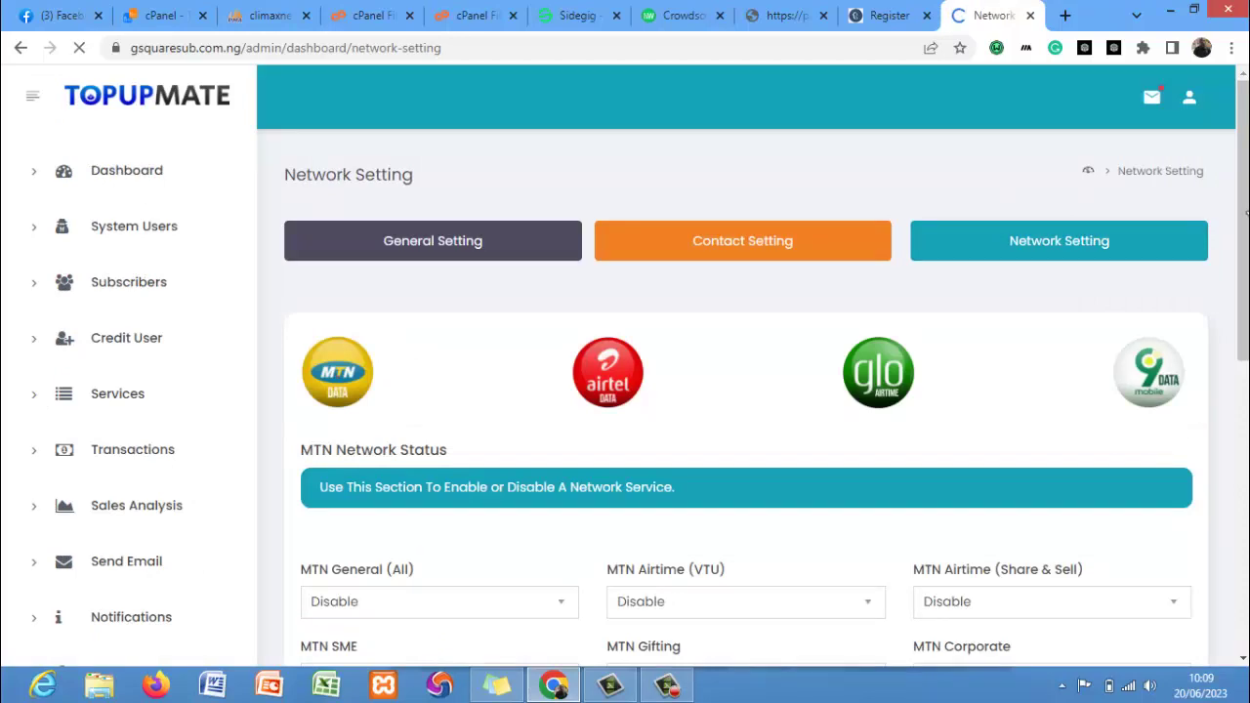
{"action": "scroll", "coordinate": [999, 244], "scroll_direction": "down", "scroll_amount": 3}
{"action": "scroll", "coordinate": [999, 243], "scroll_direction": "up", "scroll_amount": 3}
{"action": "scroll", "coordinate": [479, 462], "scroll_direction": "down", "scroll_amount": 4}
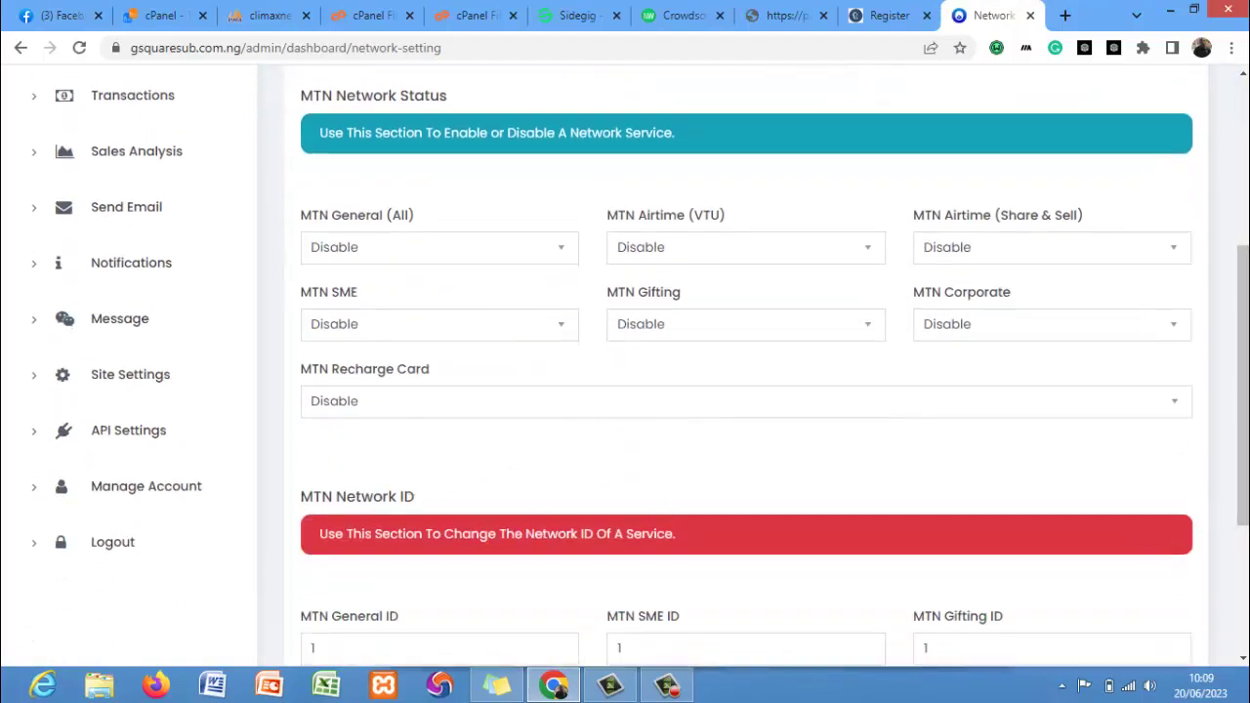
{"action": "scroll", "coordinate": [746, 367], "scroll_direction": "down", "scroll_amount": 3}
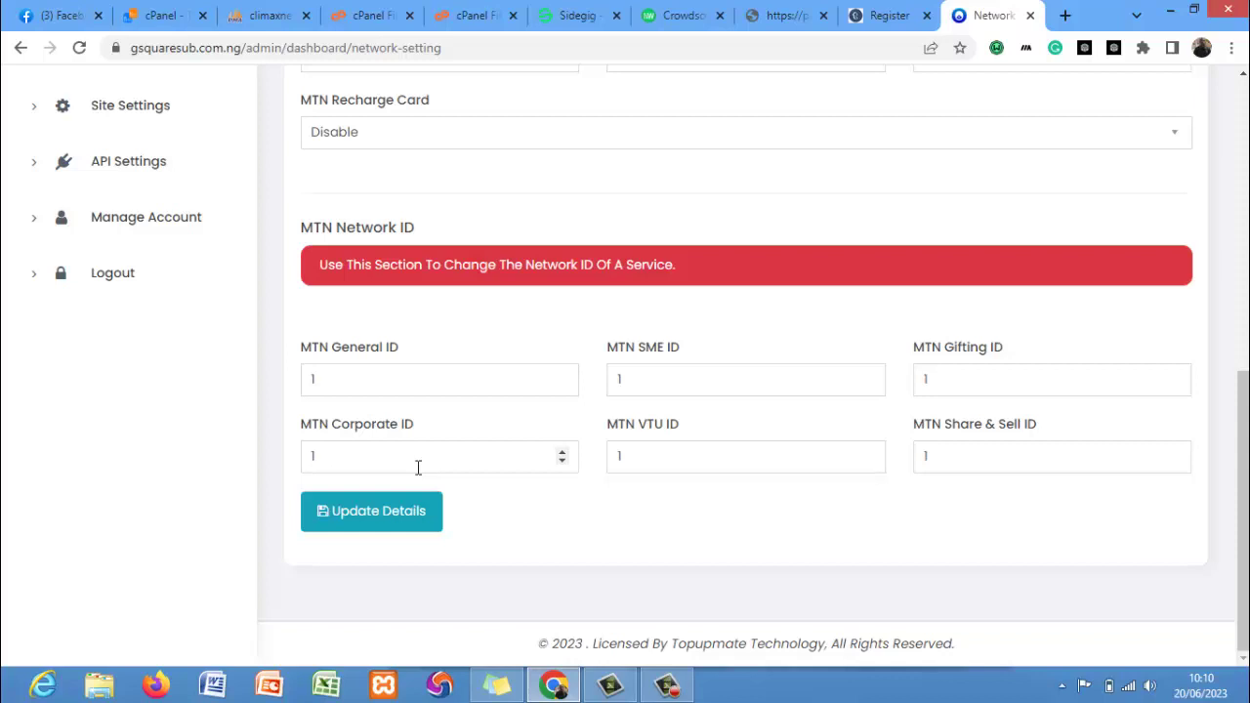
{"action": "scroll", "coordinate": [273, 313], "scroll_direction": "up", "scroll_amount": 5}
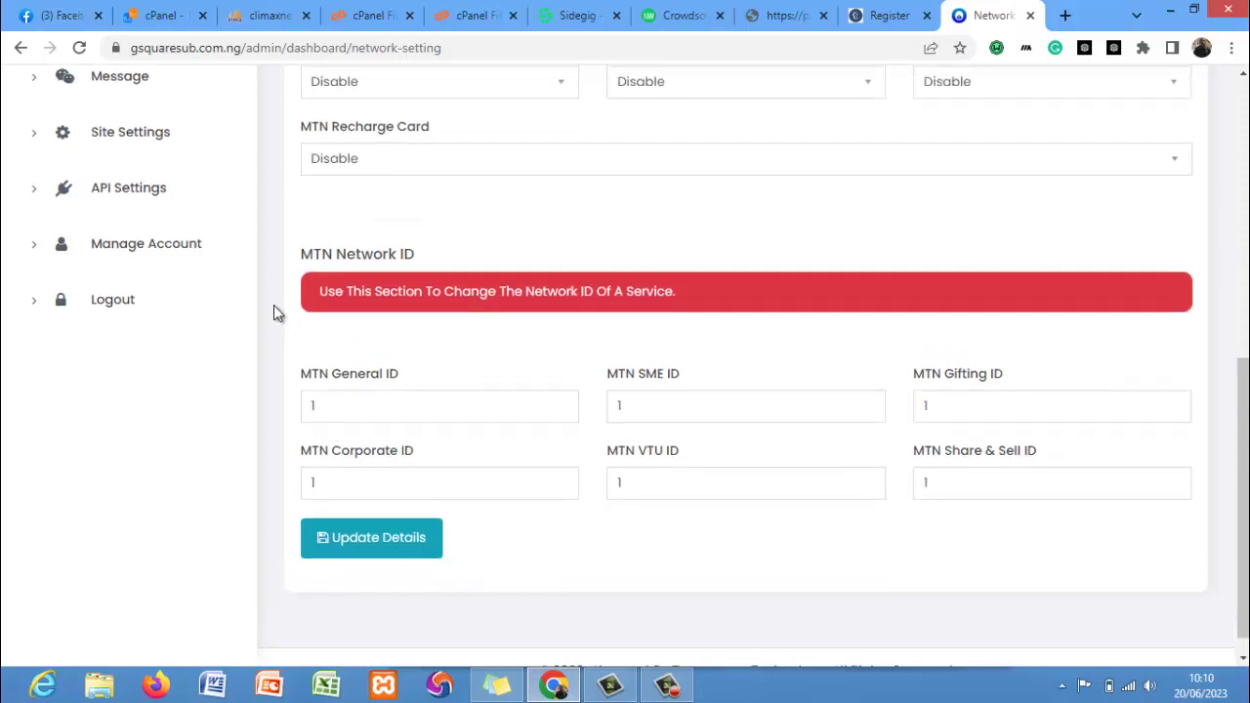
{"action": "scroll", "coordinate": [274, 312], "scroll_direction": "up", "scroll_amount": 1}
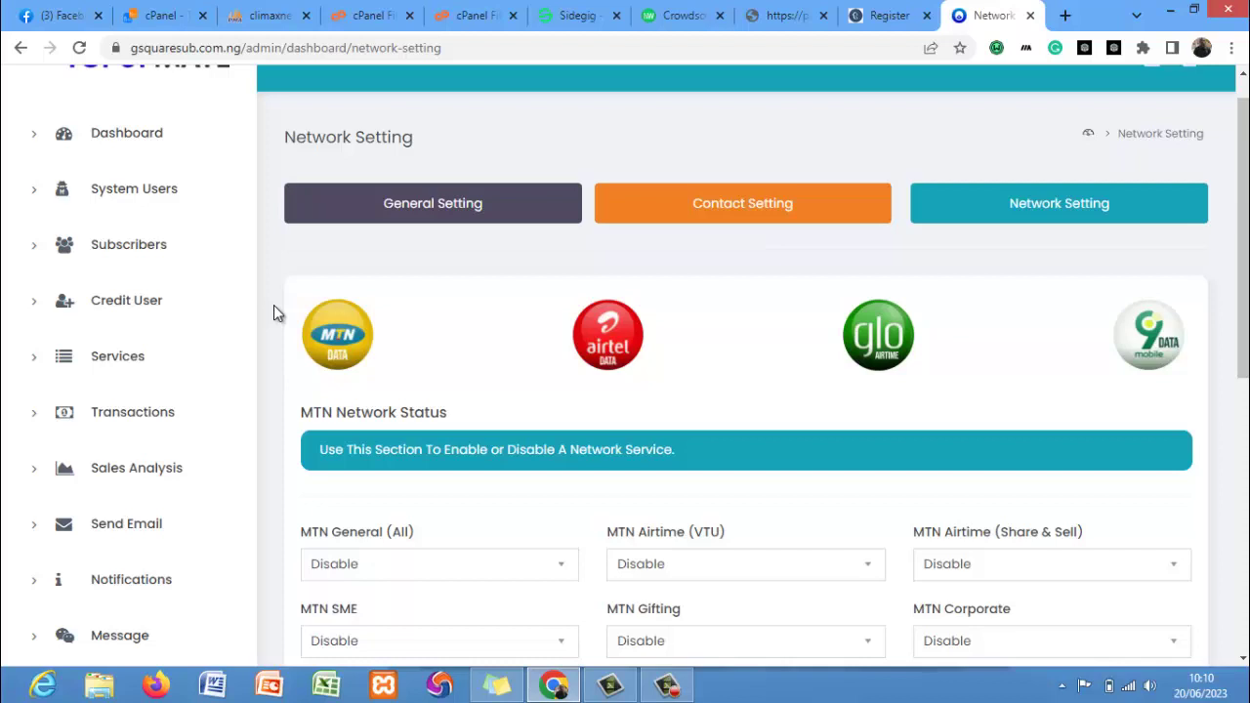
{"action": "left_click", "coordinate": [670, 687]}
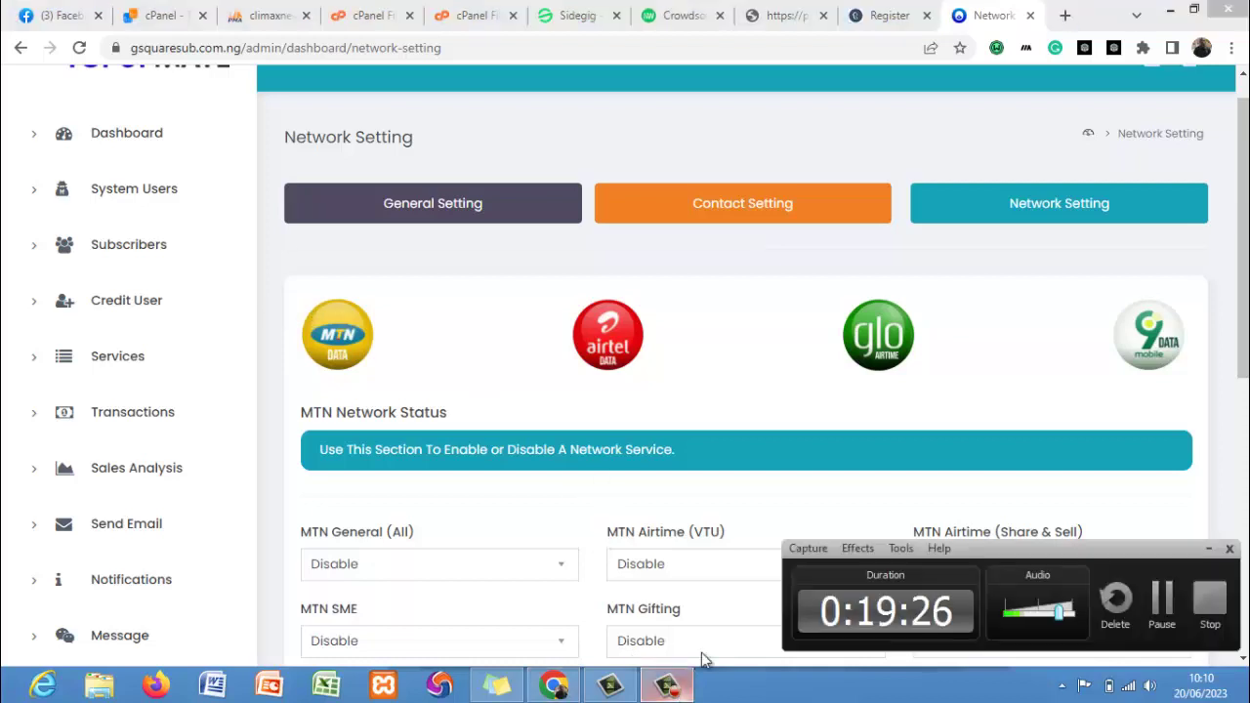
{"action": "left_click", "coordinate": [788, 441]}
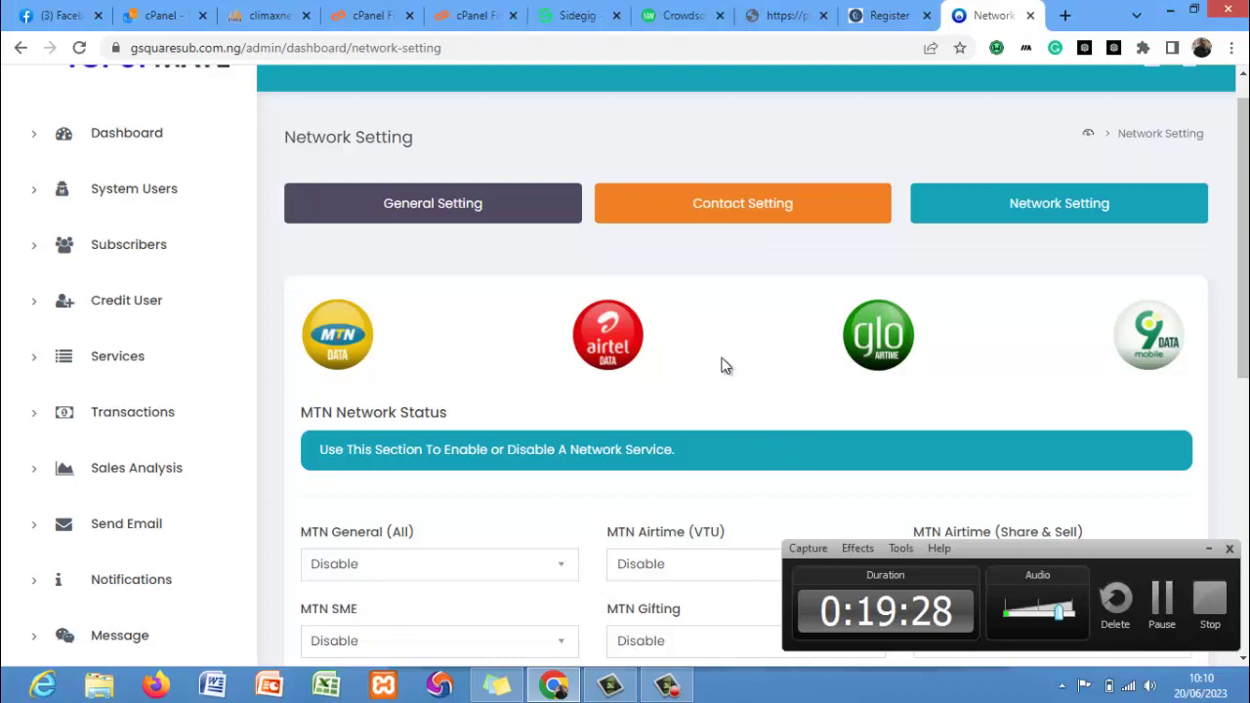
Reload cPanel File Manager and check the assets/img image files, then return to Network Setting.
{"action": "left_click", "coordinate": [367, 16]}
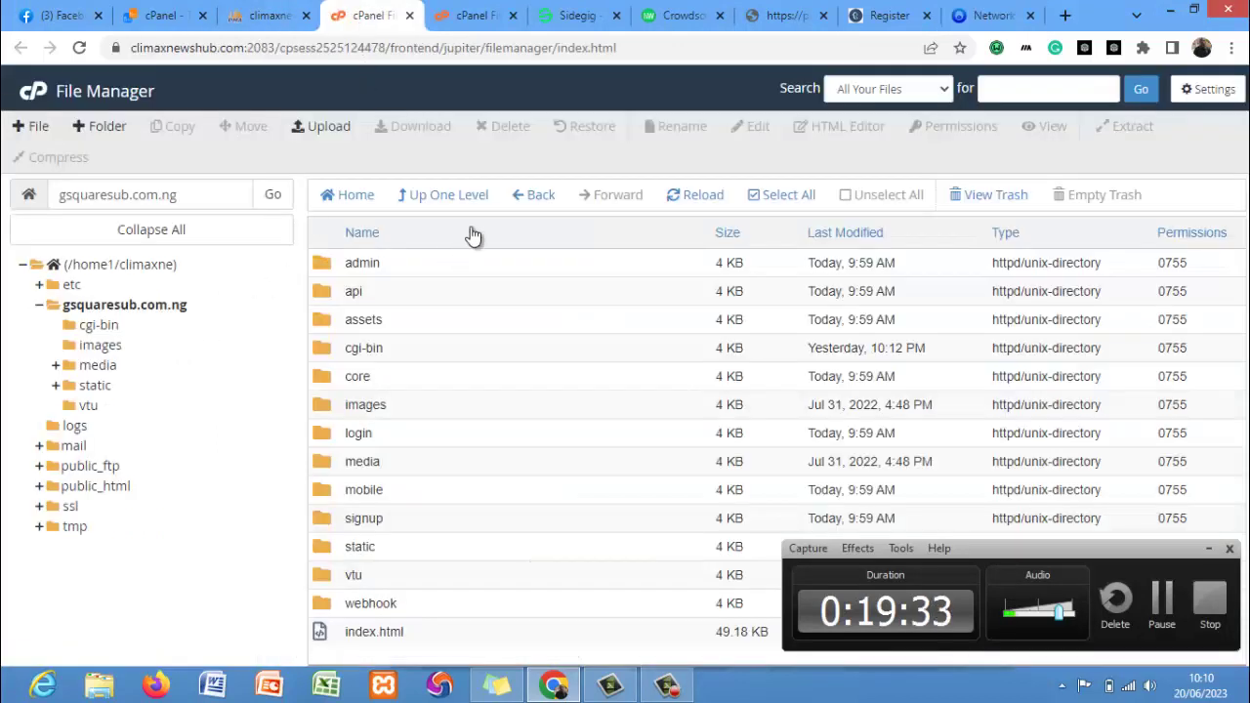
{"action": "left_click", "coordinate": [680, 213]}
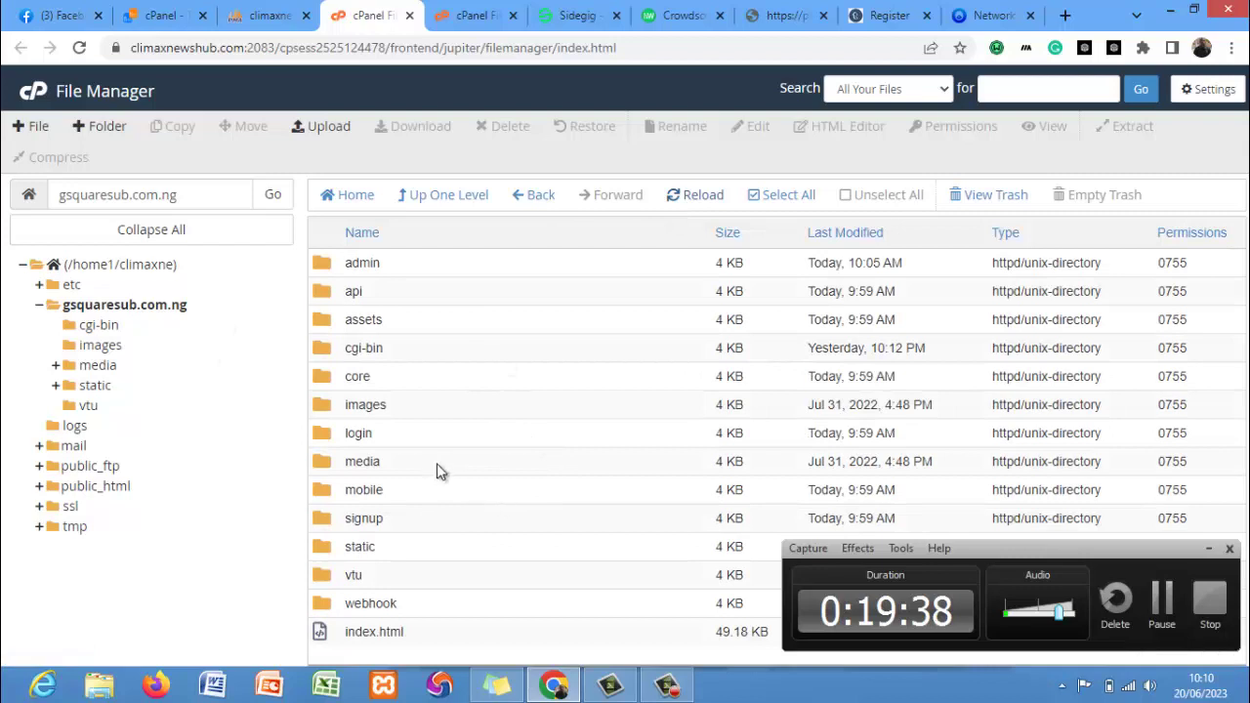
{"action": "double_click", "coordinate": [416, 319]}
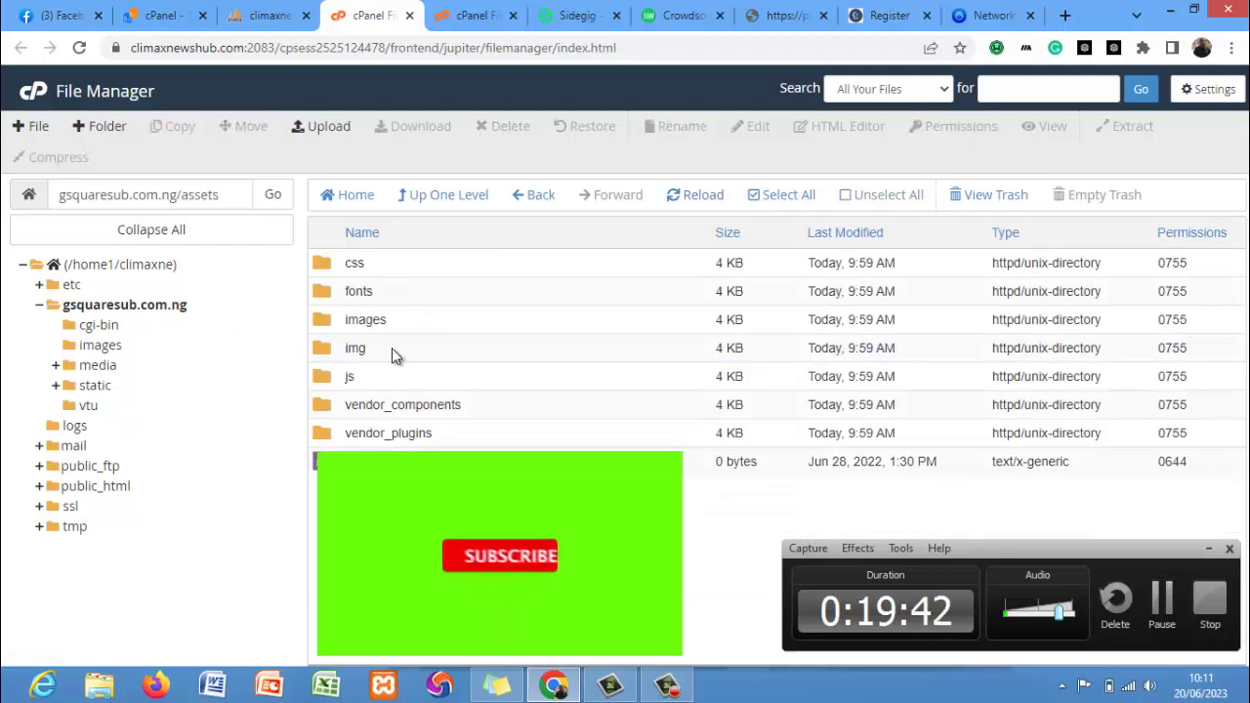
{"action": "double_click", "coordinate": [391, 348]}
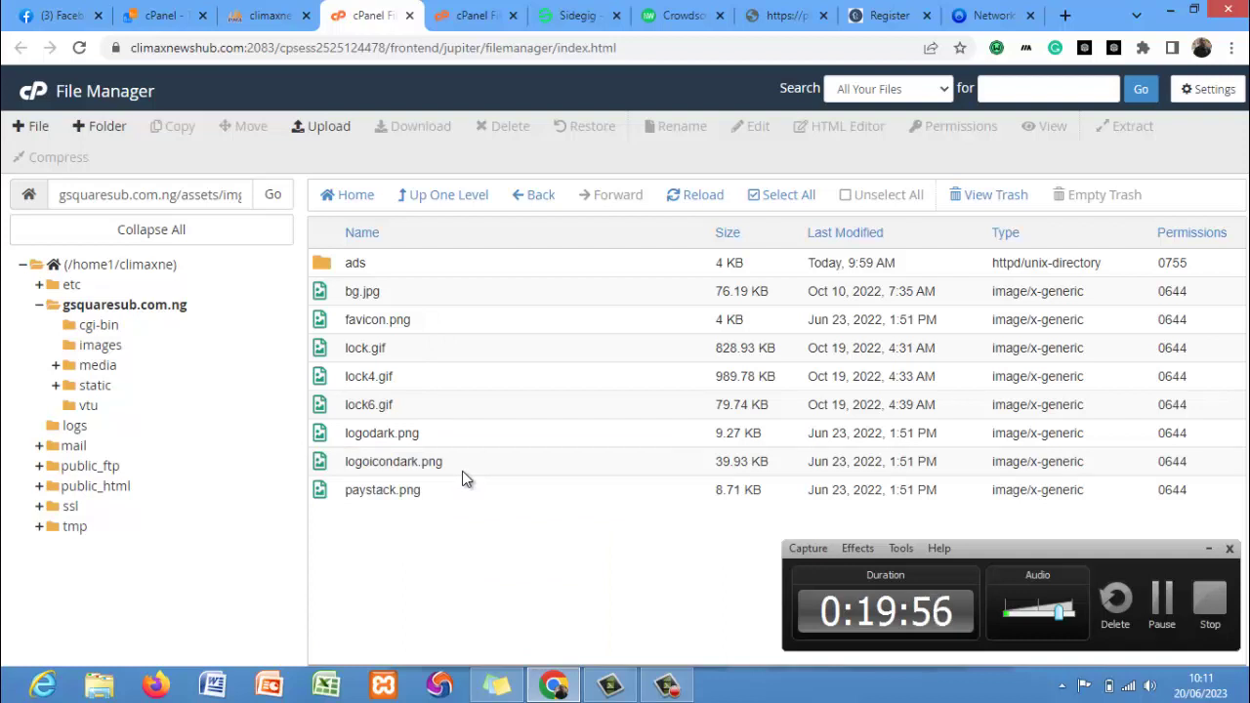
{"action": "left_click", "coordinate": [988, 14]}
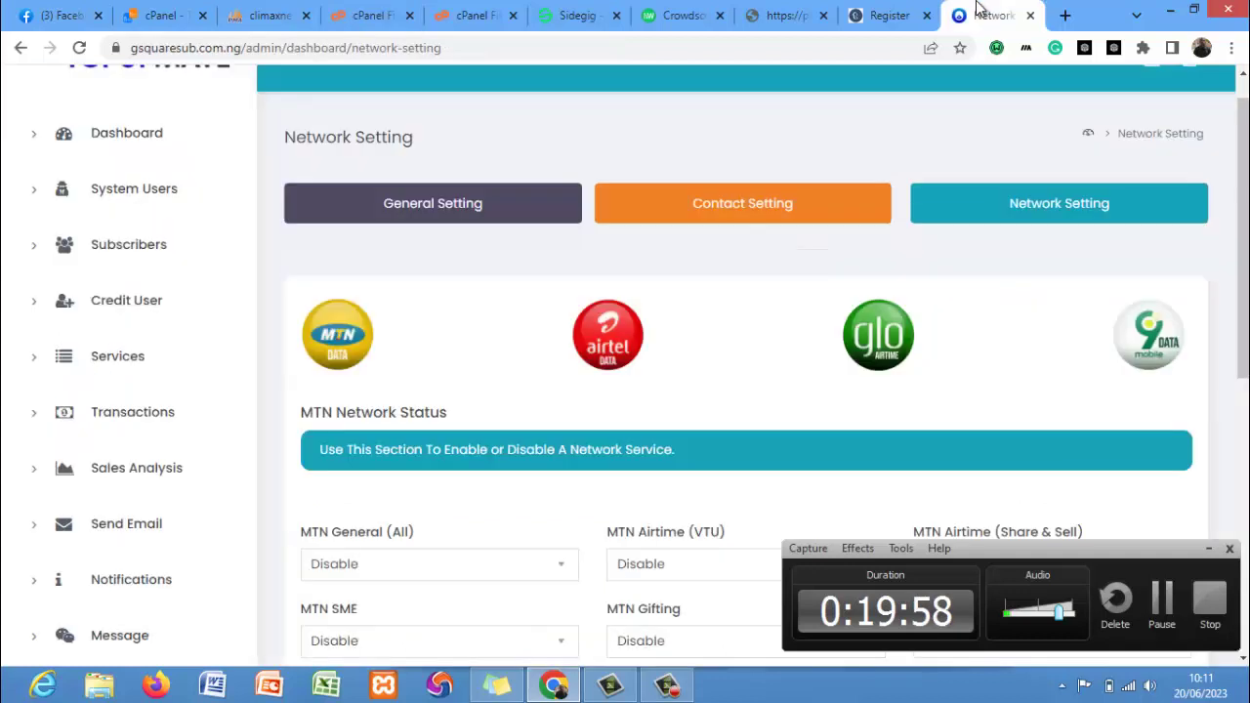
{"action": "scroll", "coordinate": [964, 103], "scroll_direction": "up", "scroll_amount": 1}
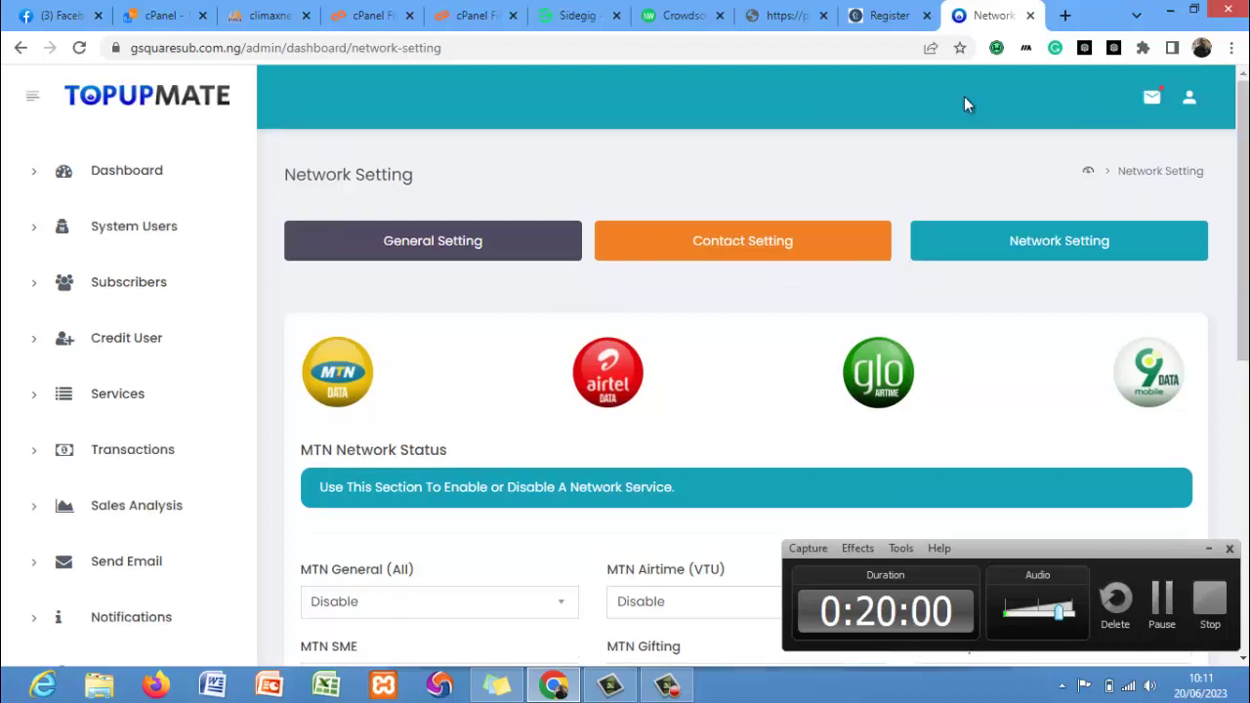